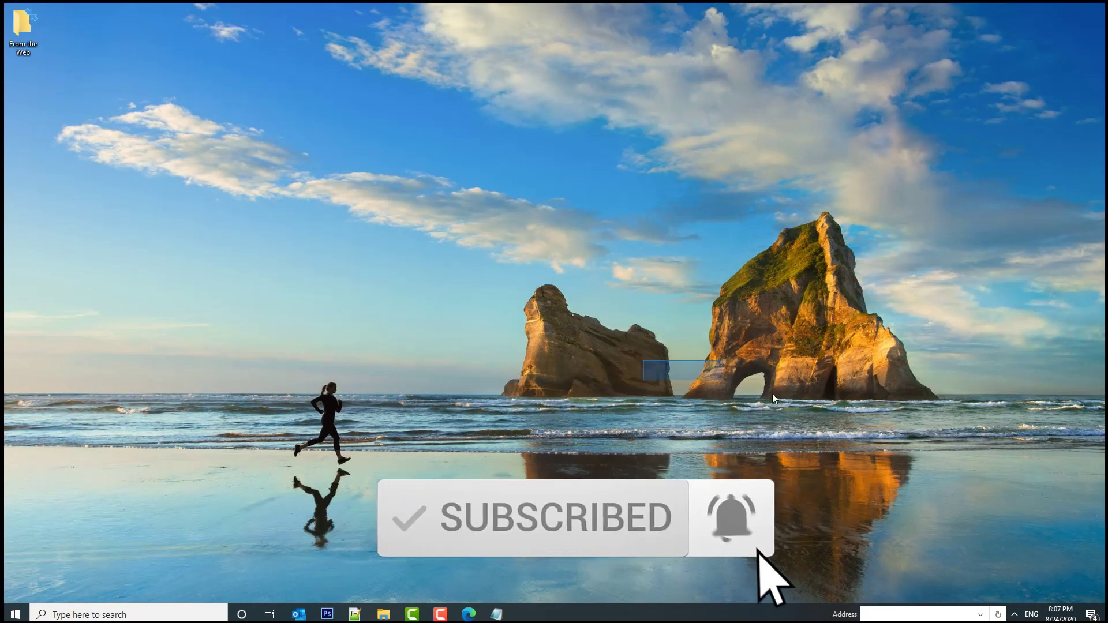
# Step: Load the canva.com website in the Edge browser
pyautogui.moveTo(684, 341); pyautogui.dragTo(680, 337)
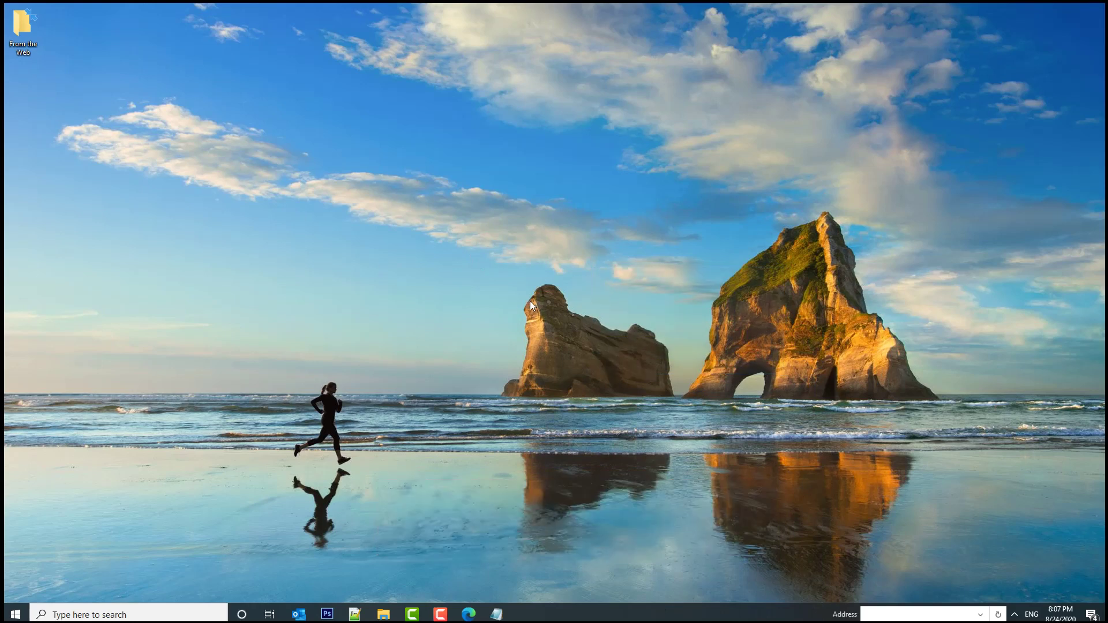
pyautogui.moveTo(518, 286); pyautogui.dragTo(685, 398)
pyautogui.moveTo(381, 205); pyautogui.dragTo(953, 462)
pyautogui.moveTo(396, 209); pyautogui.dragTo(976, 458)
pyautogui.moveTo(485, 310); pyautogui.dragTo(517, 349)
pyautogui.moveTo(441, 254); pyautogui.dragTo(719, 422)
pyautogui.moveTo(514, 320); pyautogui.dragTo(677, 448)
pyautogui.moveTo(371, 248); pyautogui.dragTo(484, 277)
pyautogui.moveTo(458, 229); pyautogui.dragTo(679, 430)
pyautogui.moveTo(510, 267); pyautogui.dragTo(698, 445)
pyautogui.moveTo(421, 152); pyautogui.dragTo(407, 154)
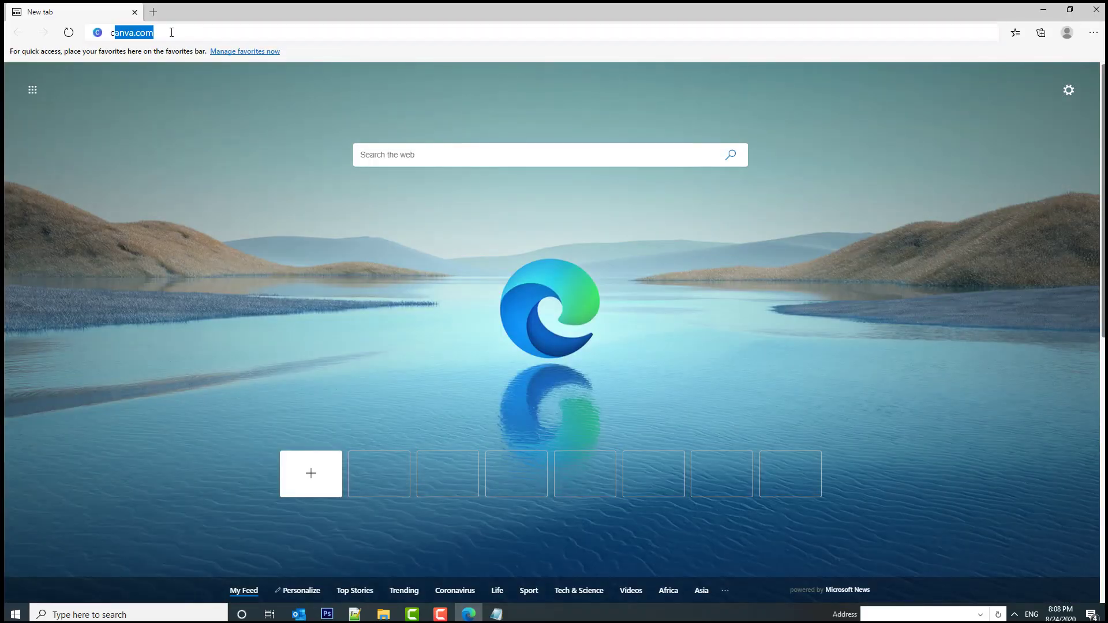
pyautogui.press('Return')
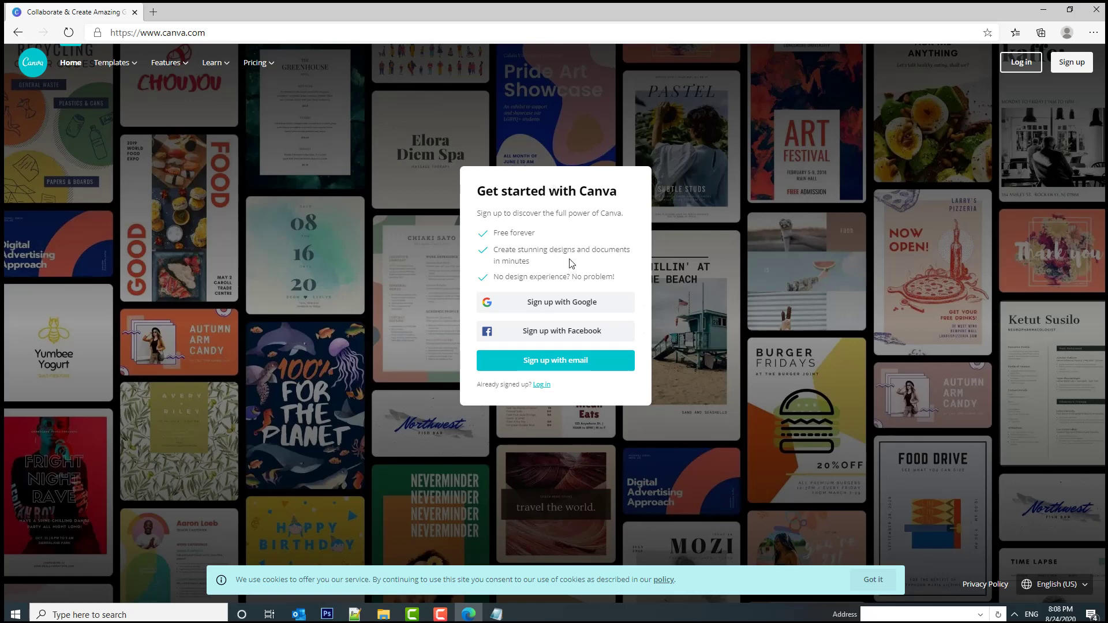
# Step: Log in to the existing Canva account using the saved password
pyautogui.moveTo(113, 70)
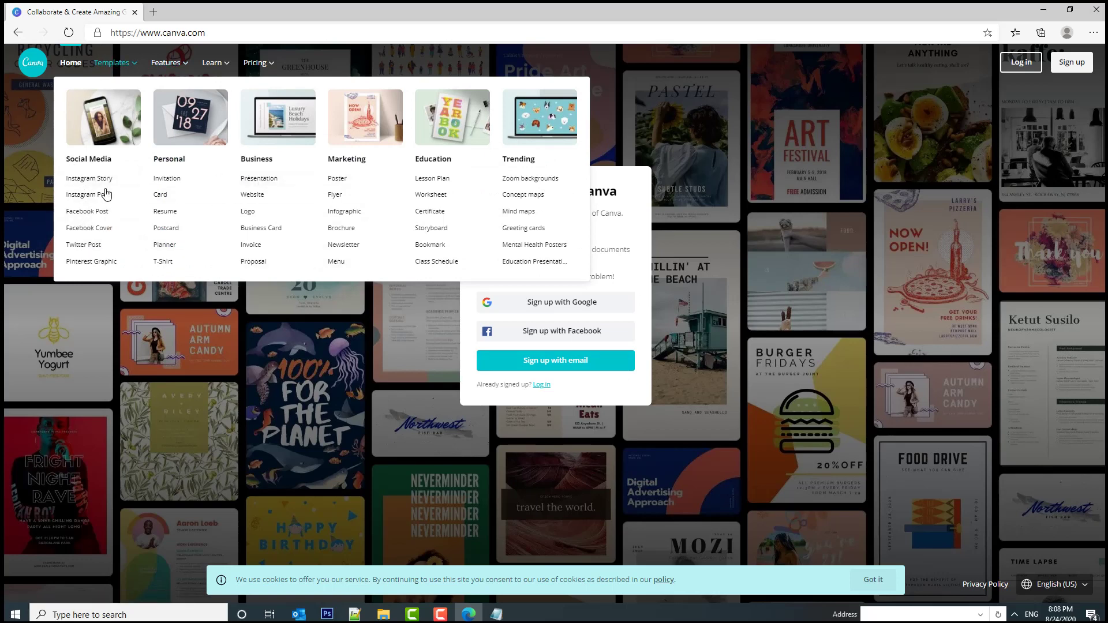
pyautogui.moveTo(214, 52)
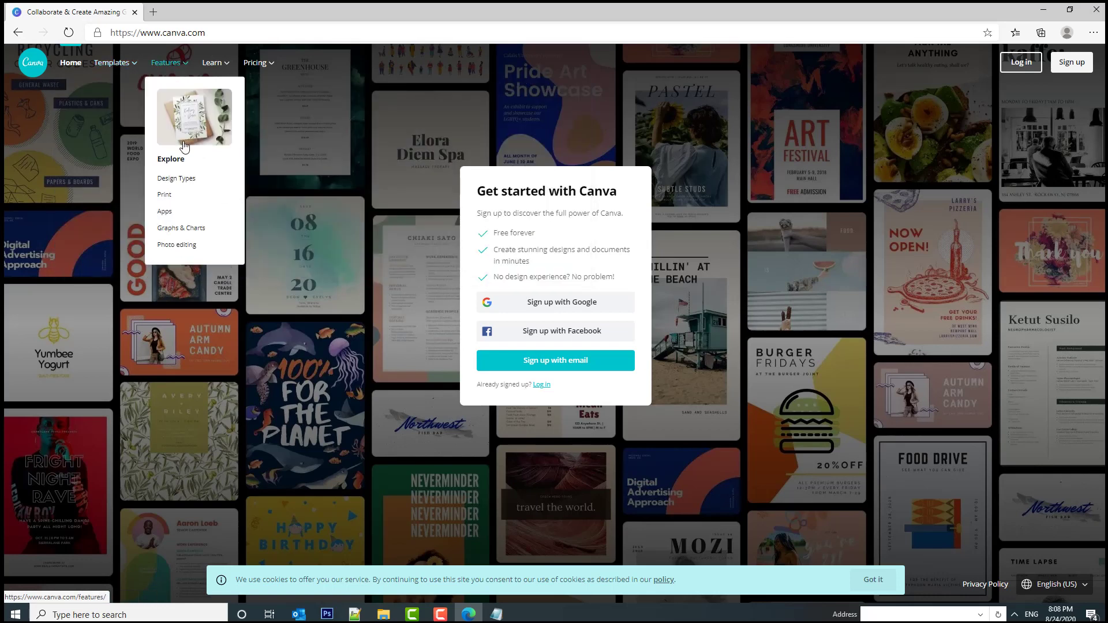
pyautogui.click(542, 385)
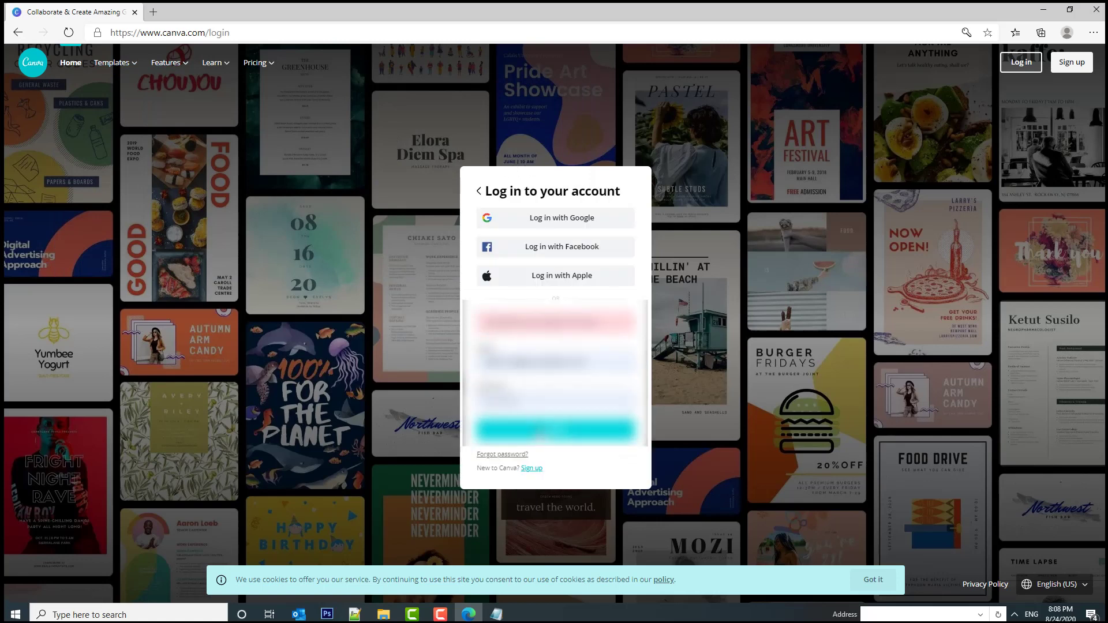
pyautogui.click(554, 398)
pyautogui.press('Escape')
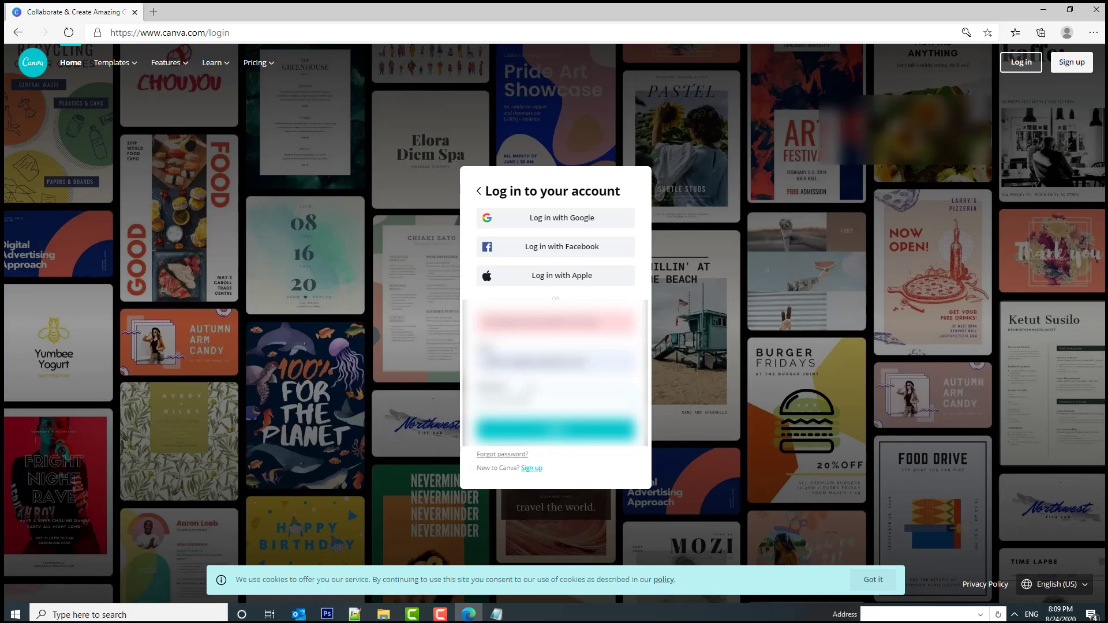
pyautogui.press('Return')
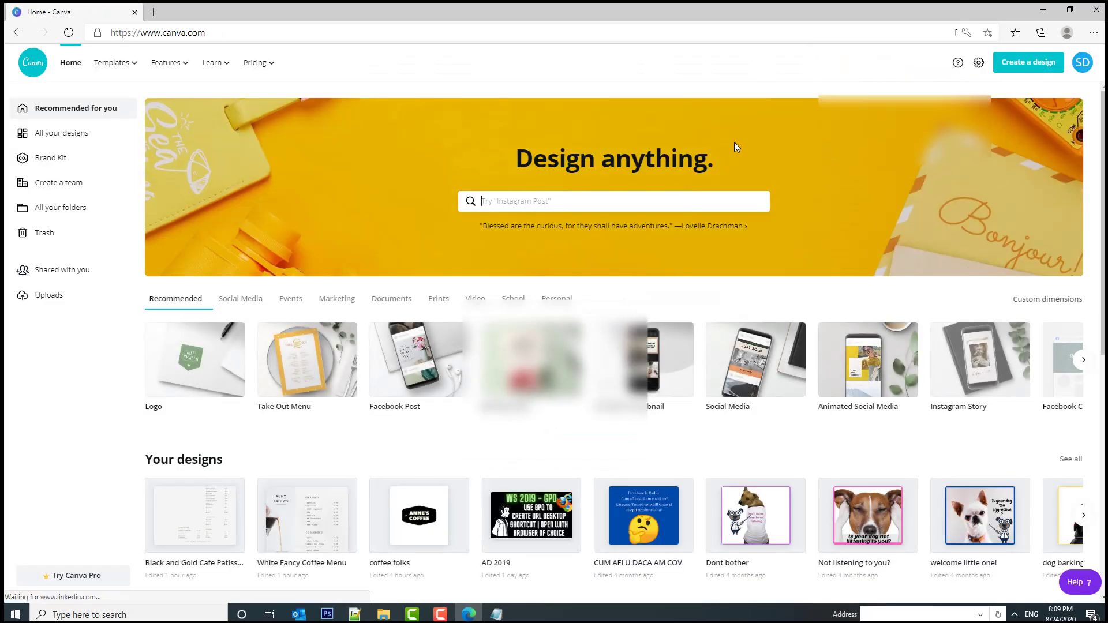
pyautogui.scroll(-2, 437, 321)
# Step: Search for 'food' and choose the Menu (Landscape) design type
pyautogui.scroll(2, 519, 426)
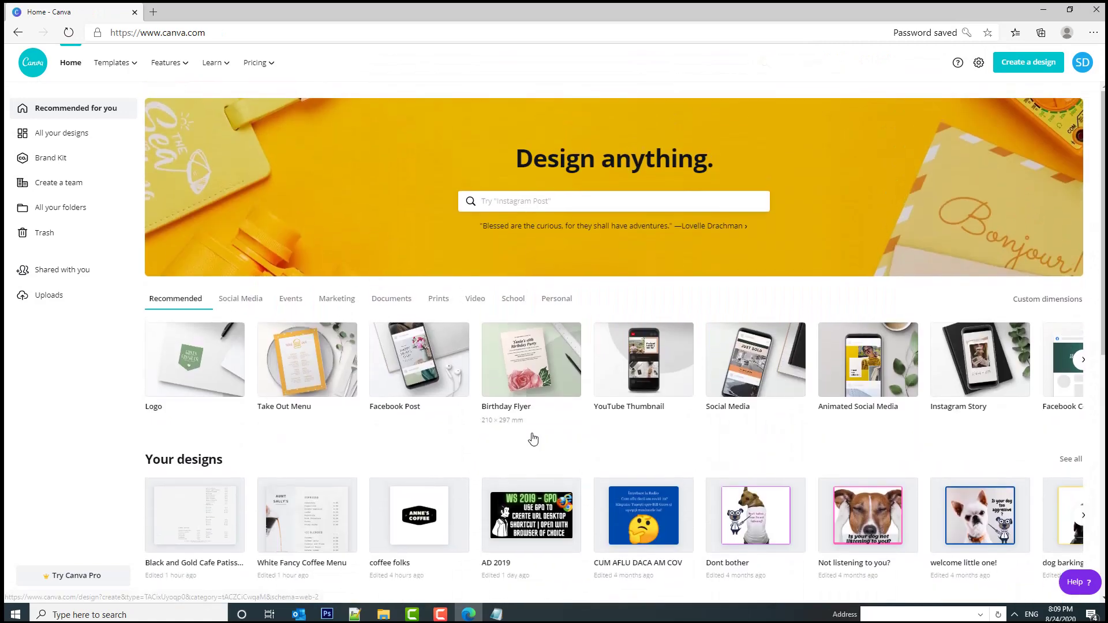
pyautogui.click(515, 196)
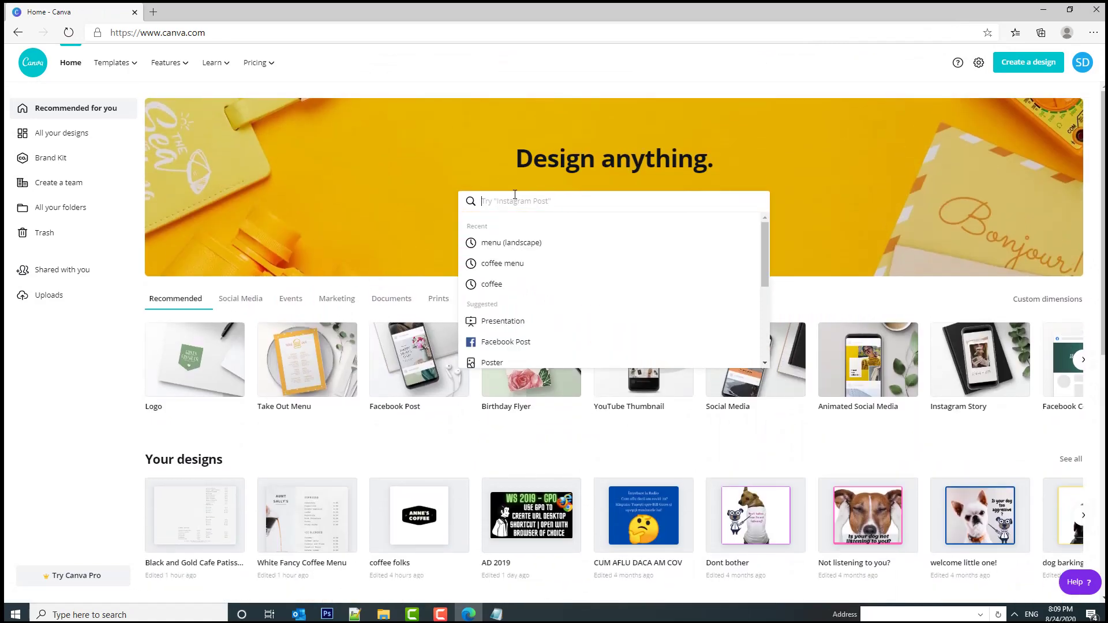
pyautogui.write('food menu')
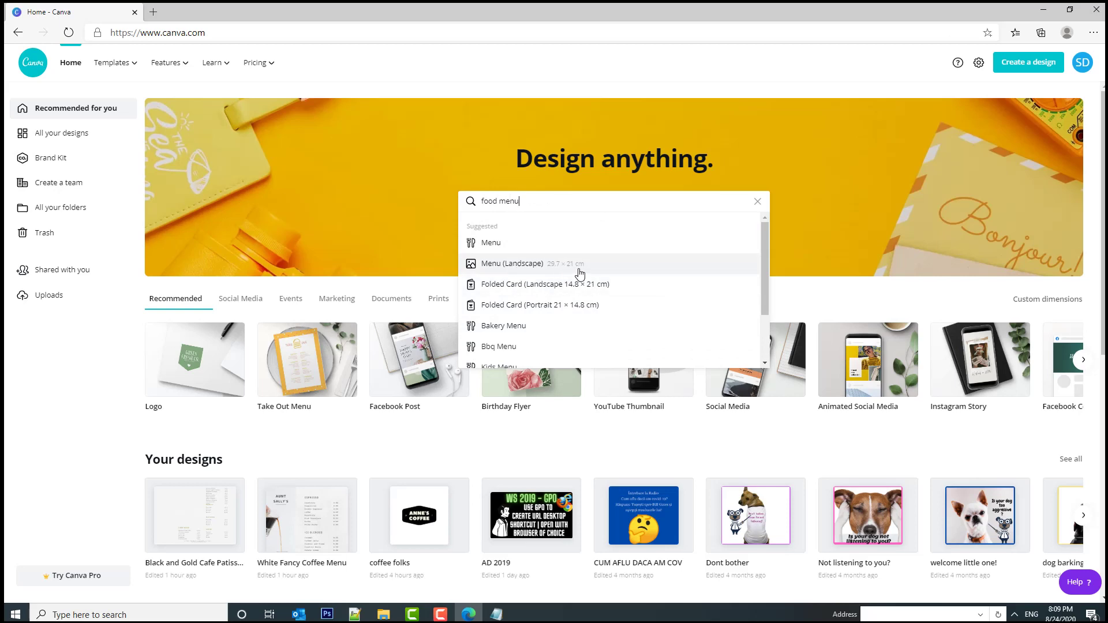
pyautogui.click(519, 266)
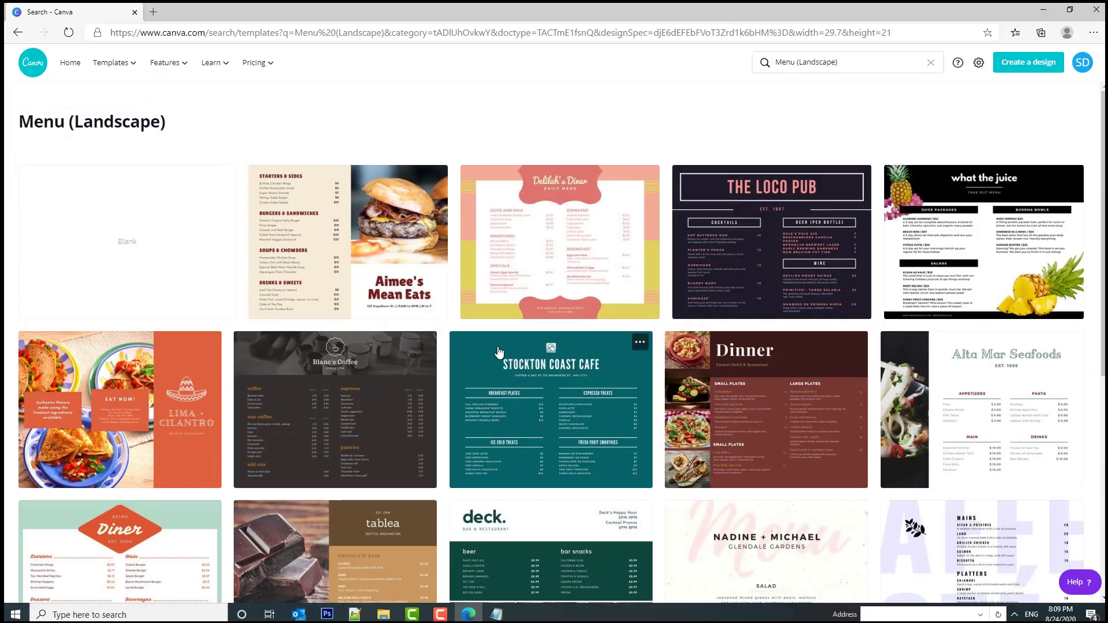
# Step: Scroll the landscape menu templates to find the Black and Gold Cafe Patisserie design
pyautogui.scroll(-8, 490, 309)
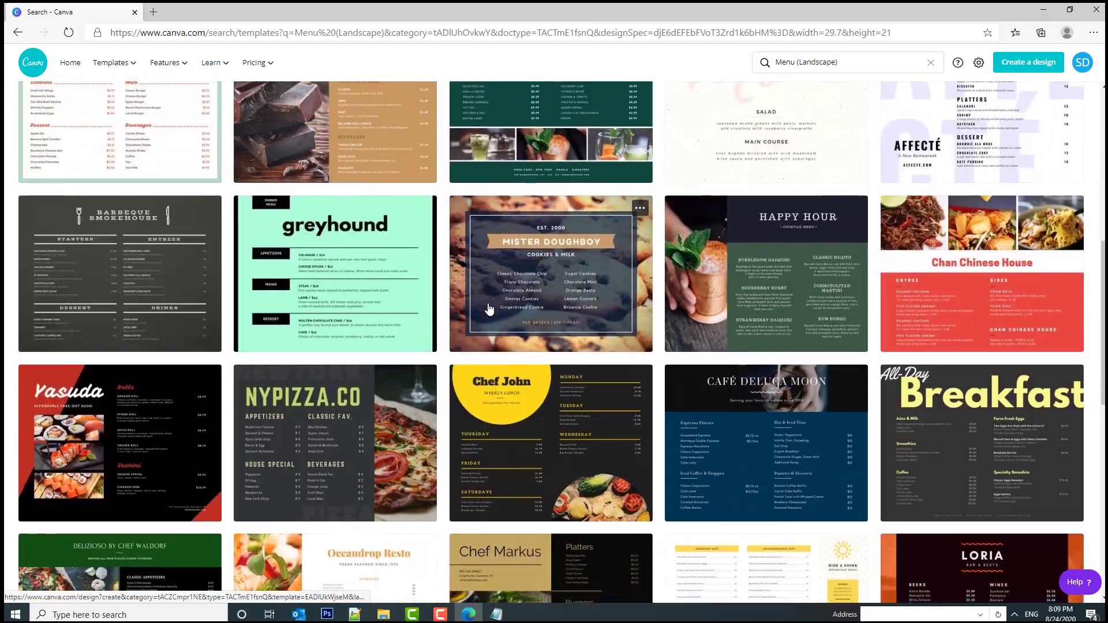
pyautogui.scroll(-4, 492, 304)
pyautogui.scroll(12, 491, 317)
pyautogui.scroll(-20, 490, 327)
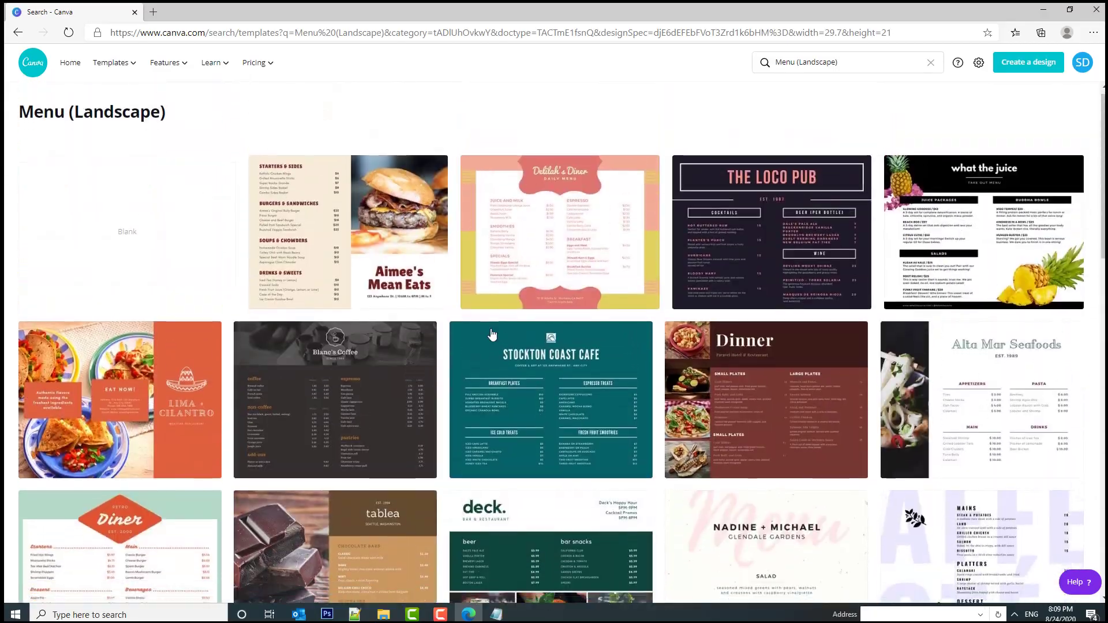
pyautogui.scroll(-6, 493, 319)
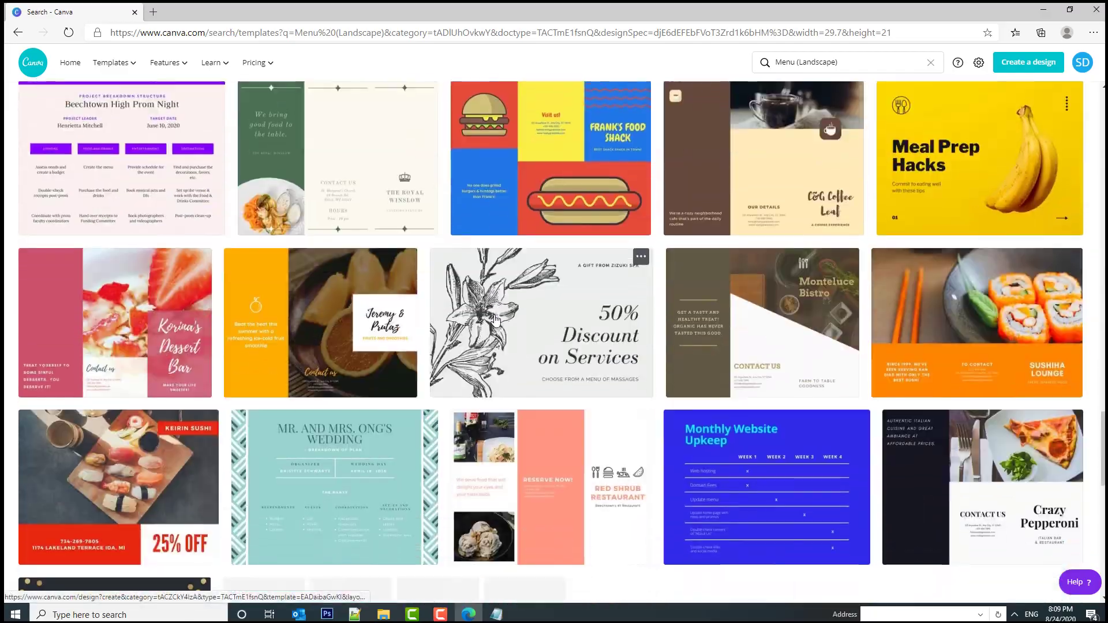
pyautogui.scroll(20, 508, 311)
pyautogui.scroll(10, 522, 294)
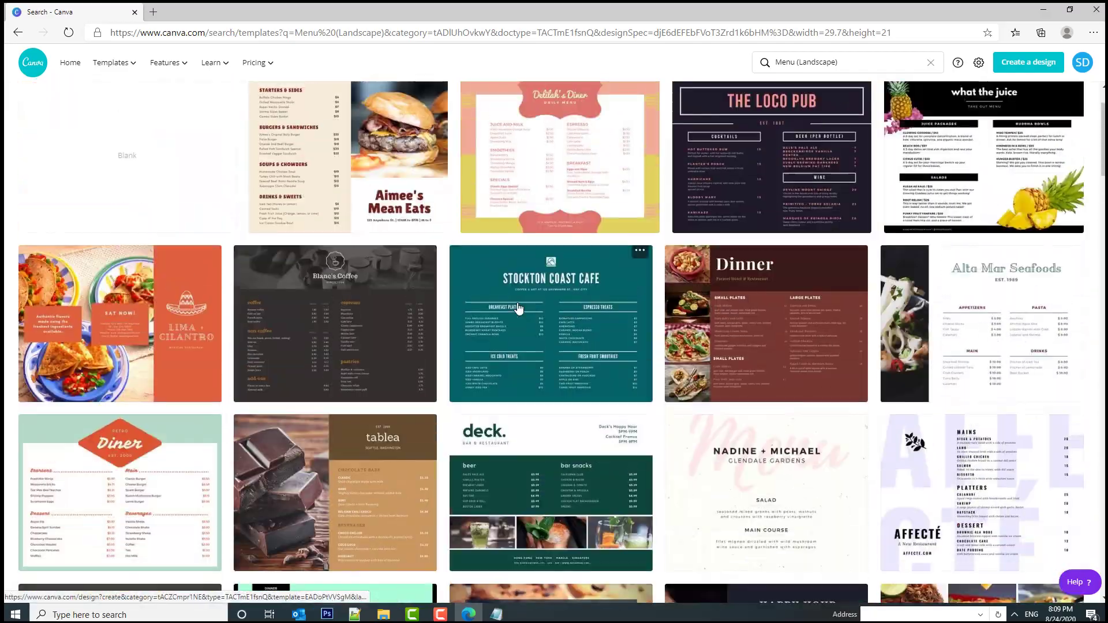
pyautogui.scroll(-2, 521, 285)
pyautogui.scroll(-2, 520, 285)
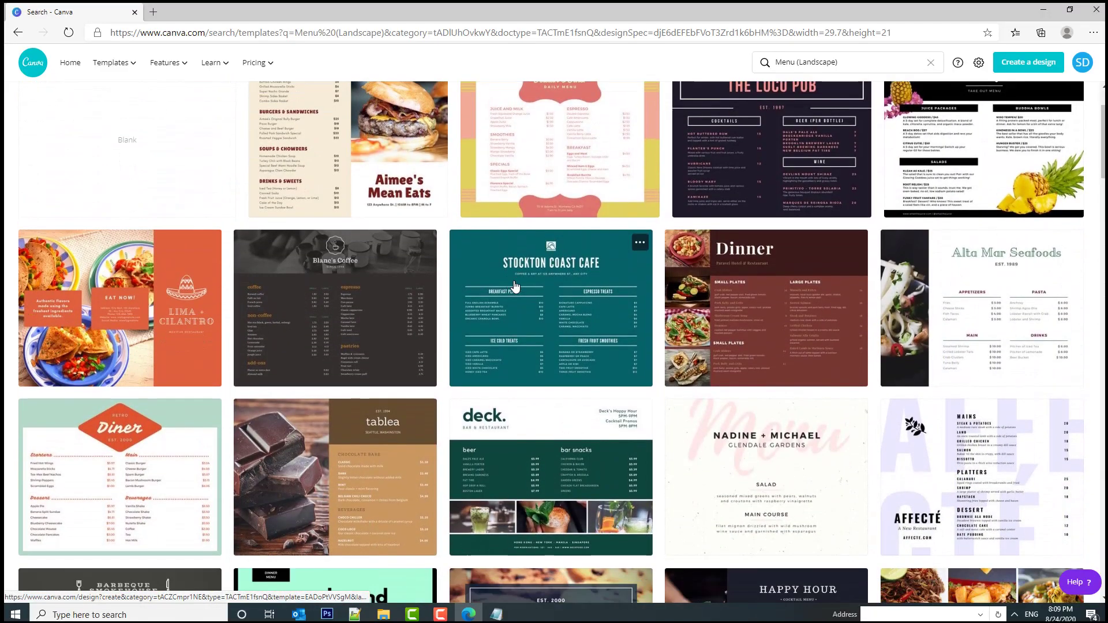
pyautogui.scroll(2, 516, 291)
pyautogui.scroll(2, 508, 312)
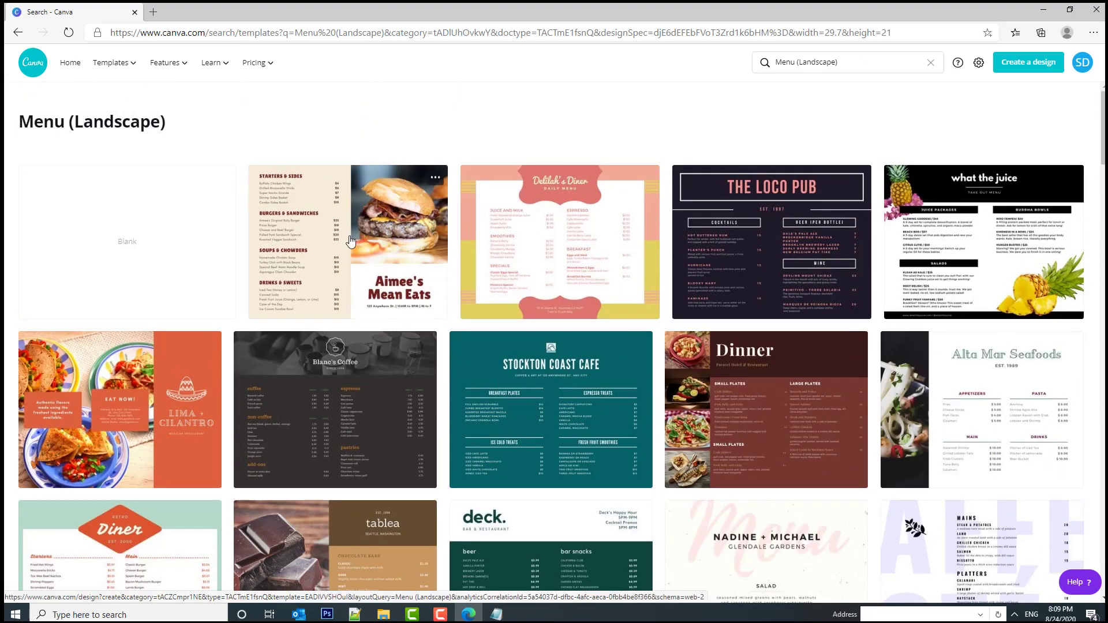
pyautogui.scroll(-2, 424, 406)
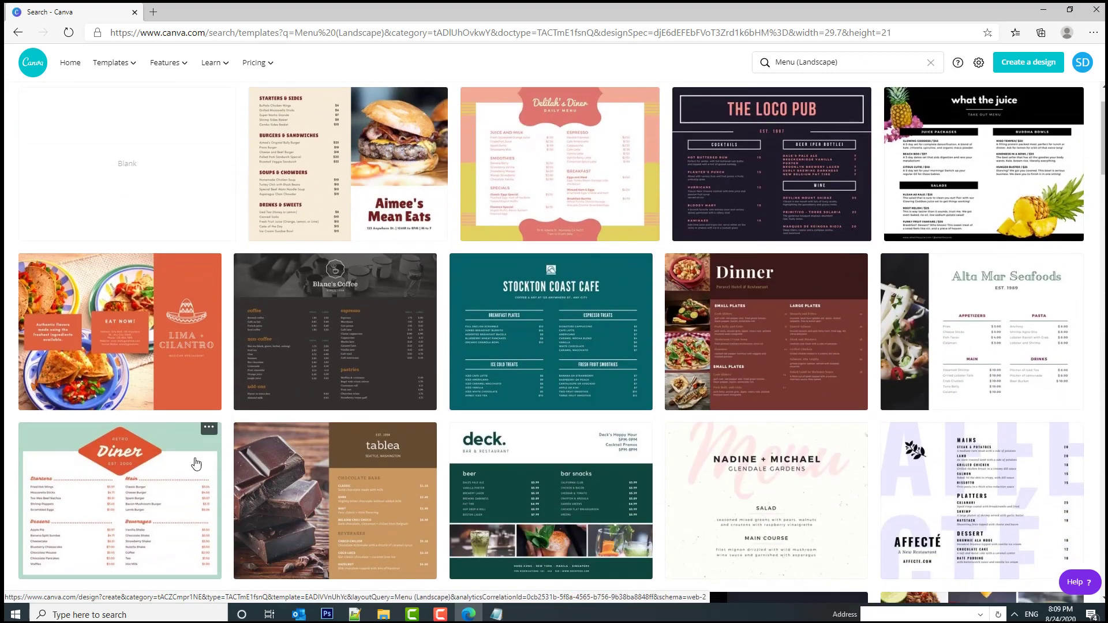
pyautogui.scroll(-8, 511, 338)
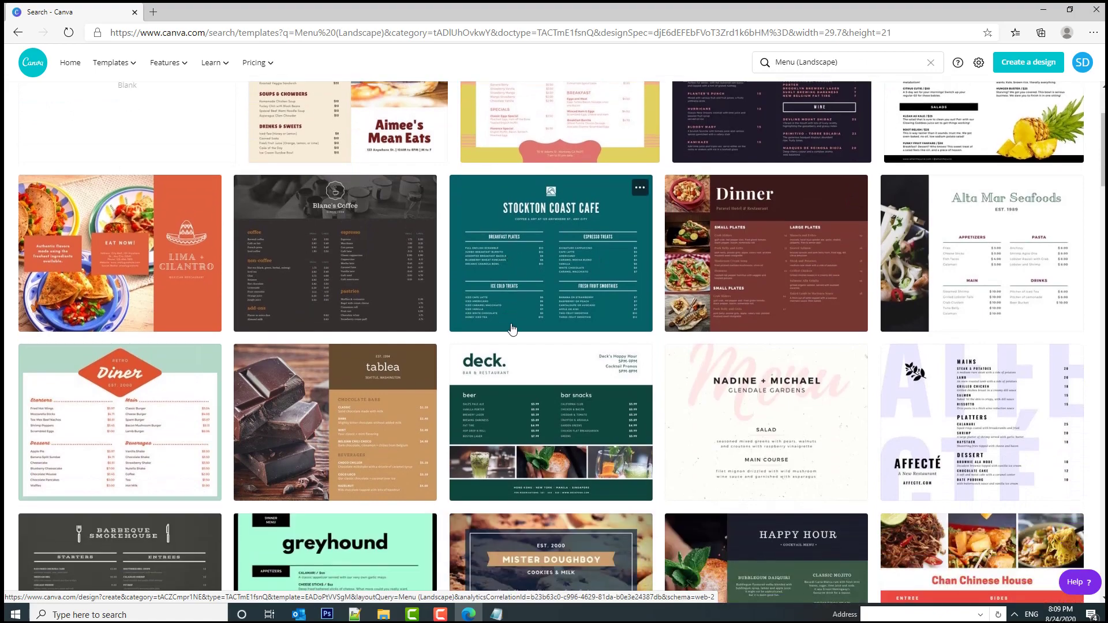
pyautogui.scroll(-4, 510, 326)
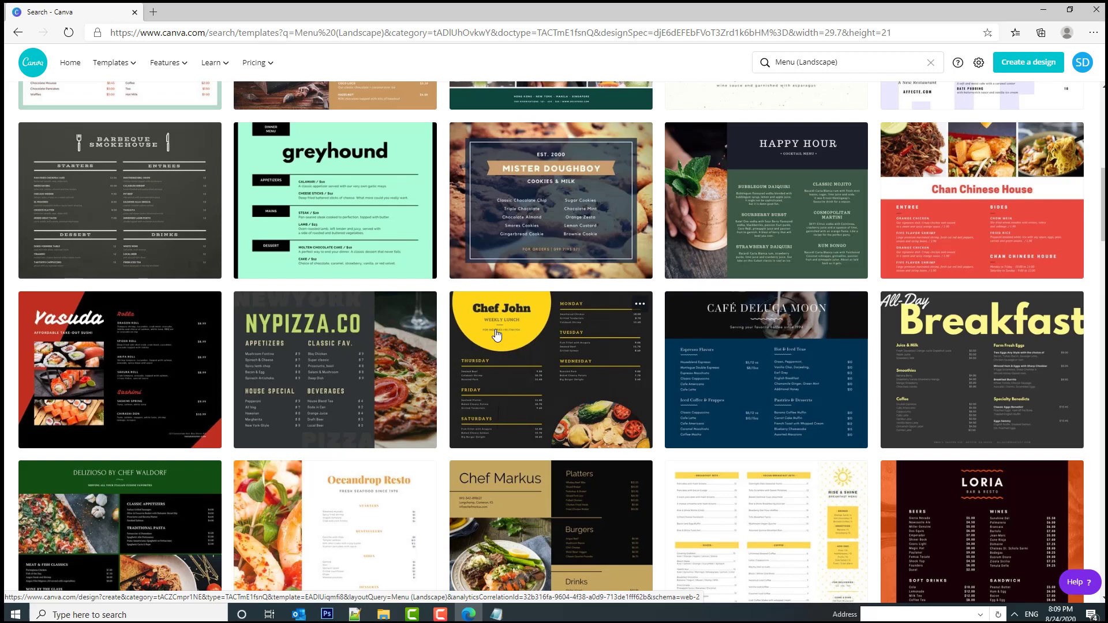
pyautogui.scroll(-8, 496, 334)
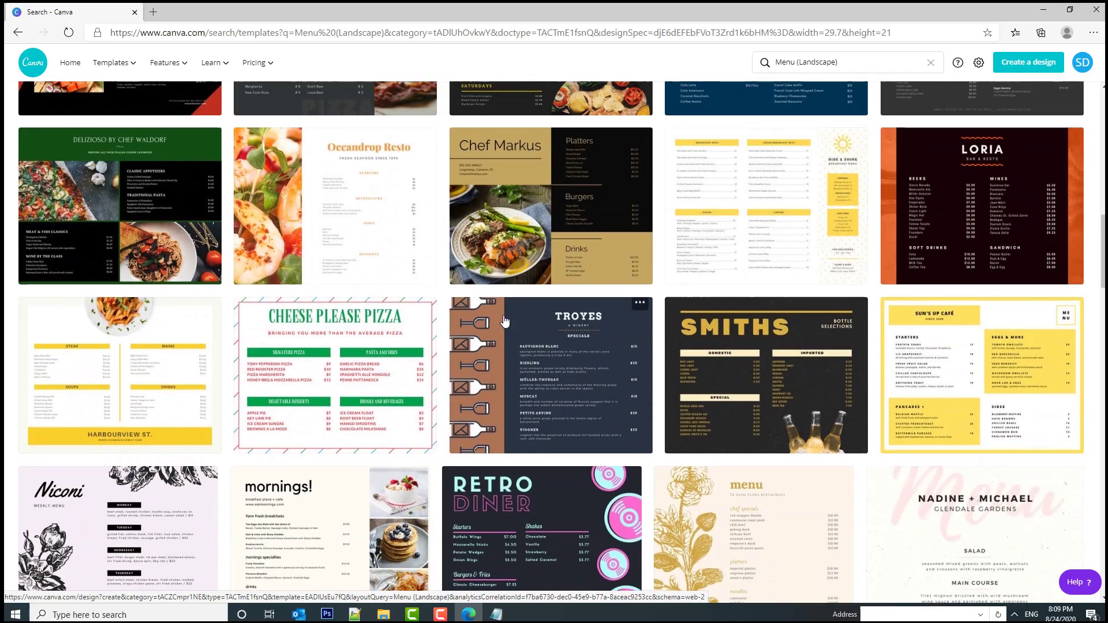
pyautogui.scroll(-9, 504, 321)
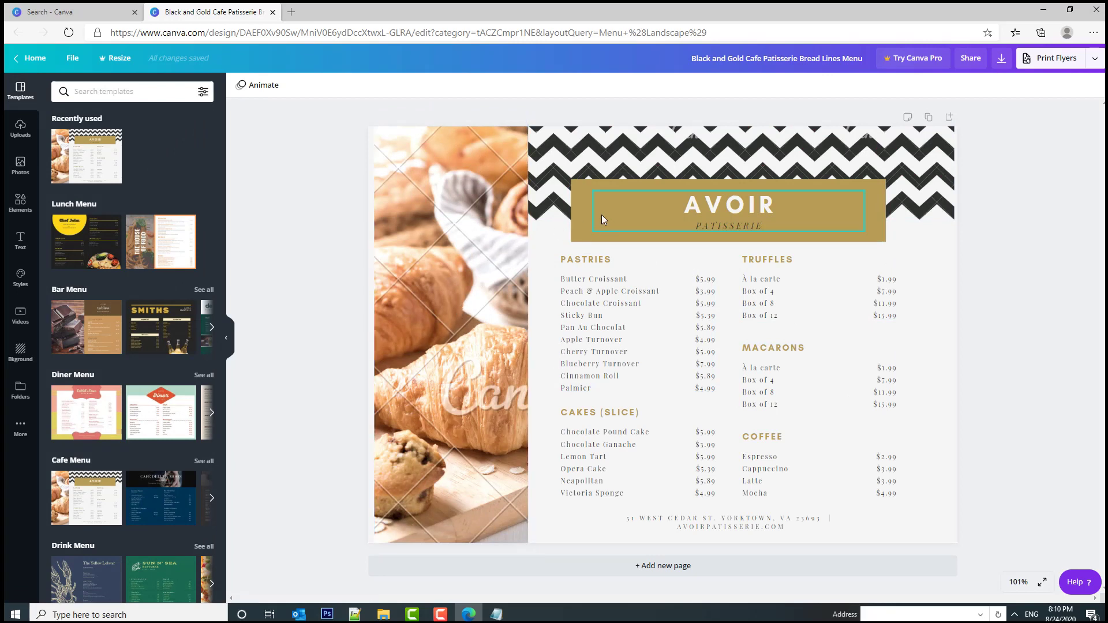
pyautogui.click(543, 306)
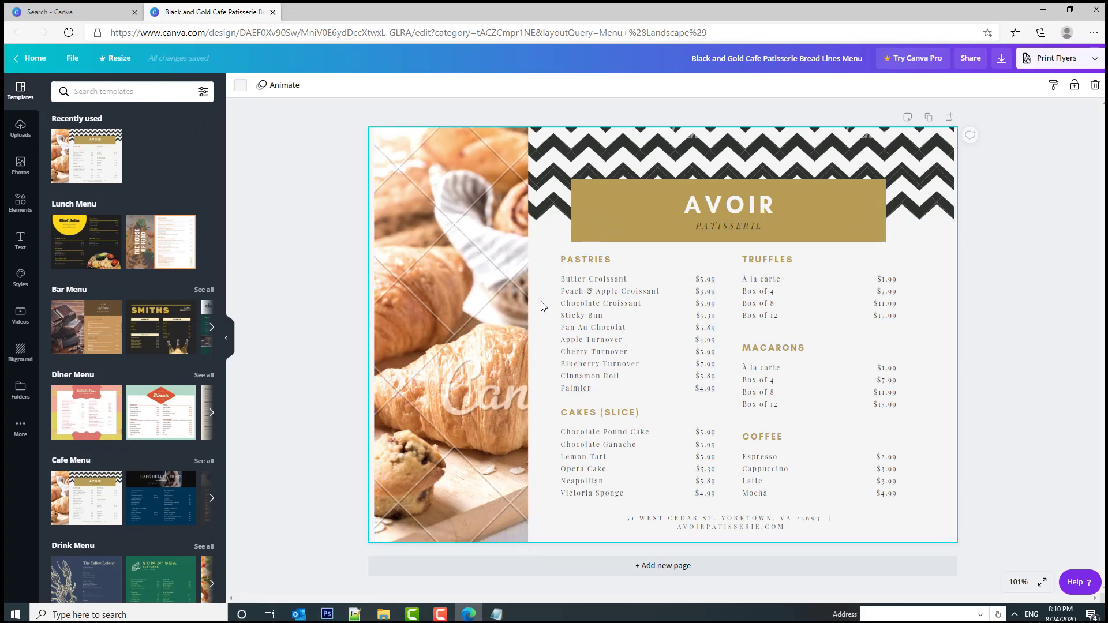
pyautogui.click(709, 205)
pyautogui.click(705, 216)
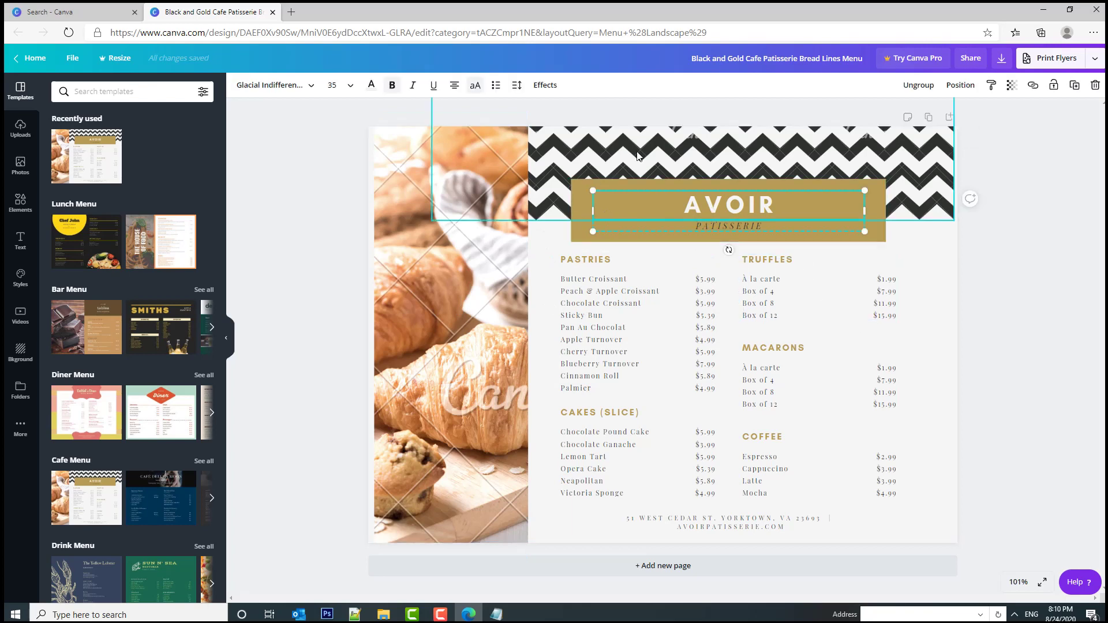
pyautogui.click(541, 288)
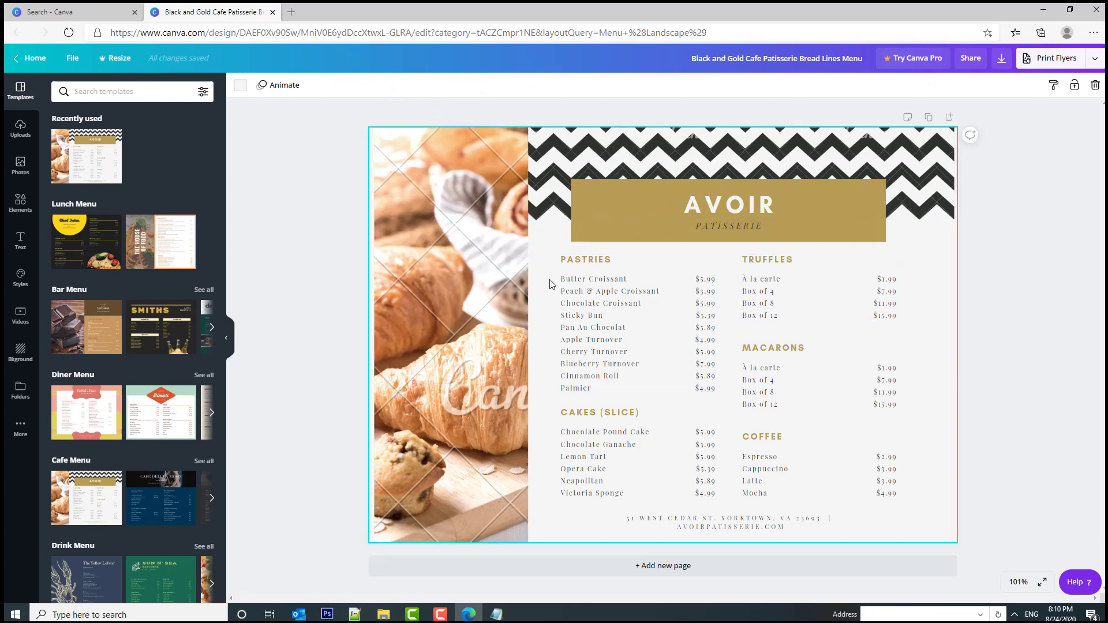
pyautogui.click(423, 339)
pyautogui.click(574, 312)
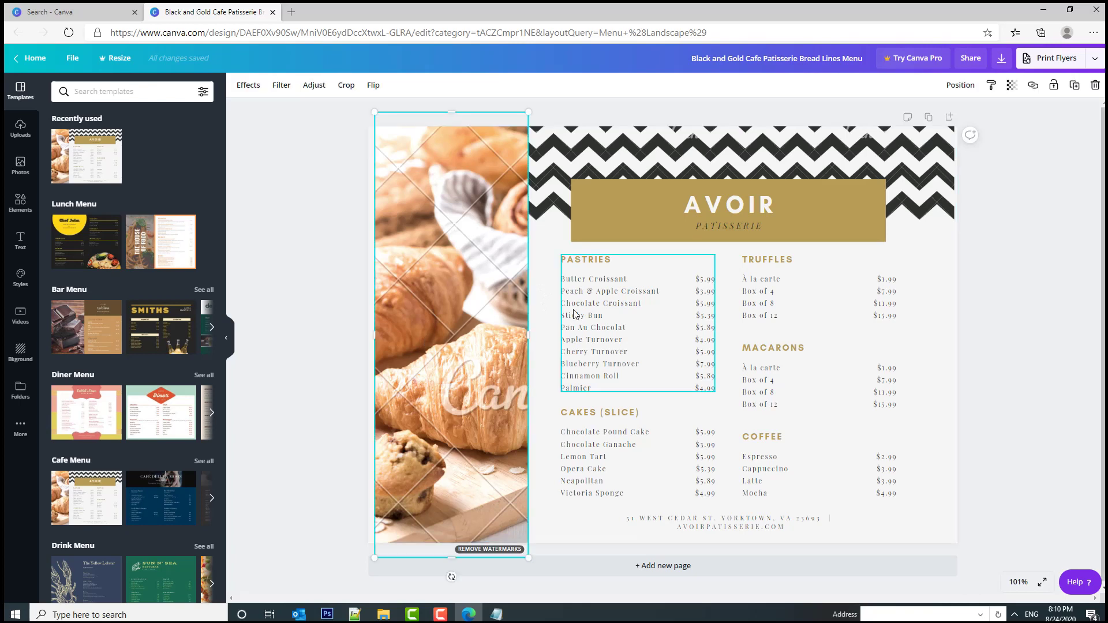
pyautogui.click(421, 216)
pyautogui.click(651, 217)
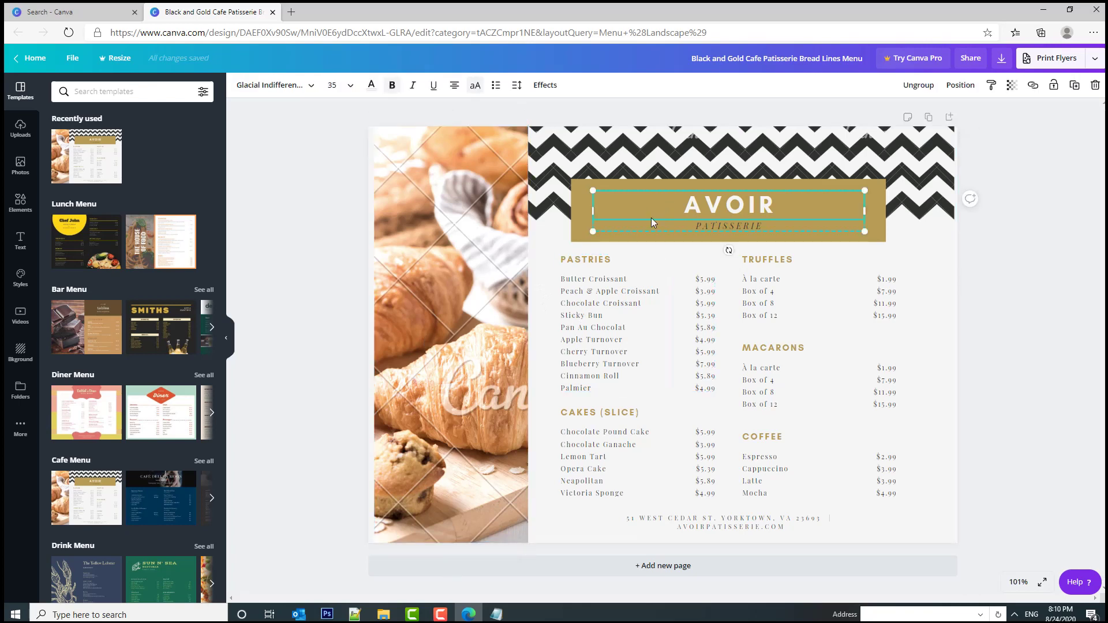
pyautogui.click(494, 225)
pyautogui.click(573, 231)
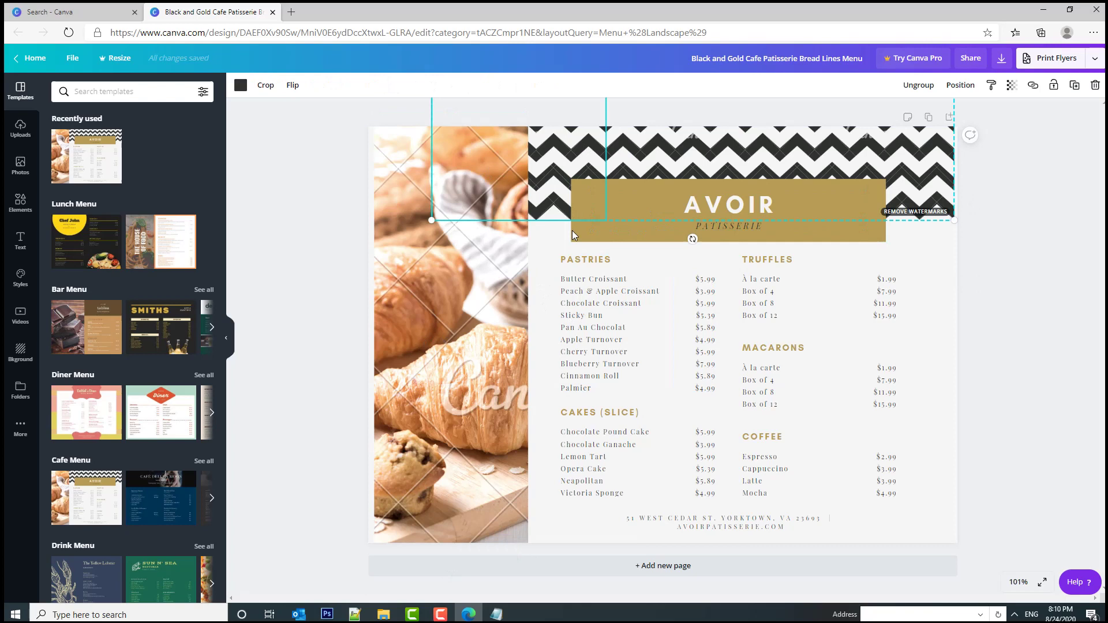
pyautogui.click(501, 294)
pyautogui.click(657, 201)
pyautogui.click(593, 236)
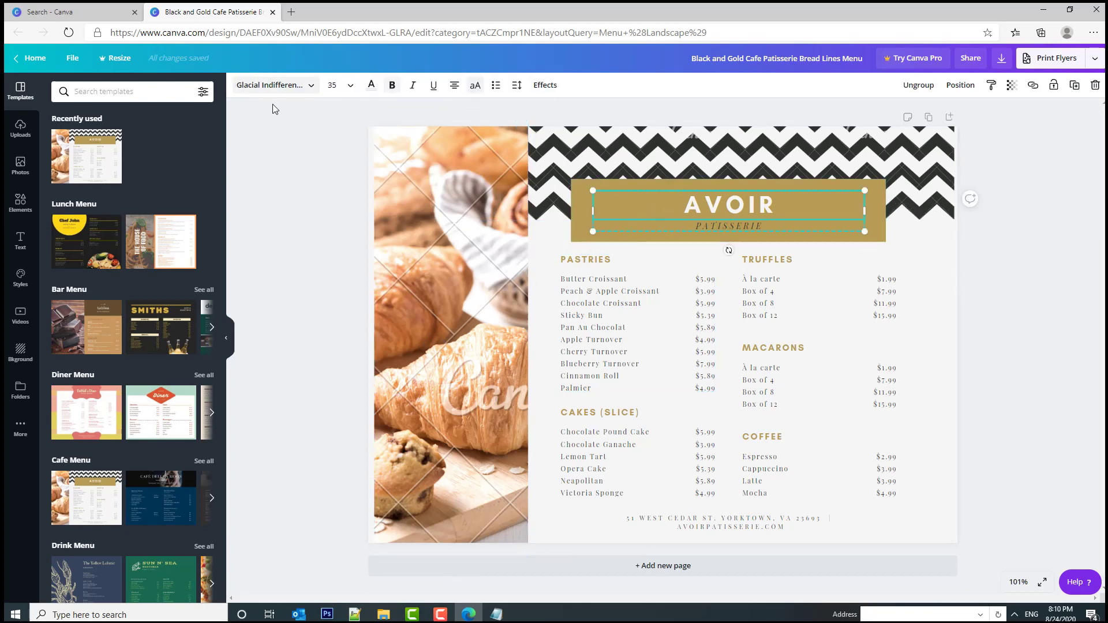
pyautogui.click(593, 348)
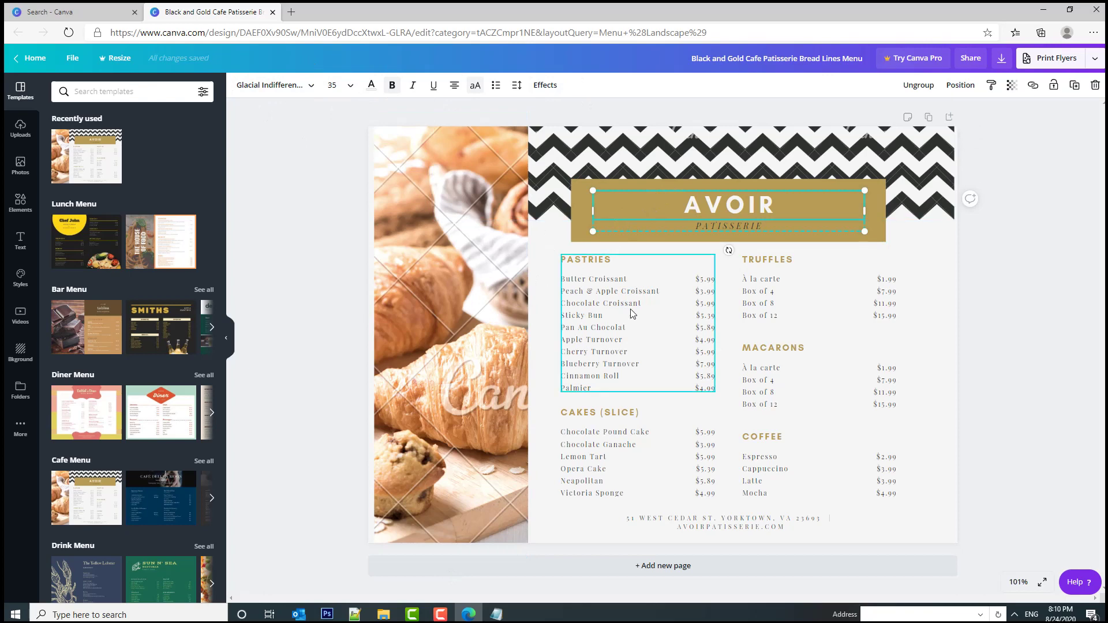
pyautogui.click(634, 312)
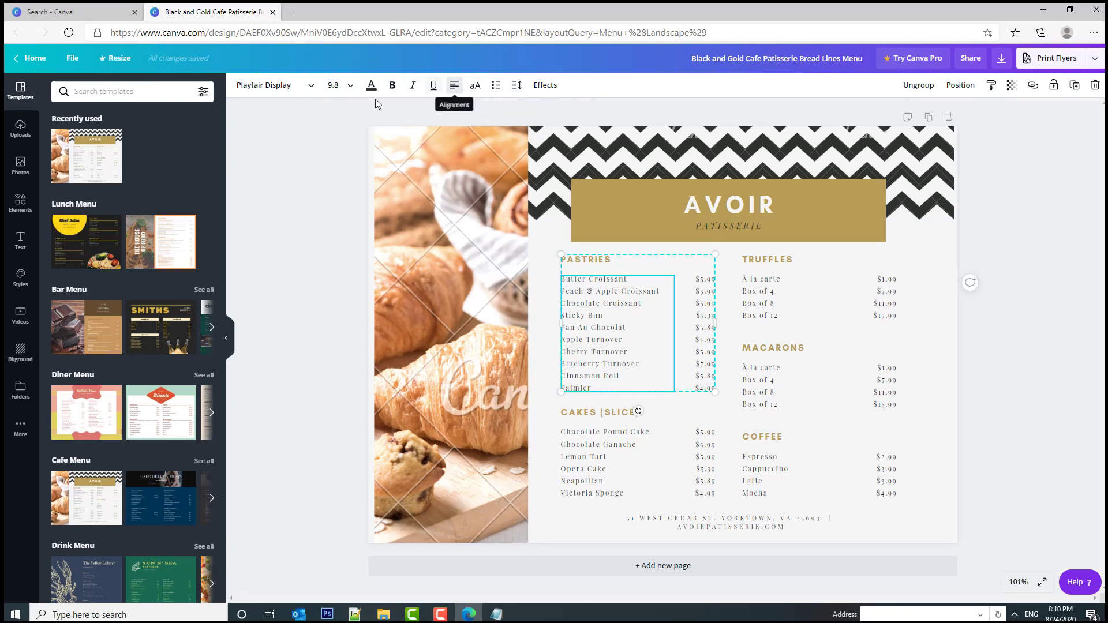
pyautogui.click(291, 85)
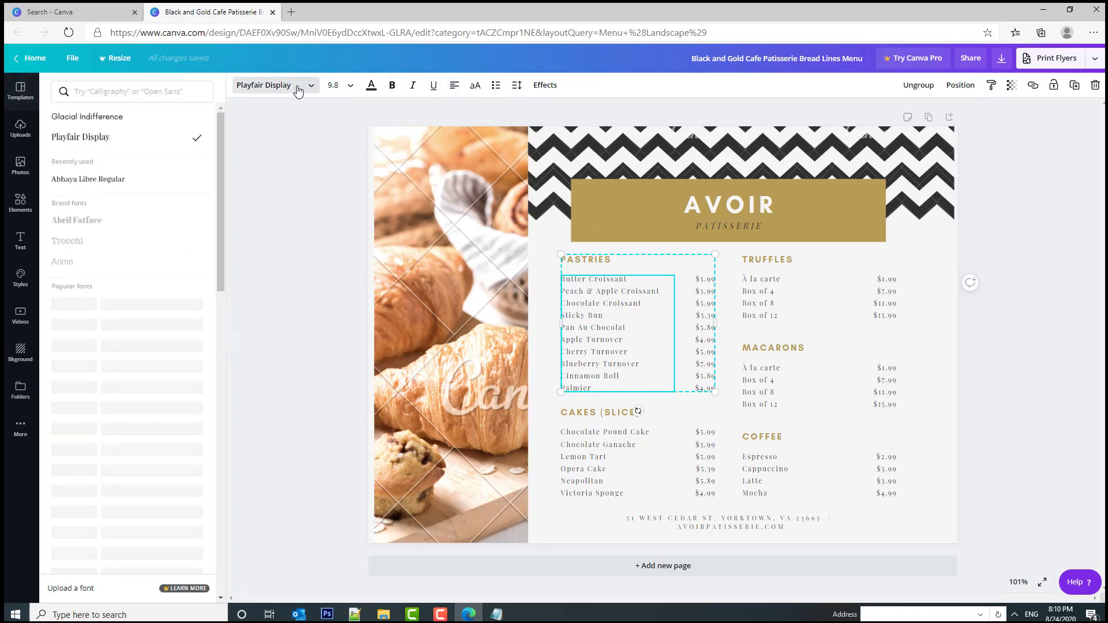
pyautogui.click(257, 210)
pyautogui.click(636, 212)
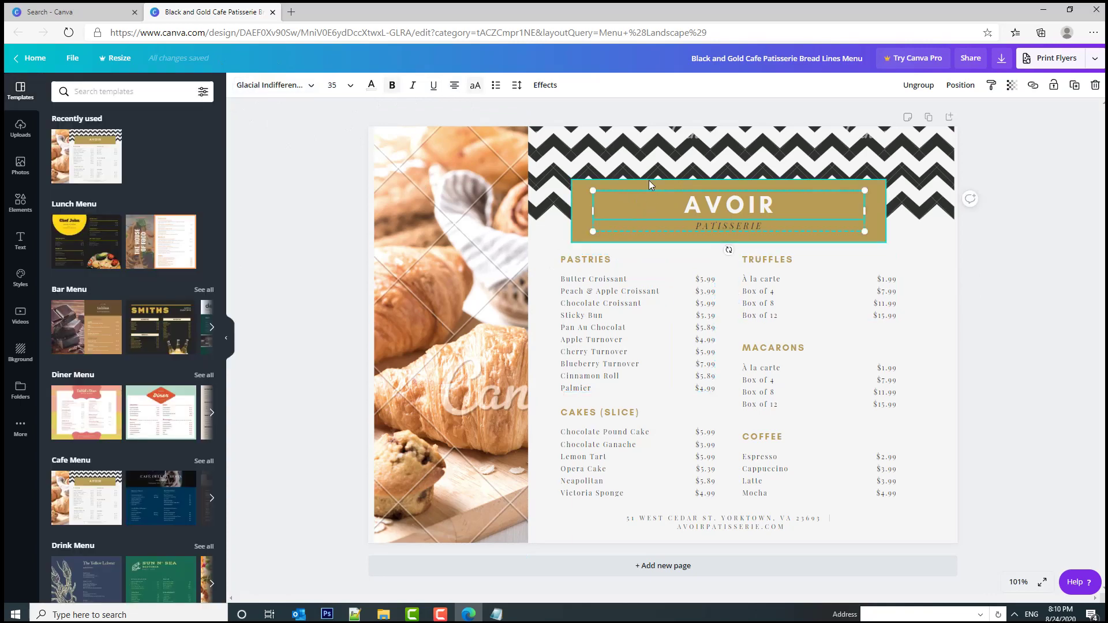
pyautogui.click(642, 153)
# Step: Delete the chevron pieces, gold AVOIR bar and bakery photo, then select the remaining menu text
pyautogui.press('Delete')
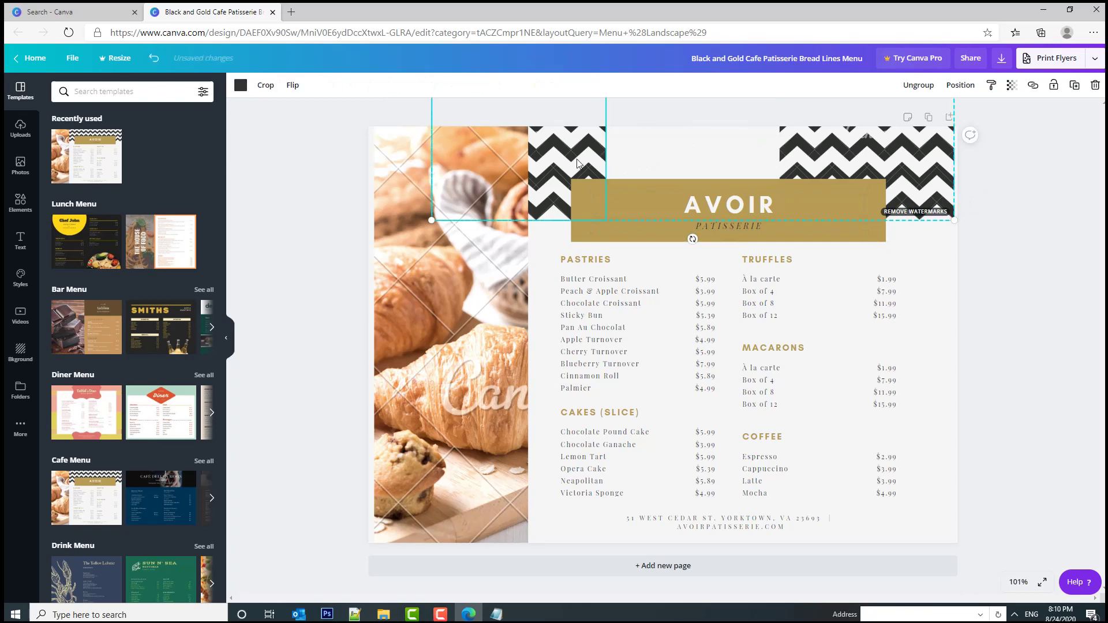
pyautogui.press('Delete')
pyautogui.click(802, 168)
pyautogui.press('Delete')
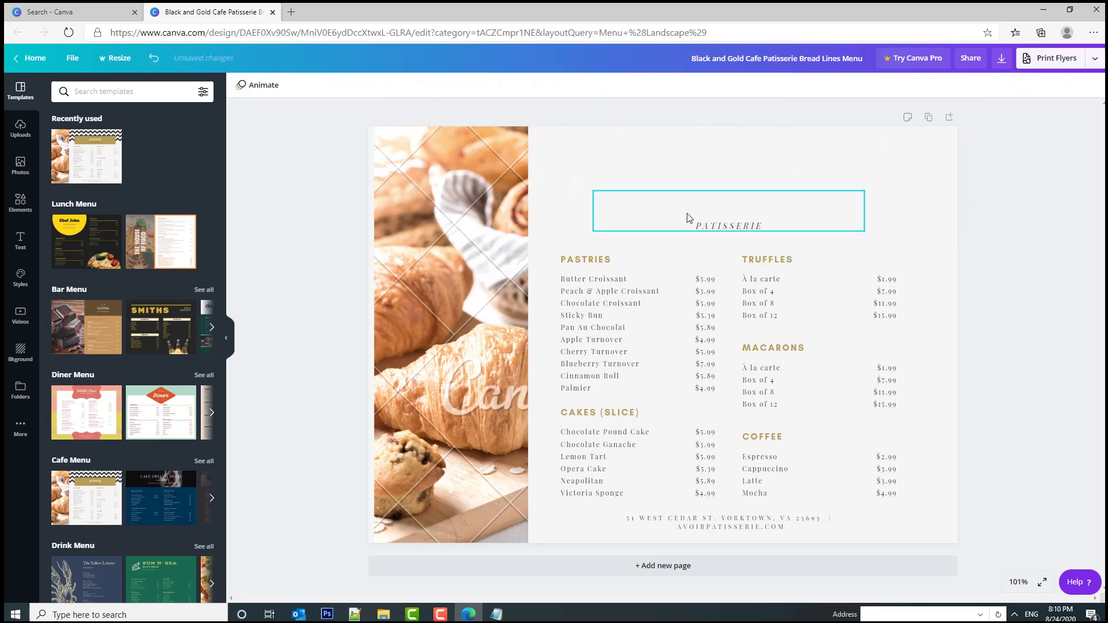
pyautogui.click(473, 186)
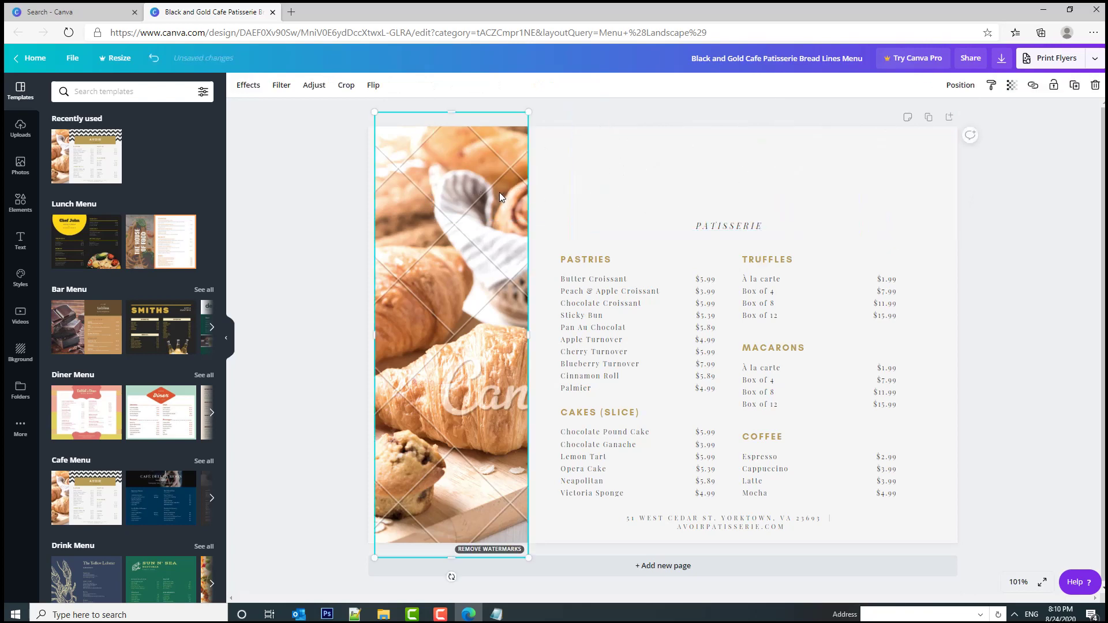
pyautogui.press('Delete')
pyautogui.click(529, 183)
pyautogui.moveTo(492, 207); pyautogui.dragTo(870, 466)
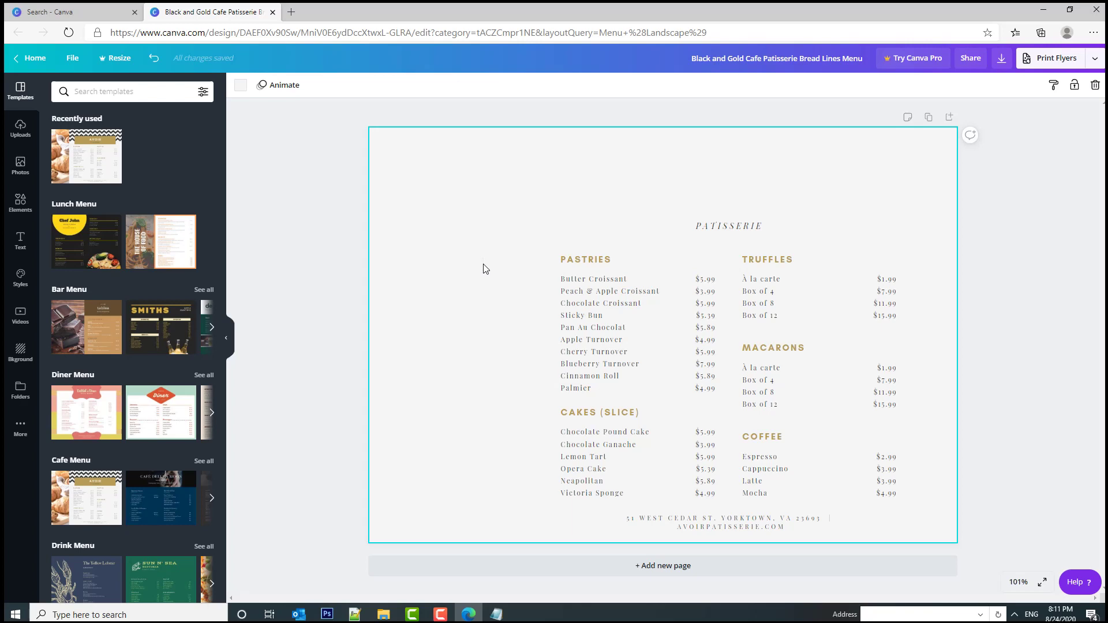
# Step: Open freepik.com in a new browser tab
pyautogui.hotkey('ctrl', 't')
pyautogui.write('freepil')
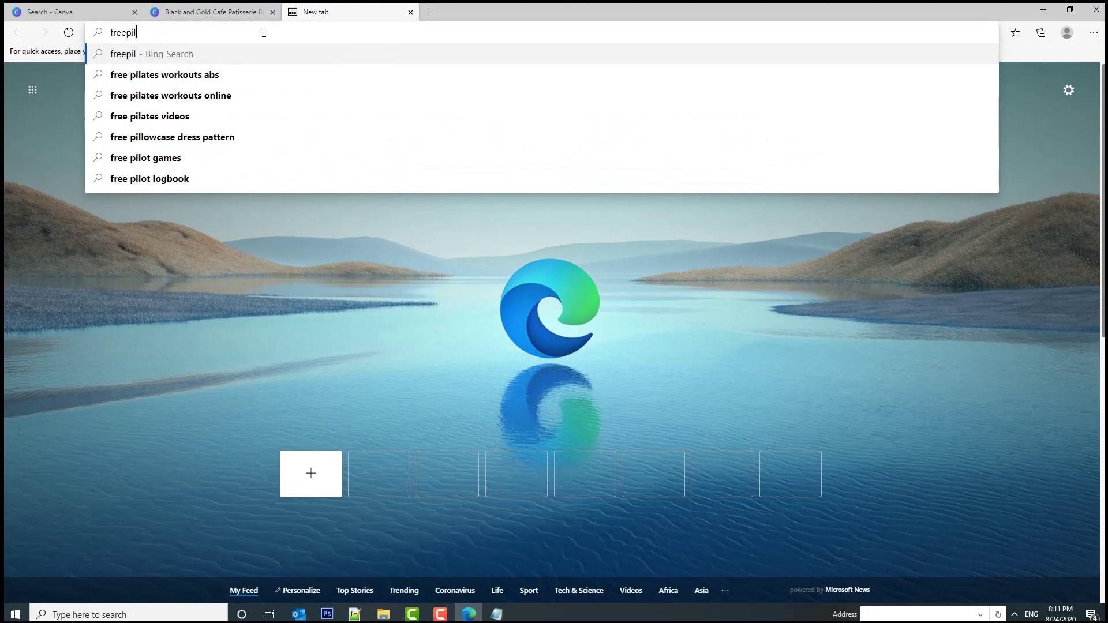
pyautogui.press('BackSpace')
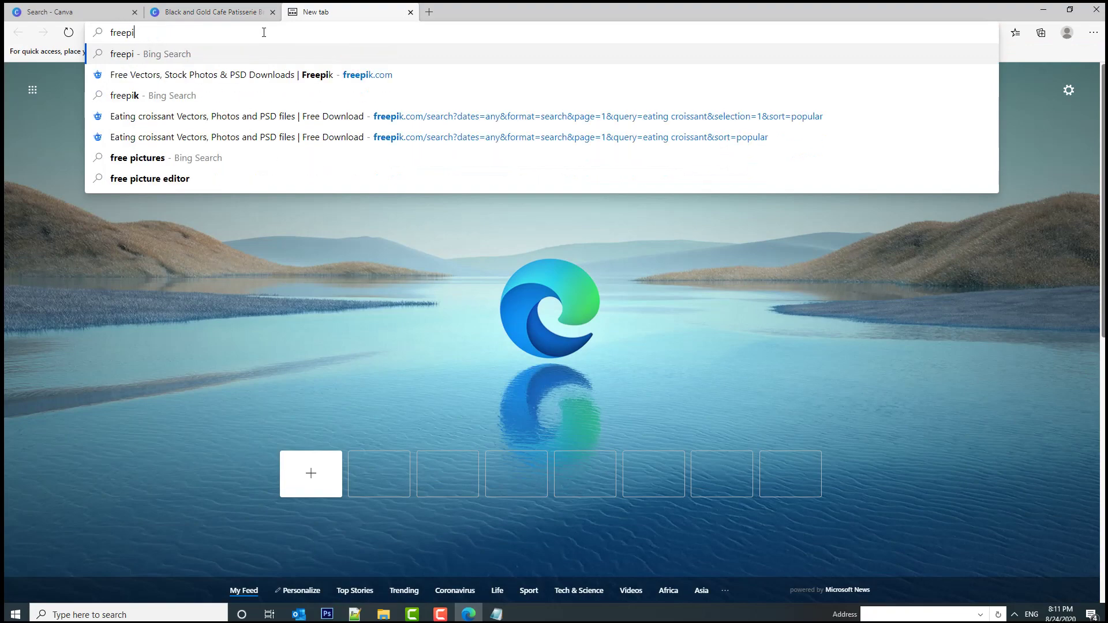
pyautogui.write('c')
pyautogui.press('BackSpace')
pyautogui.write('k.com')
pyautogui.press('Return')
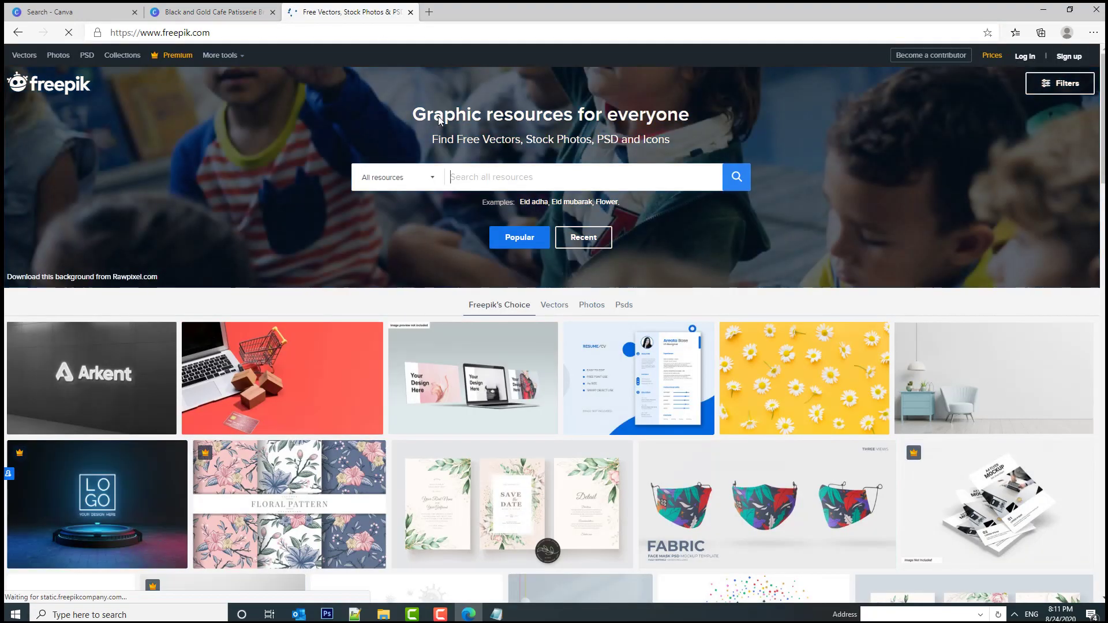
pyautogui.click(238, 8)
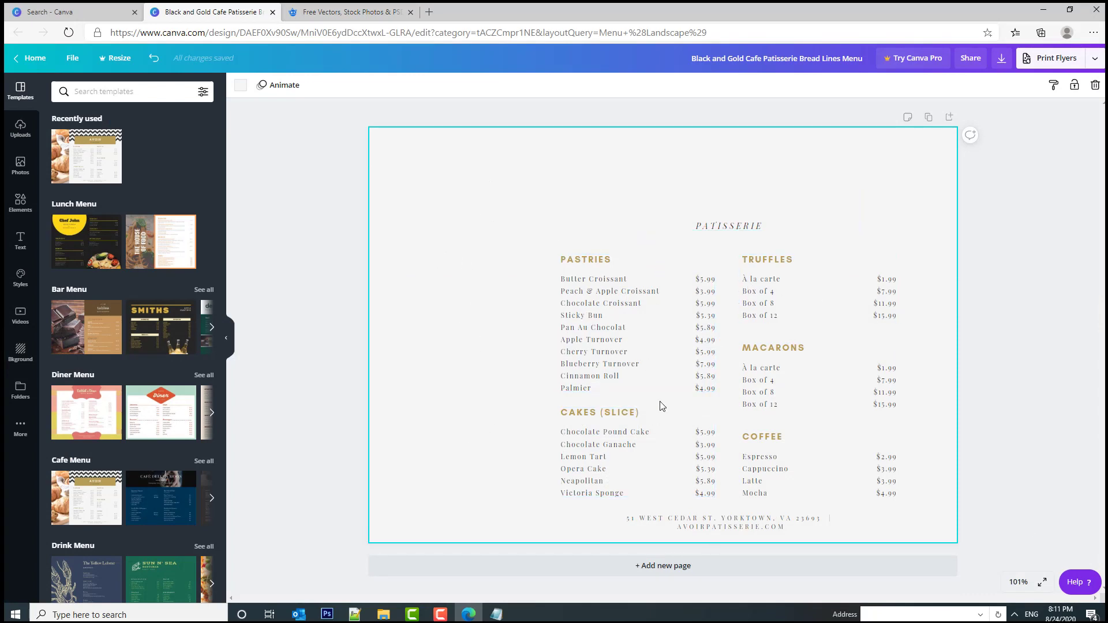
pyautogui.hotkey('ctrl', 'Tab')
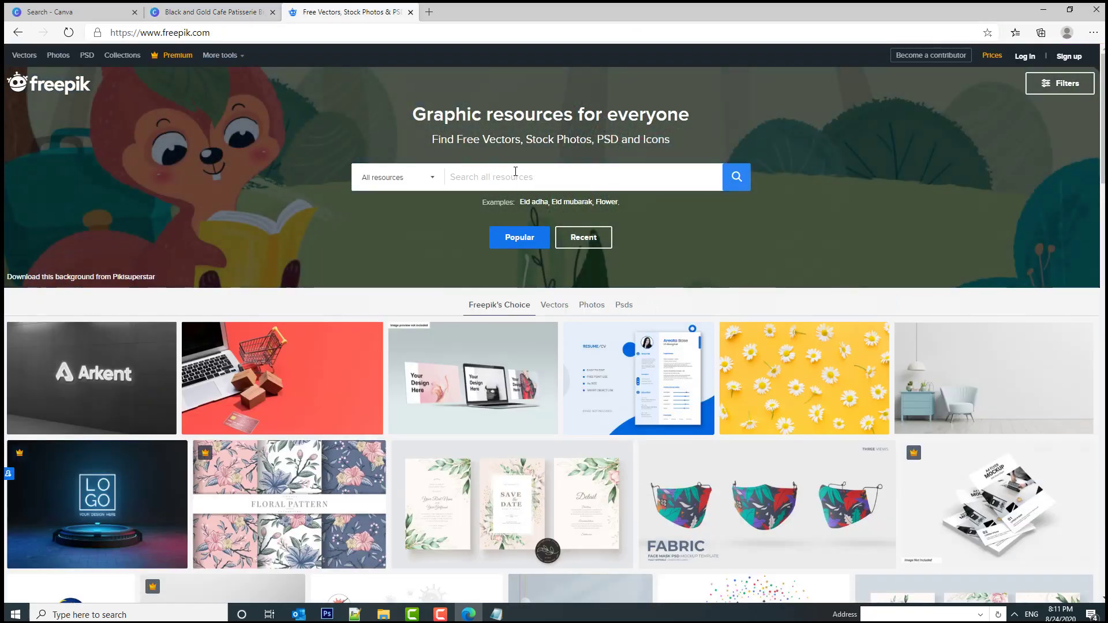
pyautogui.click(236, 36)
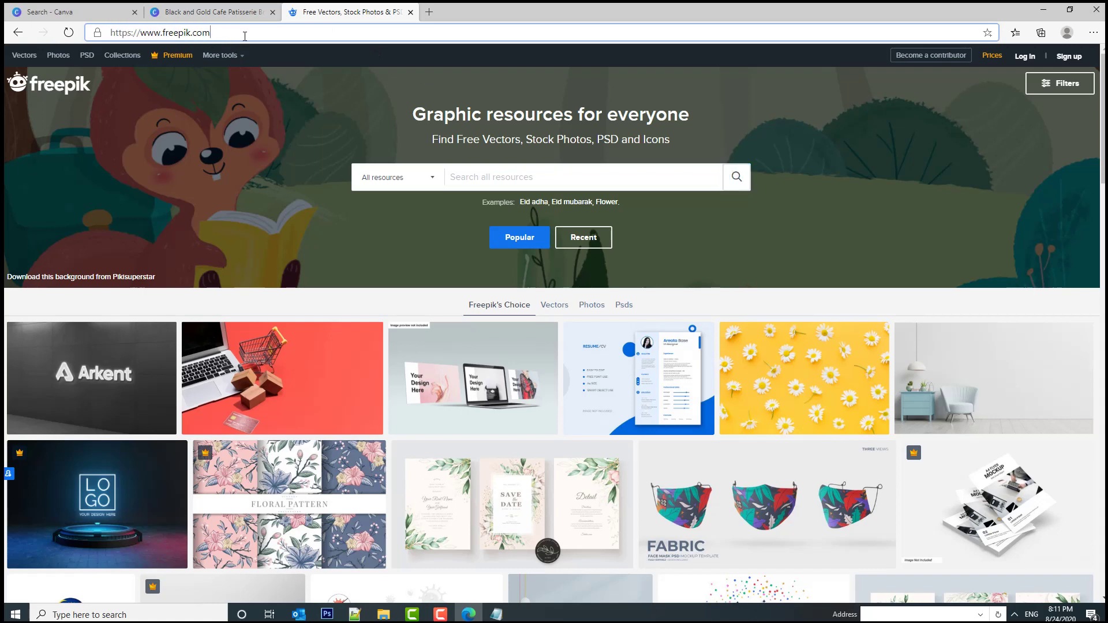
# Step: Search Freepik for 'eating croissant' and browse the results
pyautogui.click(453, 177)
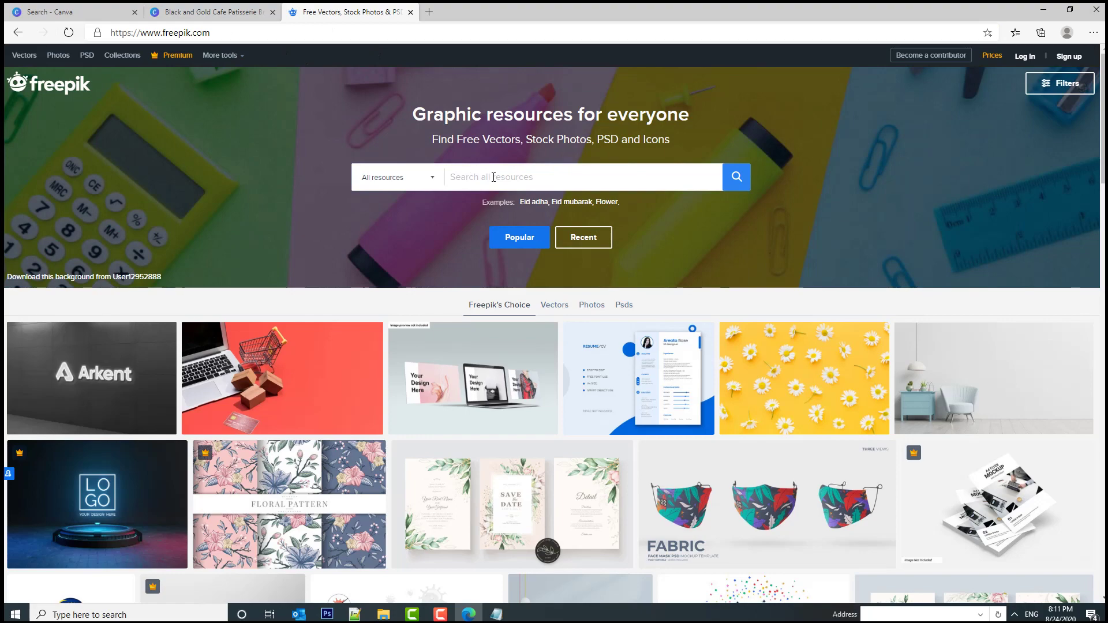
pyautogui.write('eating croissant')
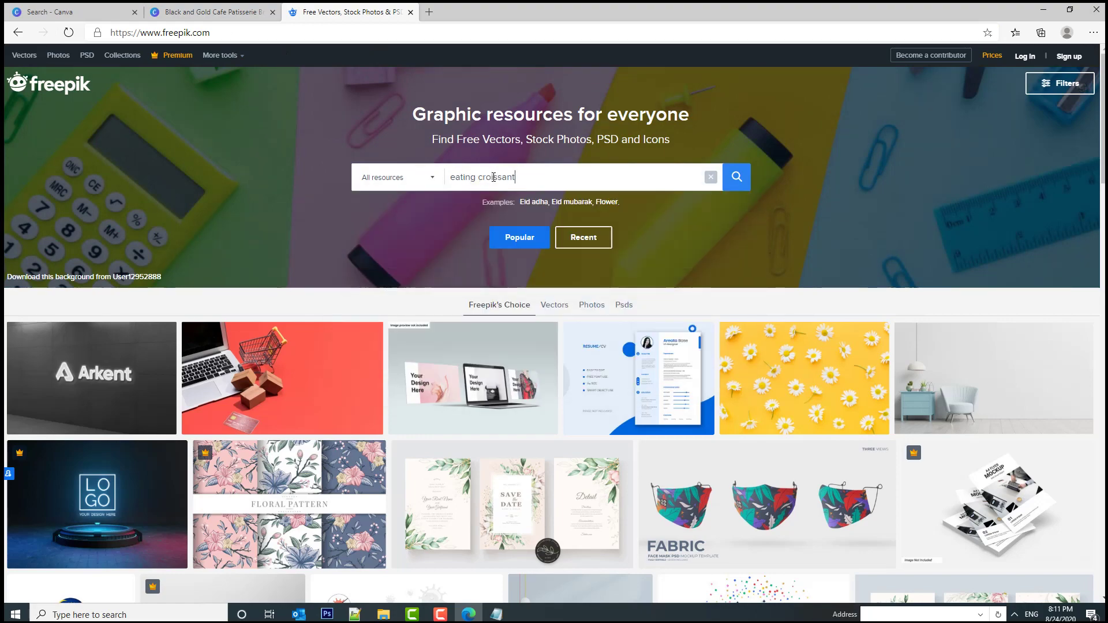
pyautogui.press('Return')
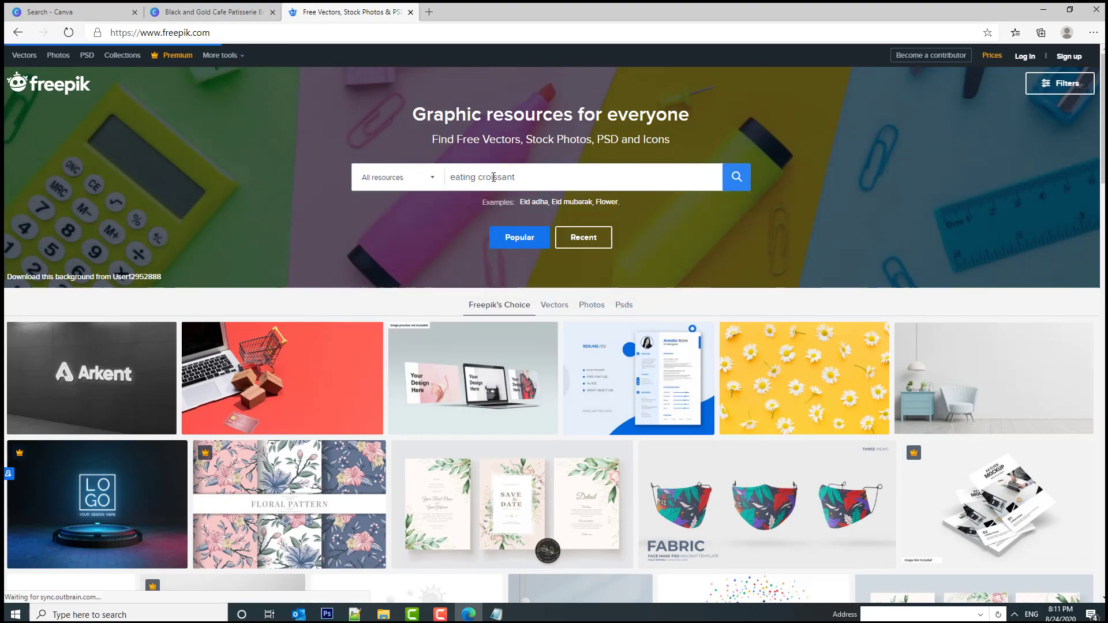
pyautogui.scroll(-3, 493, 177)
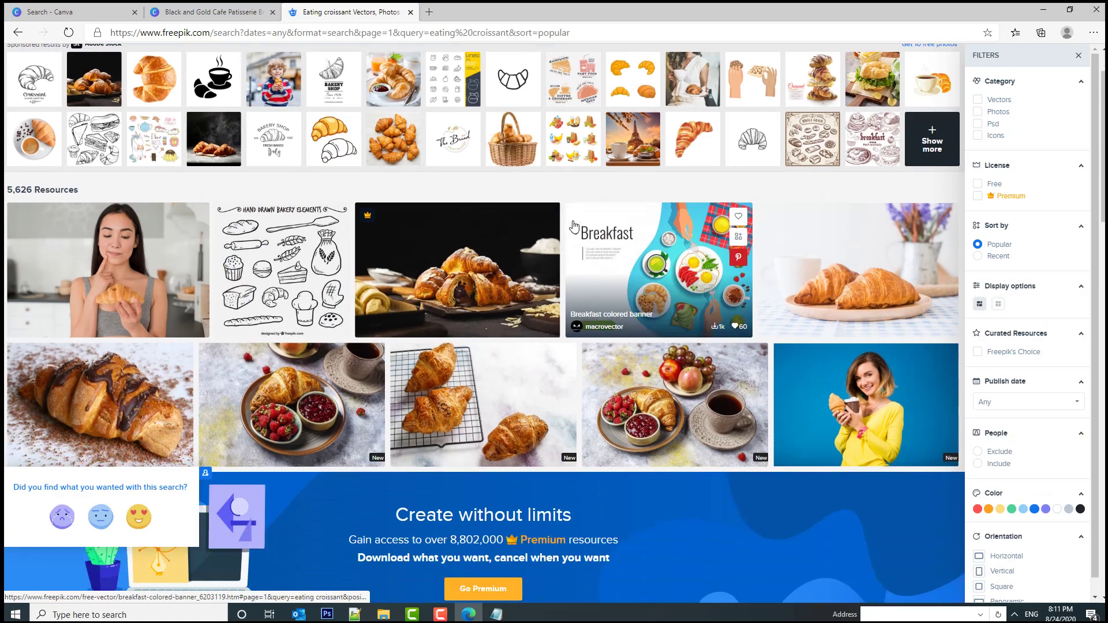
pyautogui.scroll(3, 444, 214)
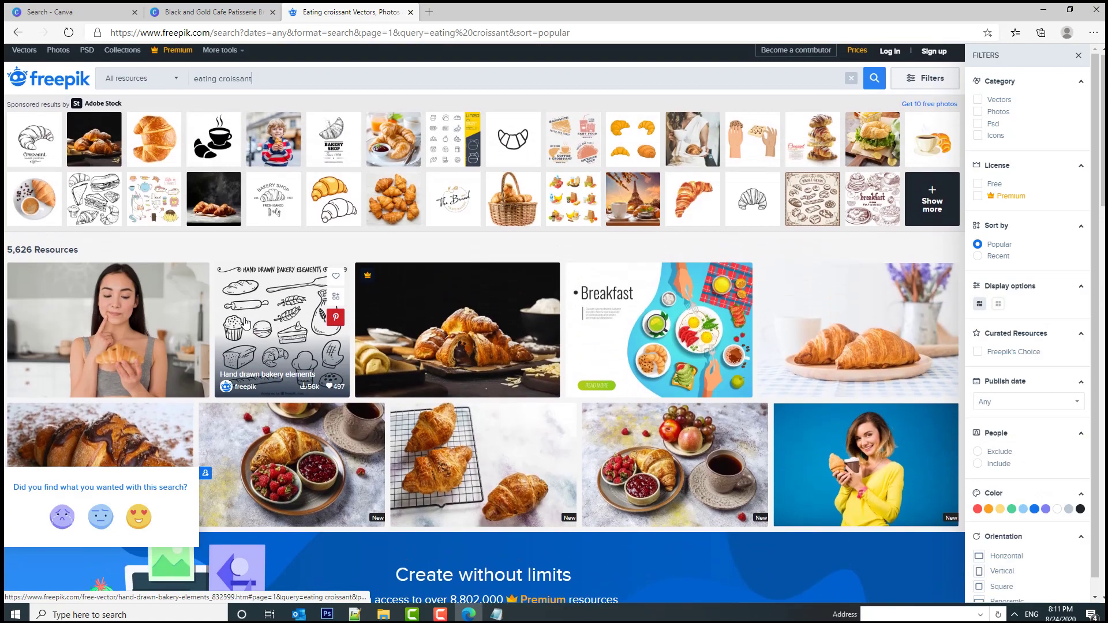
pyautogui.scroll(-3, 106, 166)
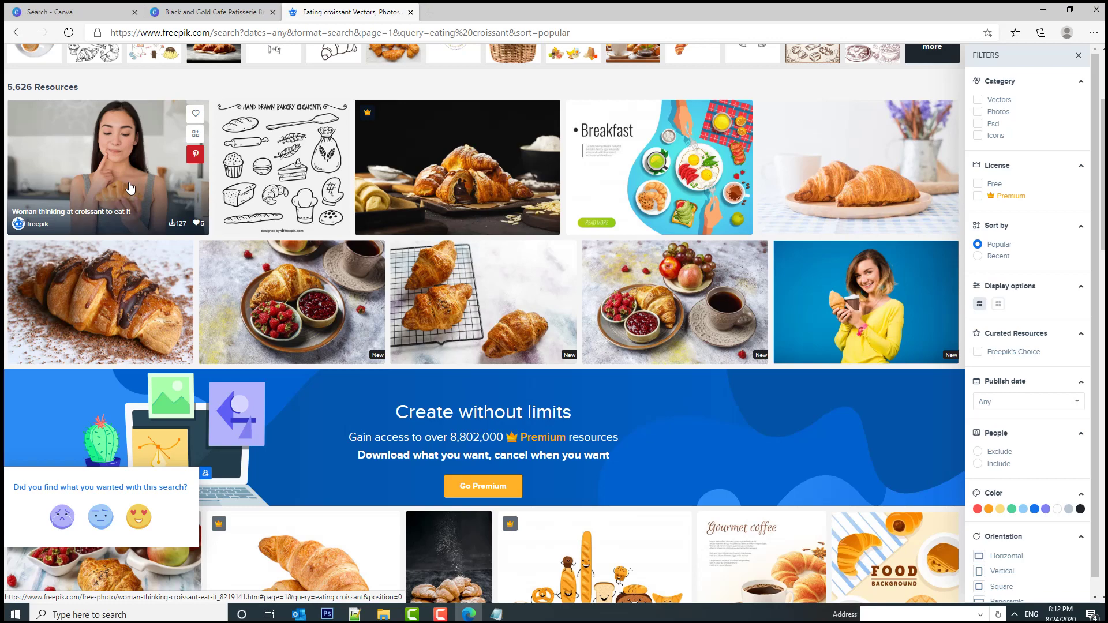
pyautogui.scroll(-5, 129, 186)
pyautogui.scroll(-4, 134, 179)
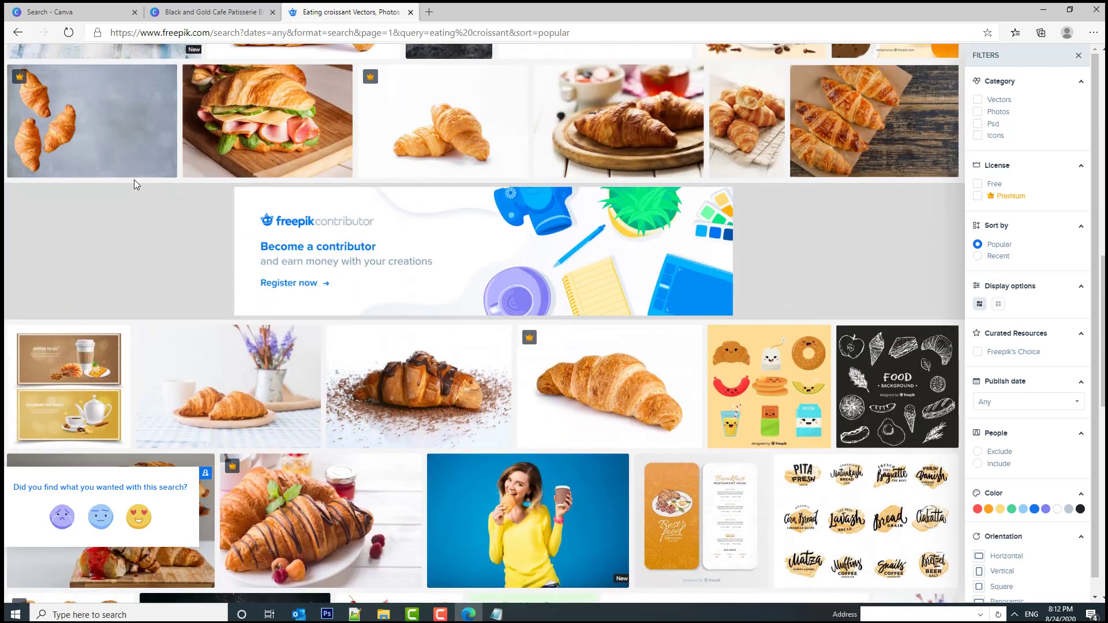
pyautogui.scroll(-3, 133, 179)
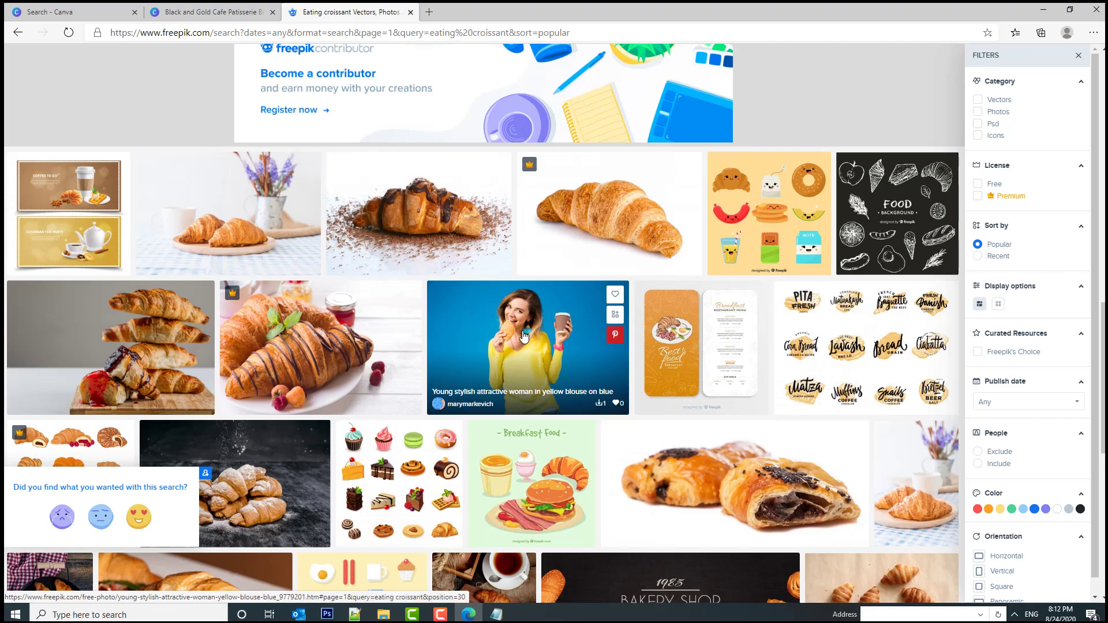
# Step: Free-download the yellow-blouse woman croissant photo and copy its attribution link
pyautogui.click(534, 350)
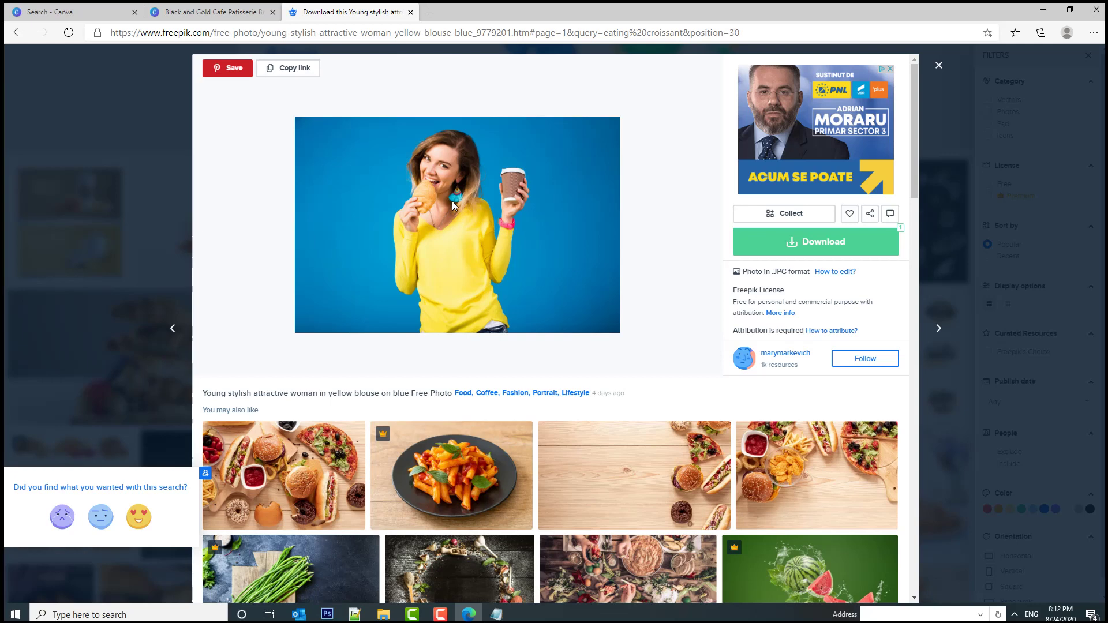
pyautogui.click(791, 243)
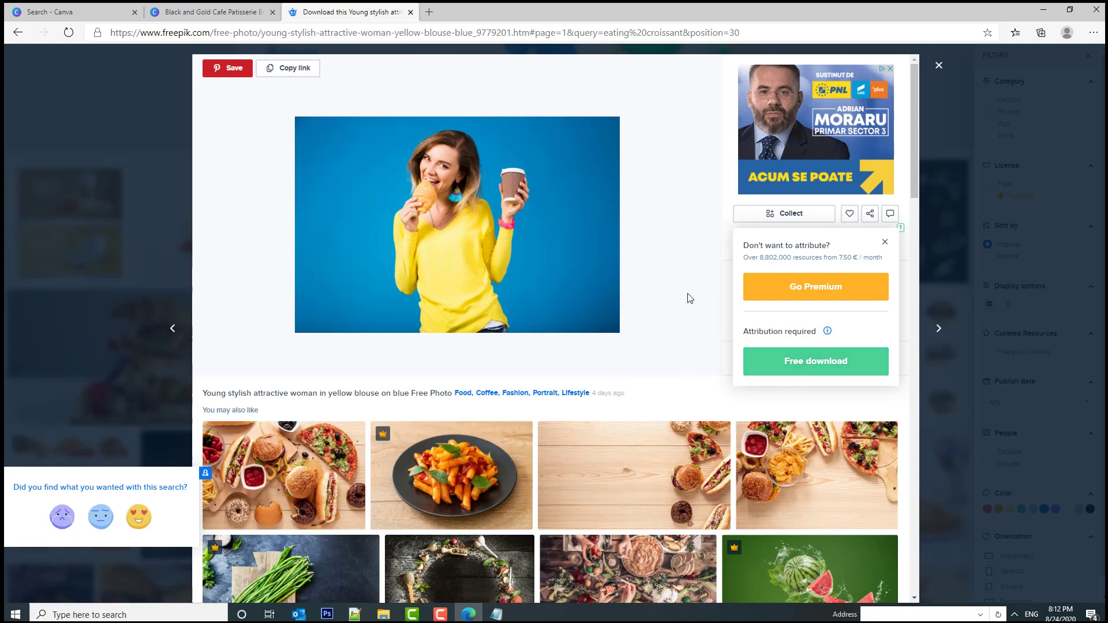
pyautogui.click(811, 365)
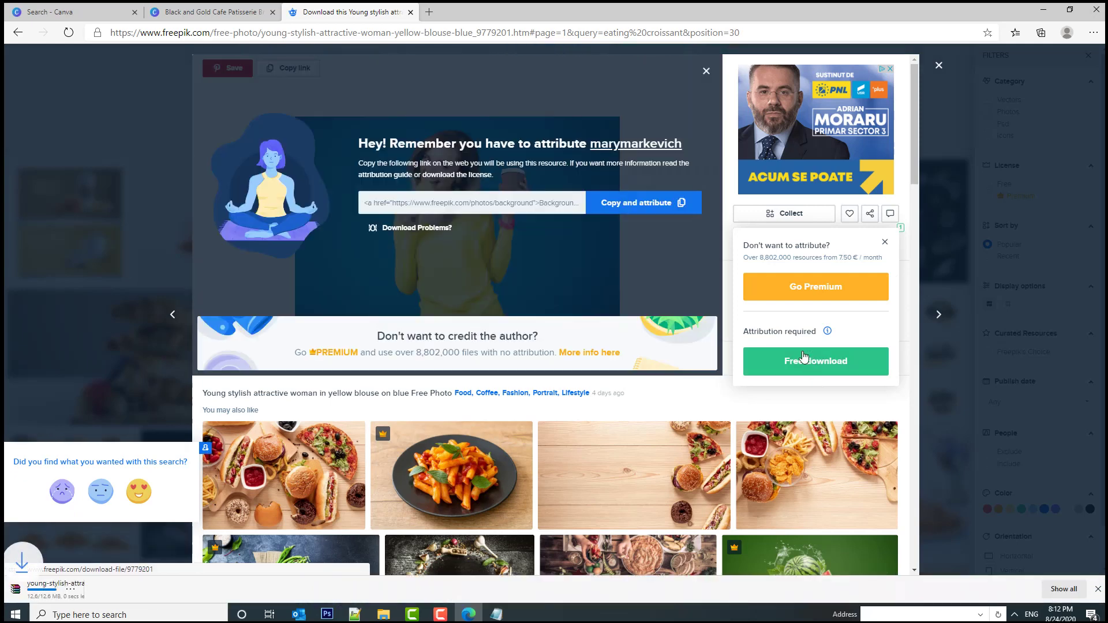
pyautogui.click(639, 214)
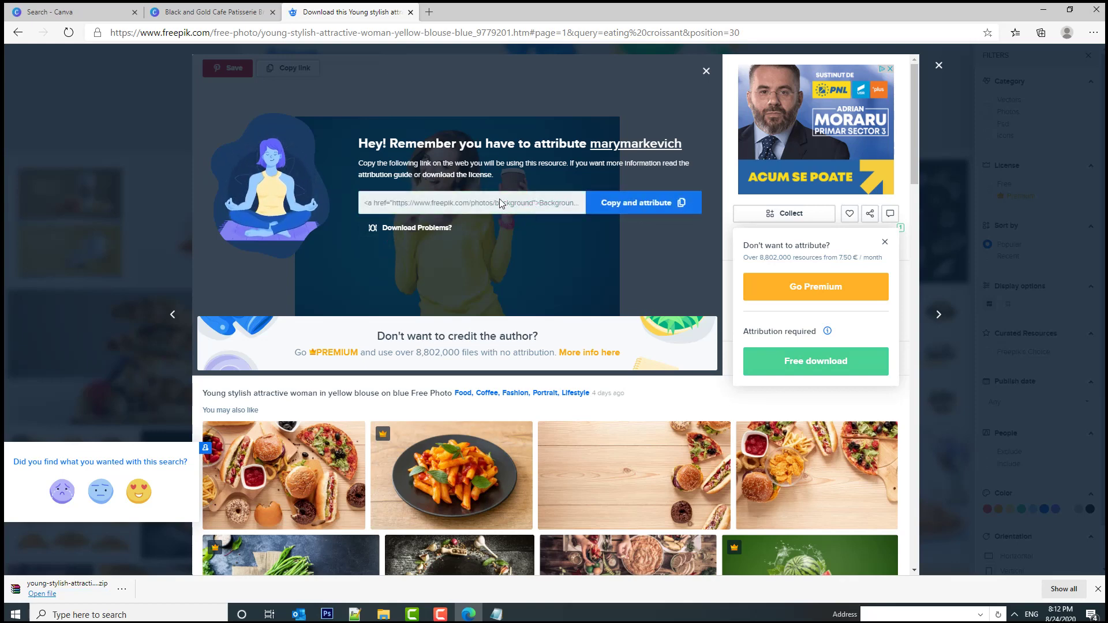
pyautogui.rightClick(16, 613)
# Step: Paste the copied Freepik attribution line into a new Notepad note
pyautogui.click(58, 557)
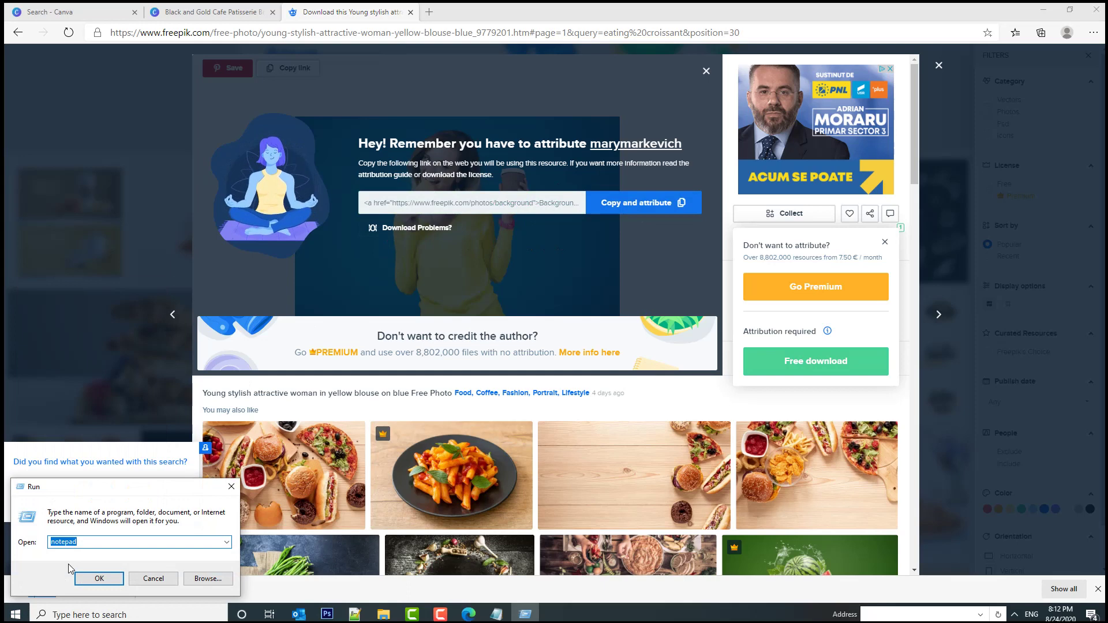
pyautogui.press('Escape')
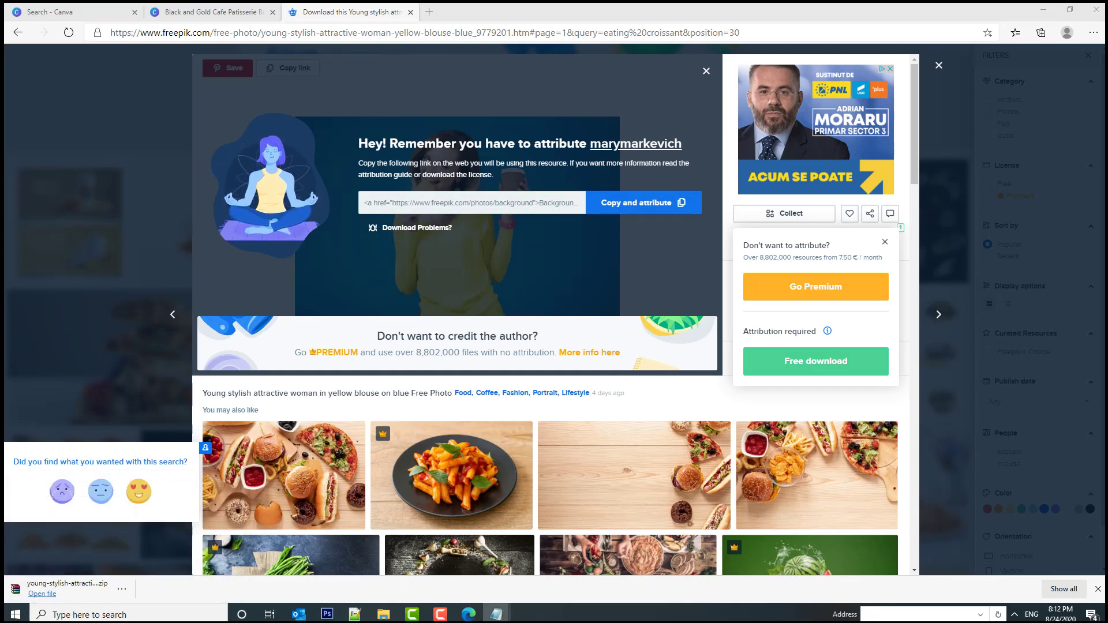
pyautogui.write("<a href='https://www.freepik.com/photos/background'>Background photo created by marymarkevich - www.freepik.com</a>")
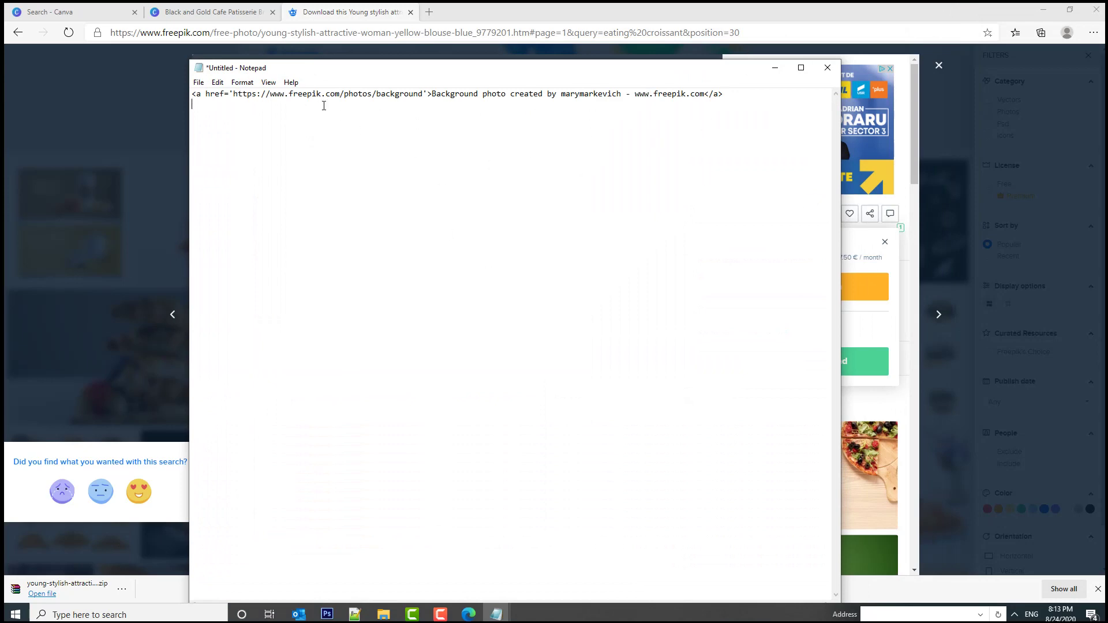
pyautogui.moveTo(437, 94); pyautogui.dragTo(555, 103)
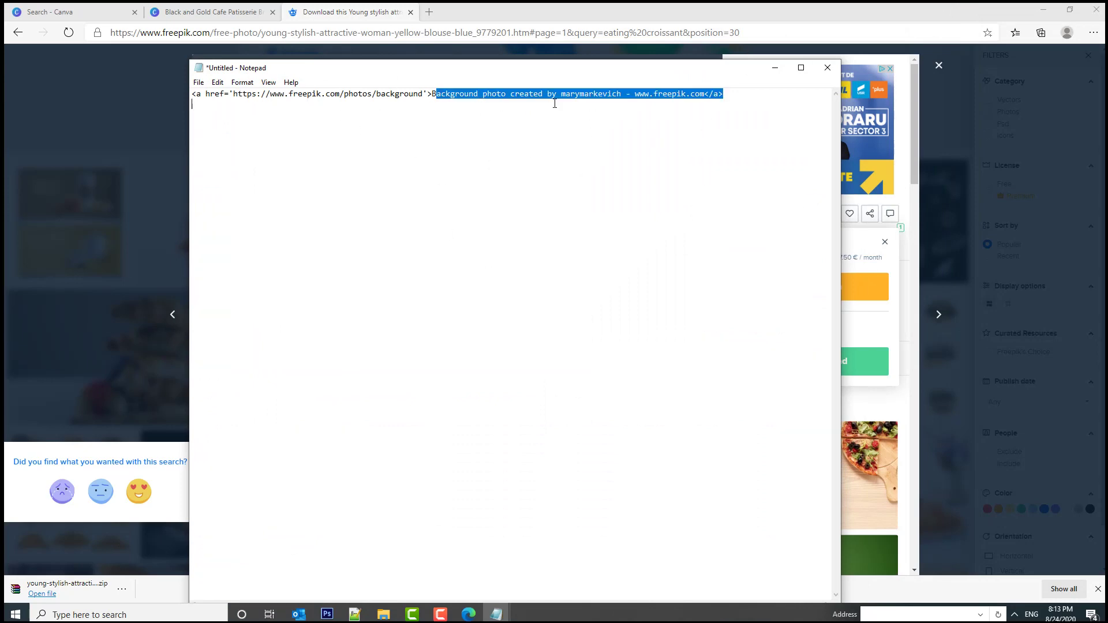
pyautogui.click(591, 104)
# Step: Save the attribution as a credit text file and reveal the downloaded zip in its folder
pyautogui.click(198, 83)
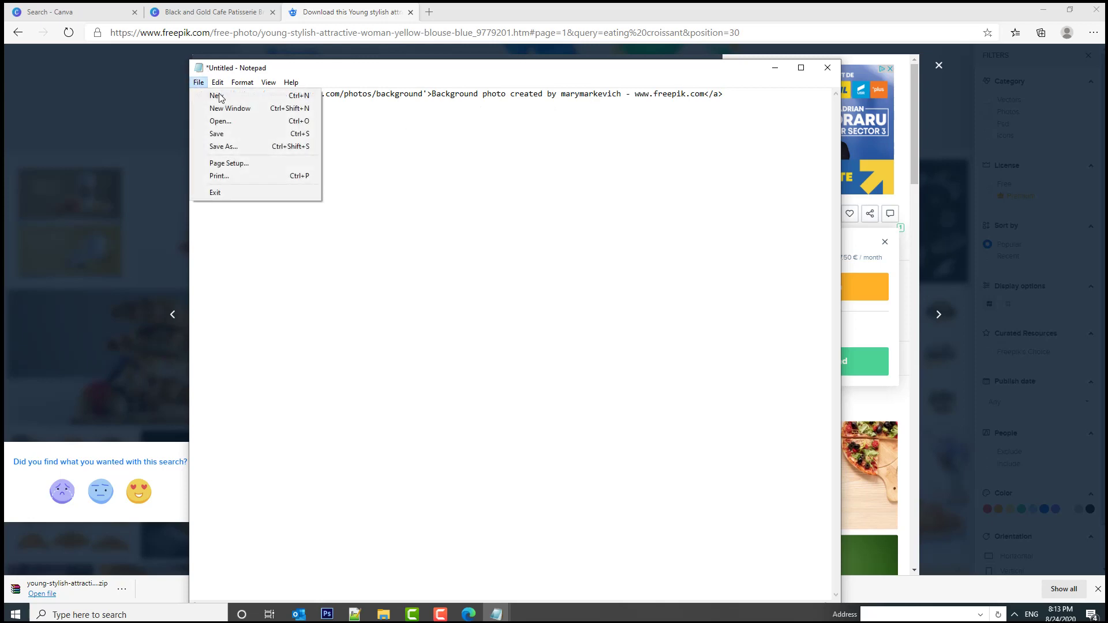
pyautogui.click(224, 145)
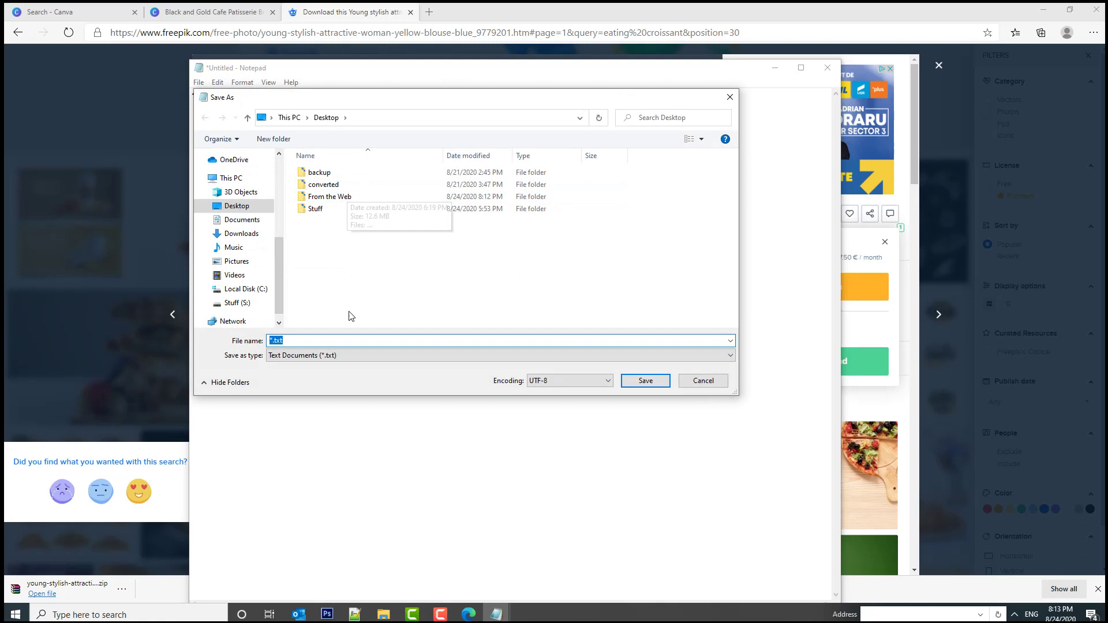
pyautogui.write('give credit to Maria')
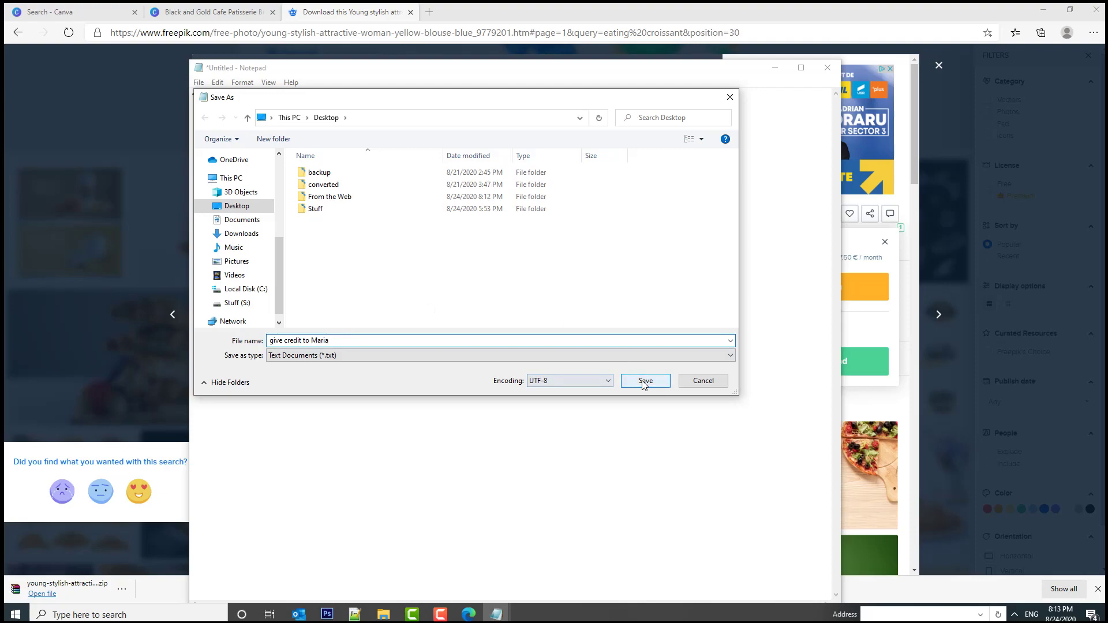
pyautogui.click(645, 381)
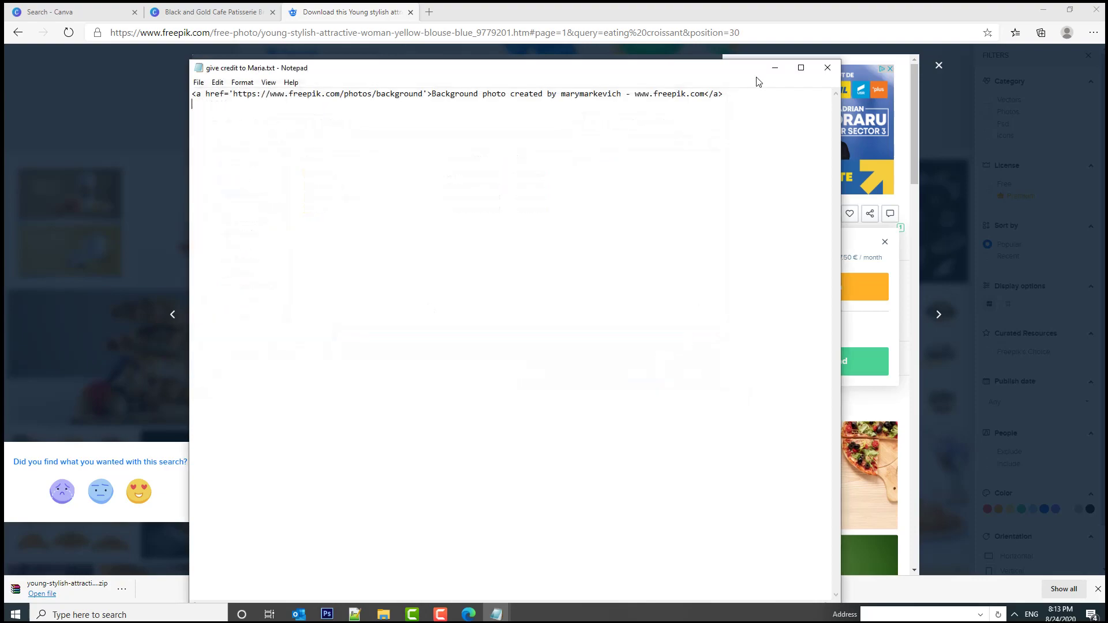
pyautogui.click(825, 81)
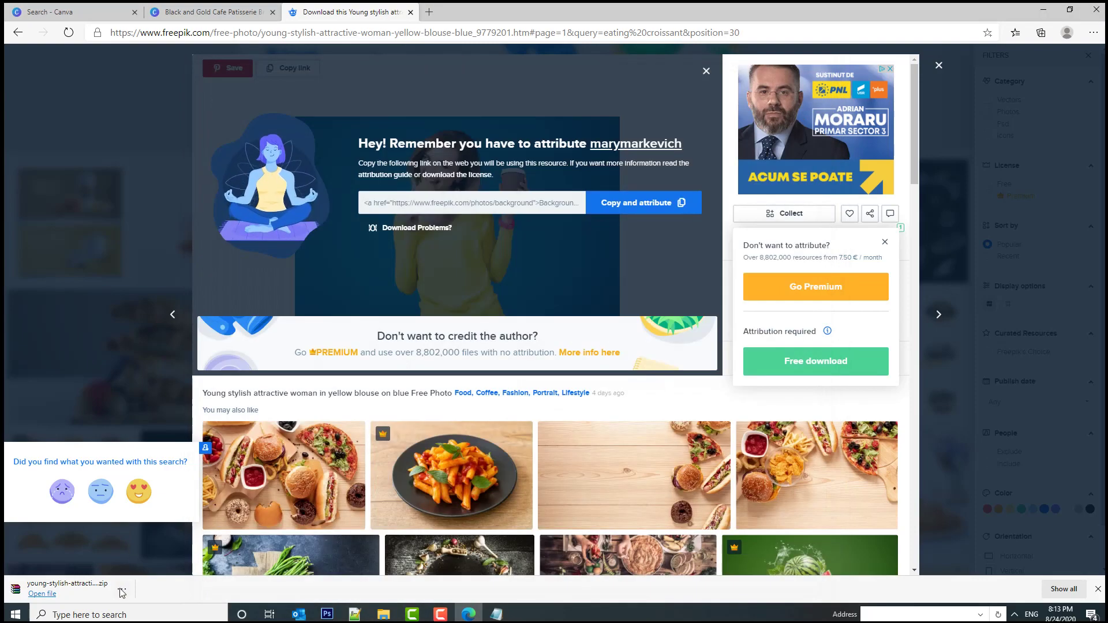
pyautogui.click(122, 589)
pyautogui.click(166, 527)
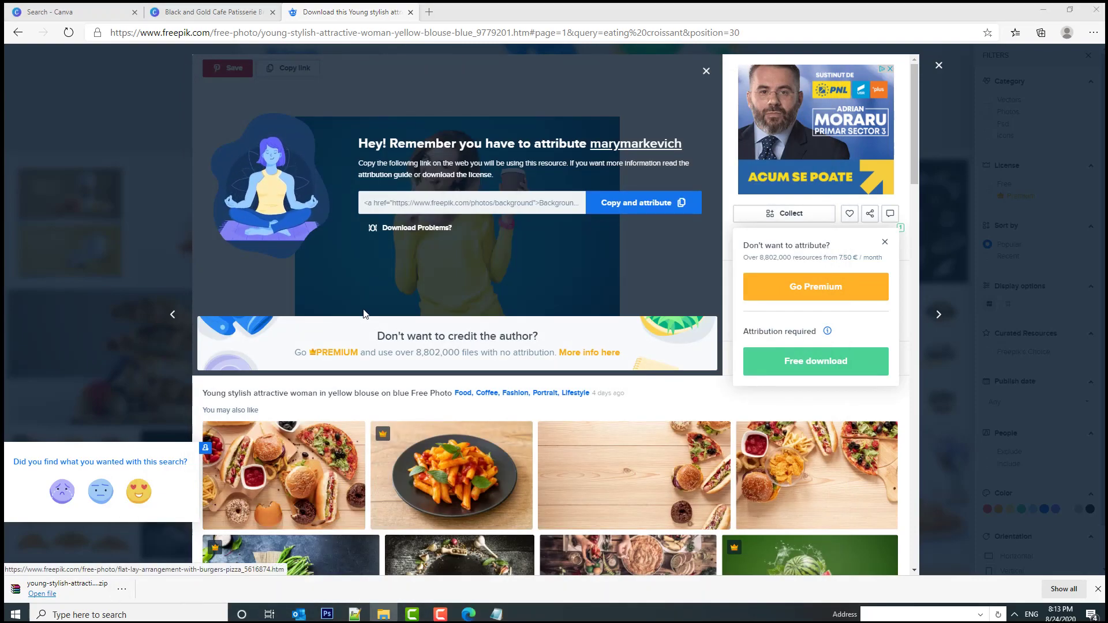
# Step: Extract the Freepik zip, preview 1847.jpg, then switch back to the Canva menu tab
pyautogui.rightClick(385, 156)
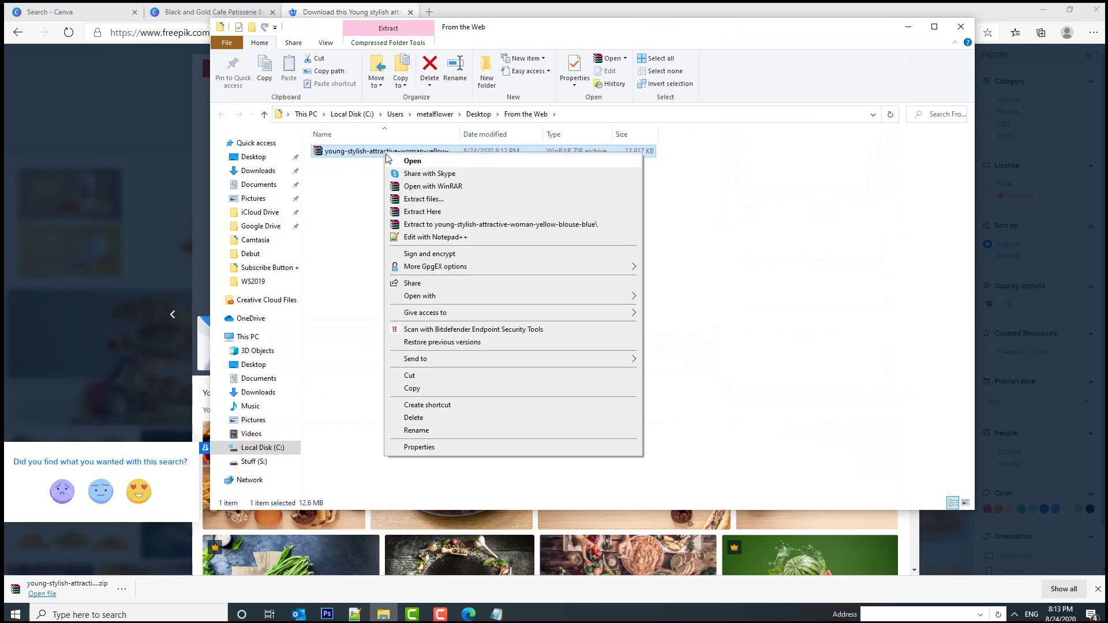
pyautogui.click(459, 225)
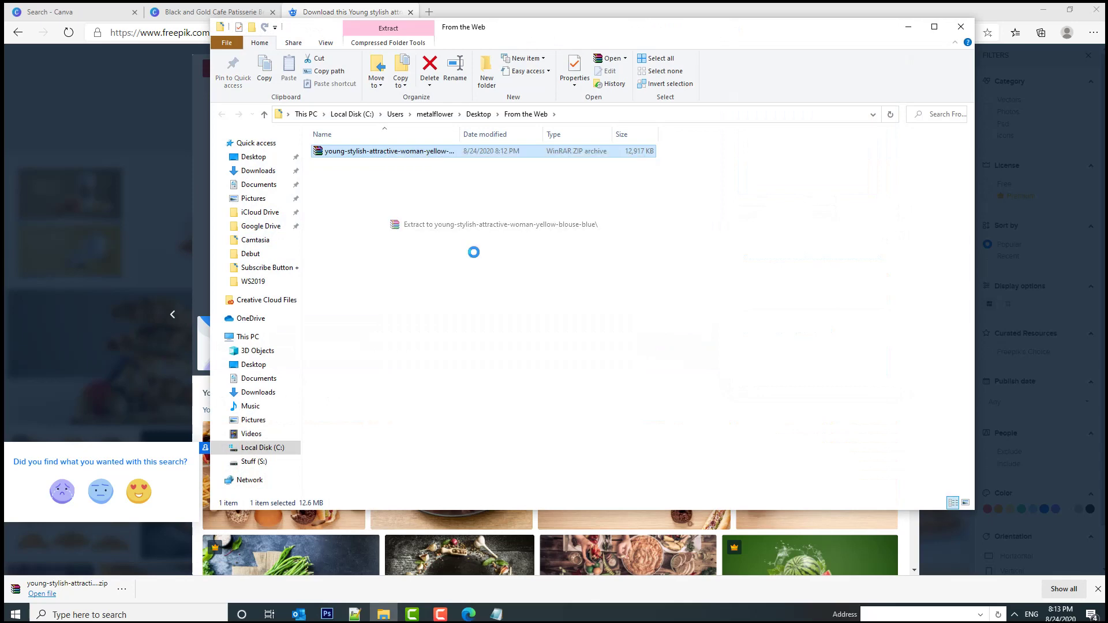
pyautogui.doubleClick(398, 151)
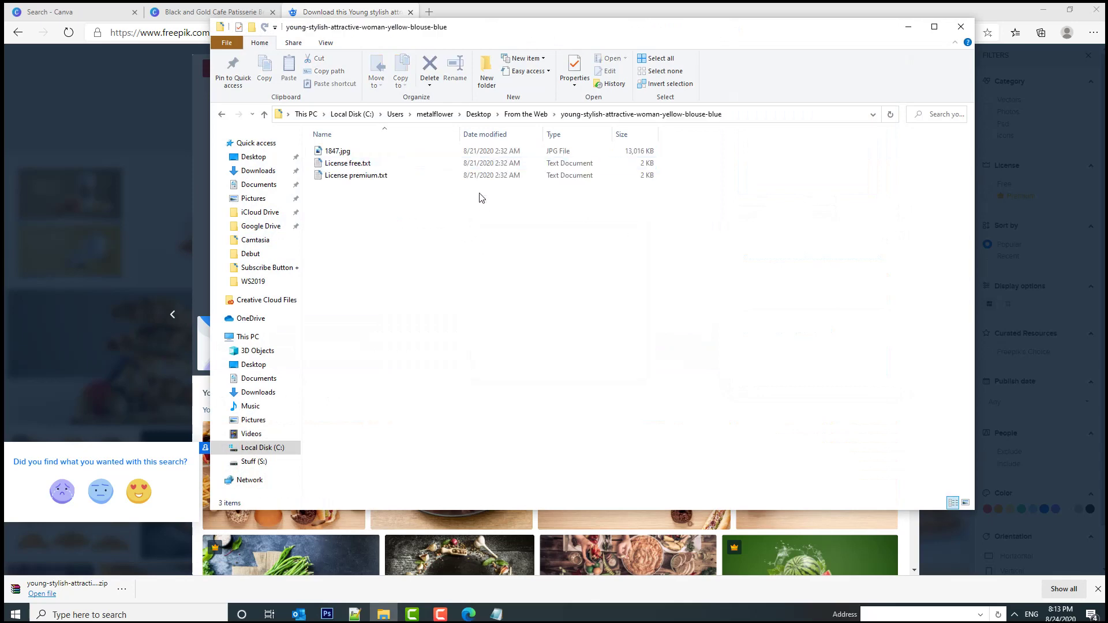
pyautogui.doubleClick(337, 151)
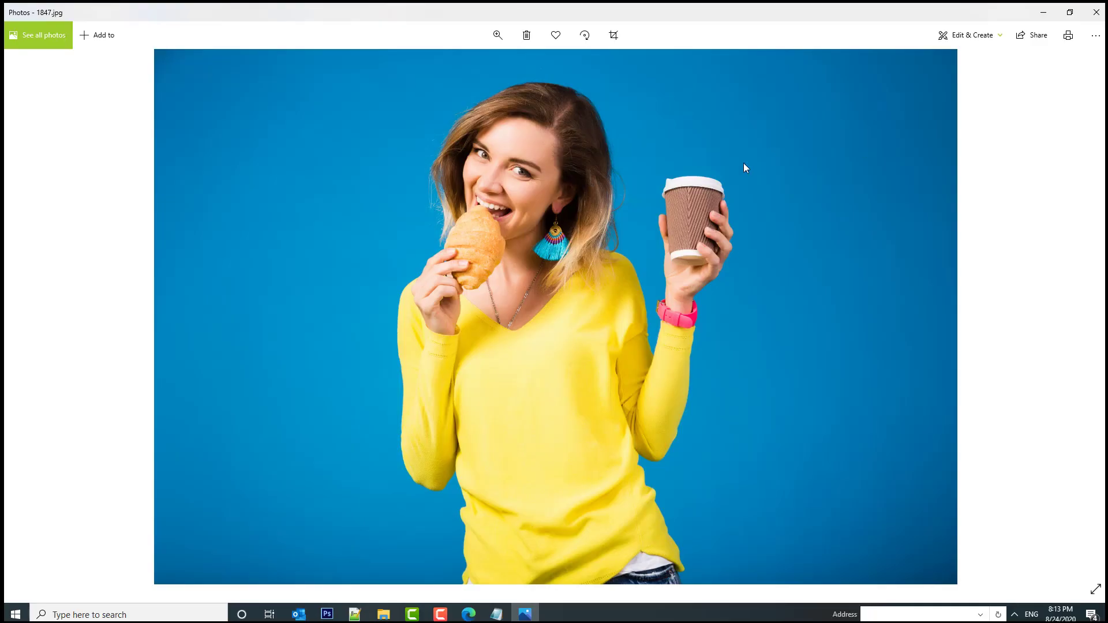
pyautogui.click(1095, 13)
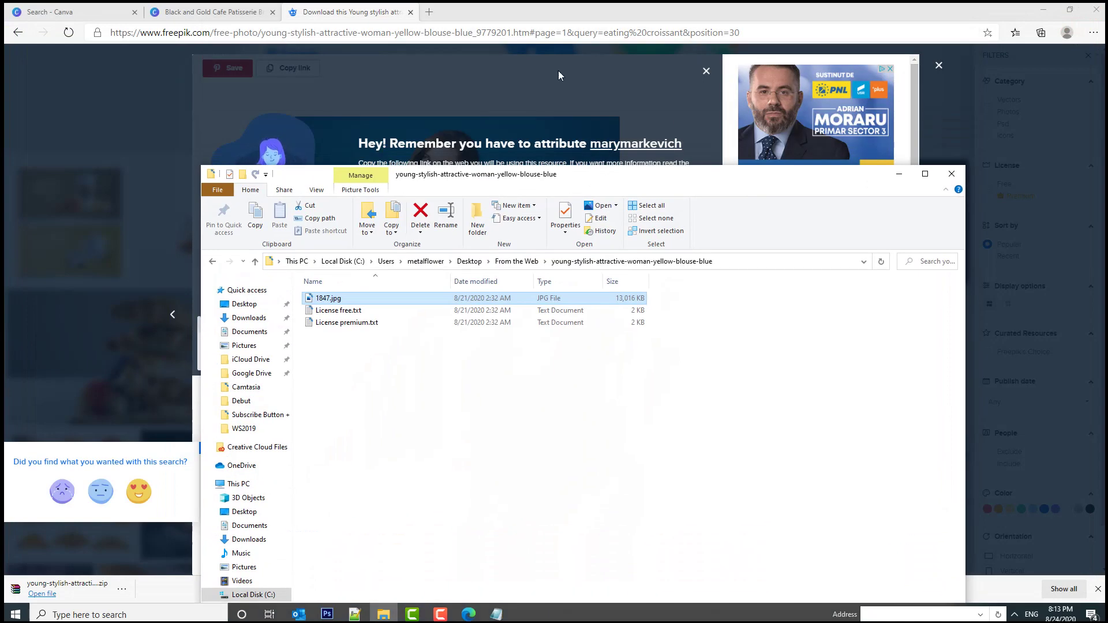
pyautogui.click(677, 117)
pyautogui.click(183, 13)
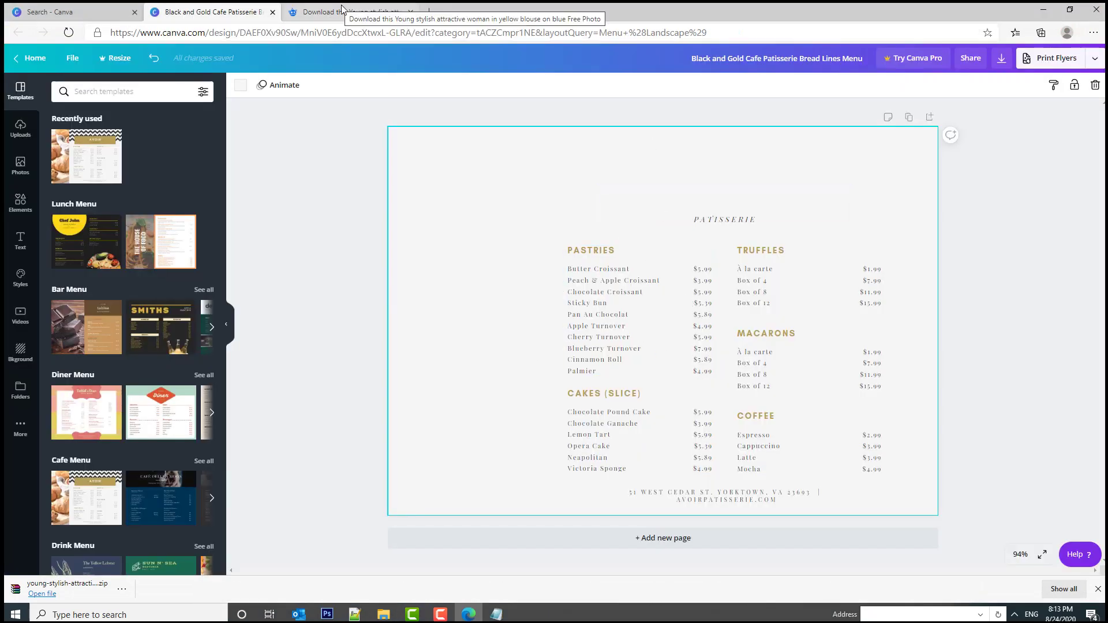
# Step: Place the folder window beside Canva and drag 1847.jpg into the Uploads panel
pyautogui.click(383, 613)
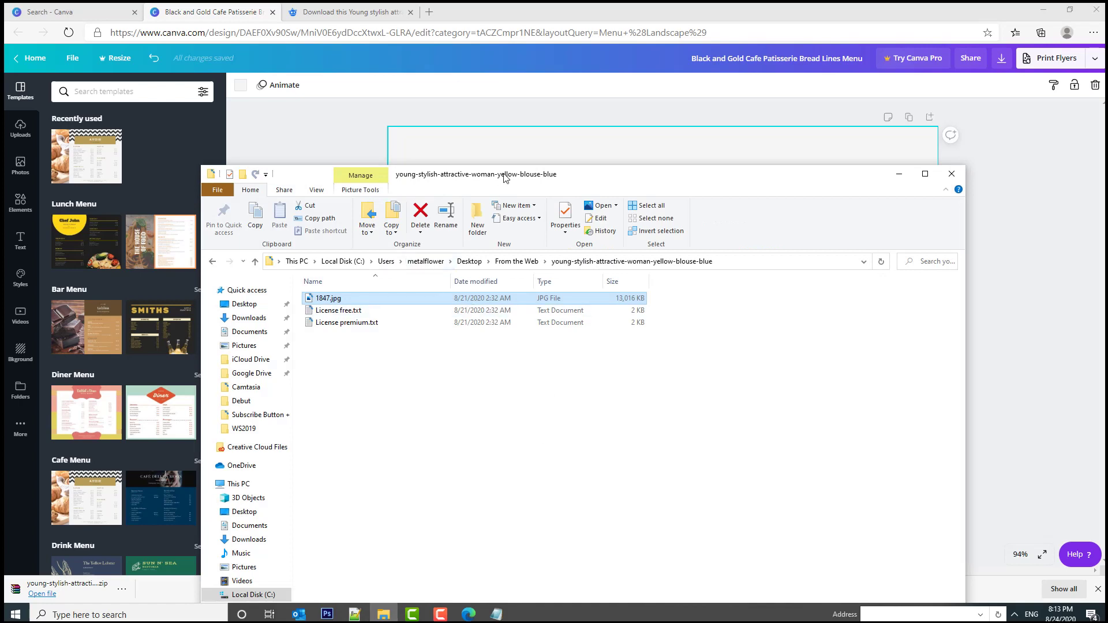
pyautogui.moveTo(505, 167); pyautogui.dragTo(655, 126)
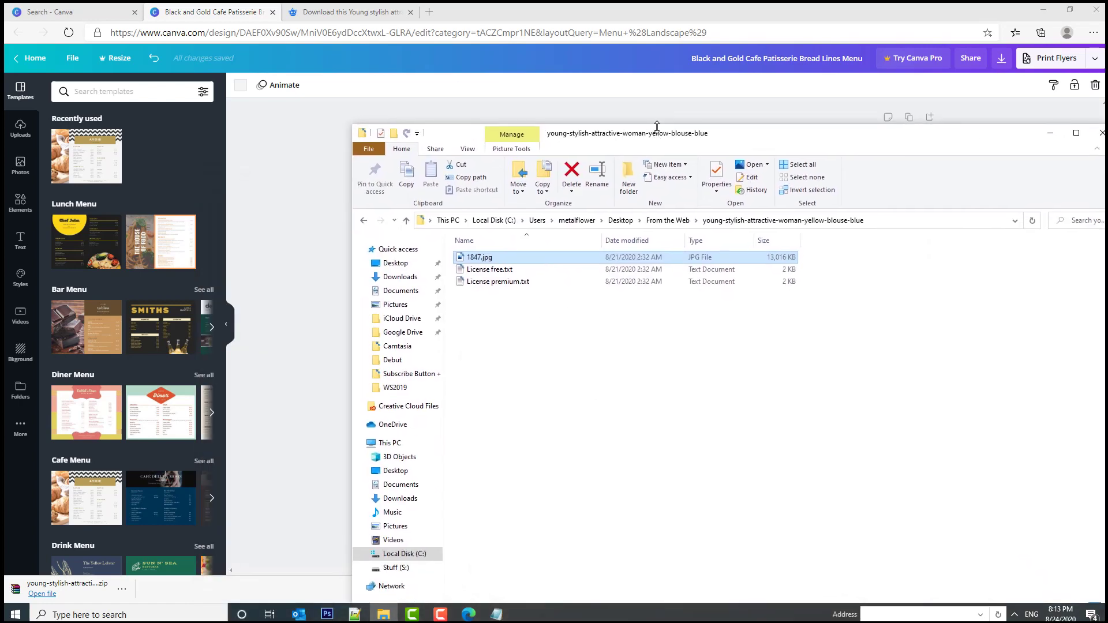
pyautogui.moveTo(656, 131); pyautogui.dragTo(596, 128)
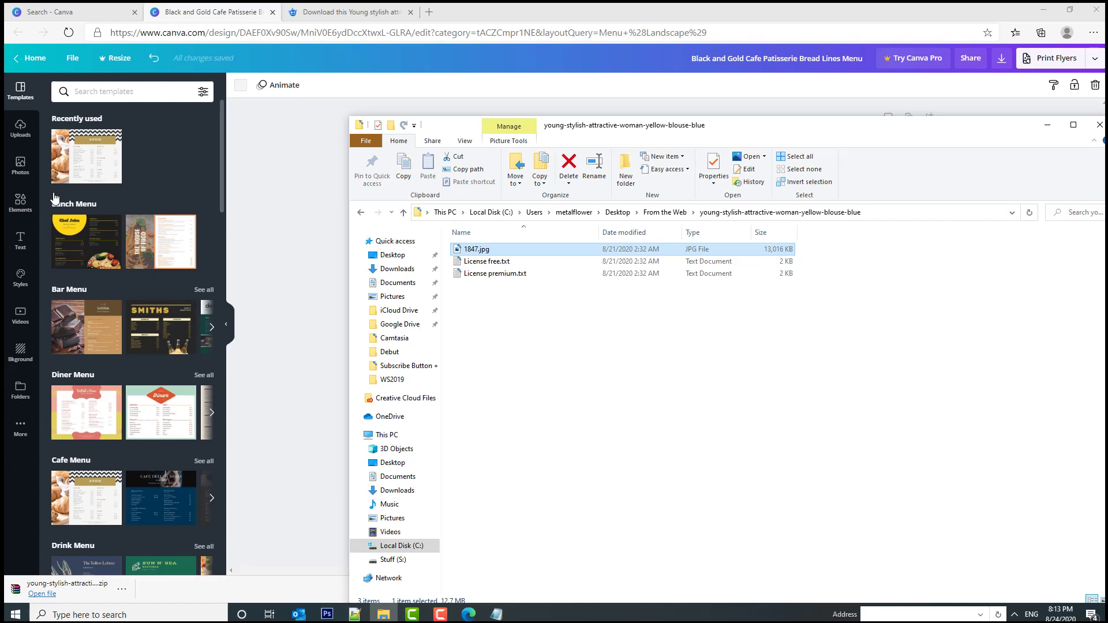
pyautogui.click(20, 128)
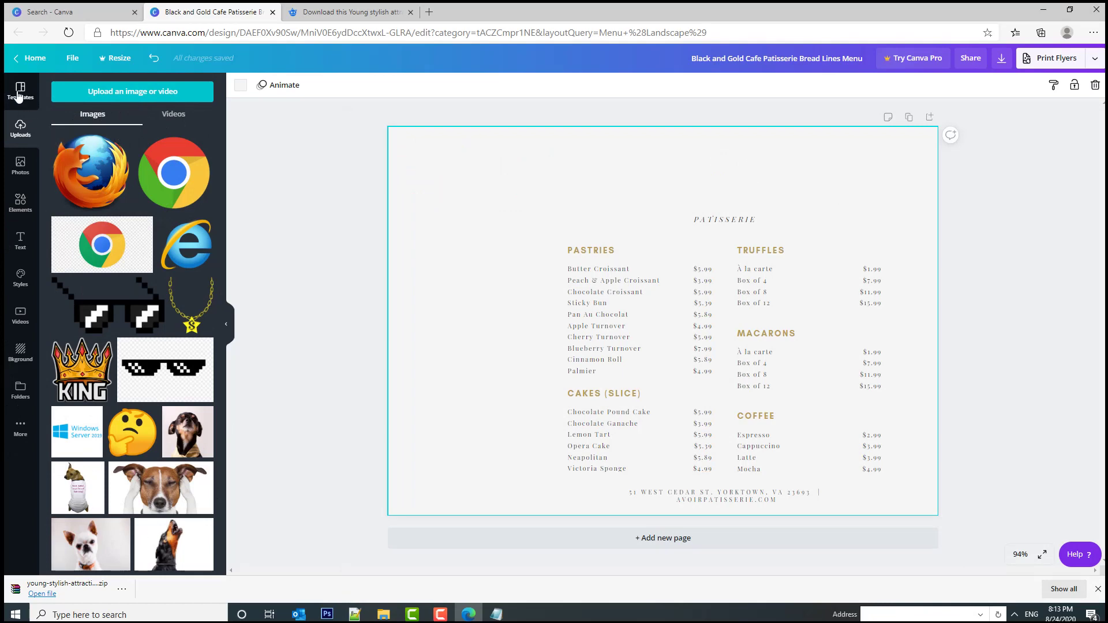
pyautogui.click(36, 58)
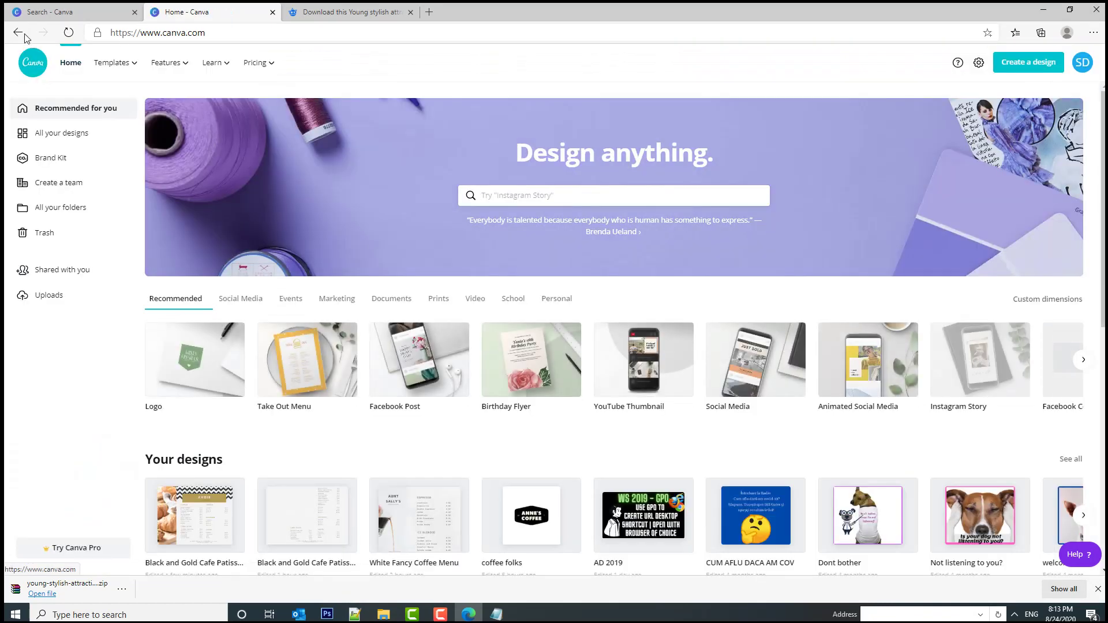
pyautogui.click(18, 32)
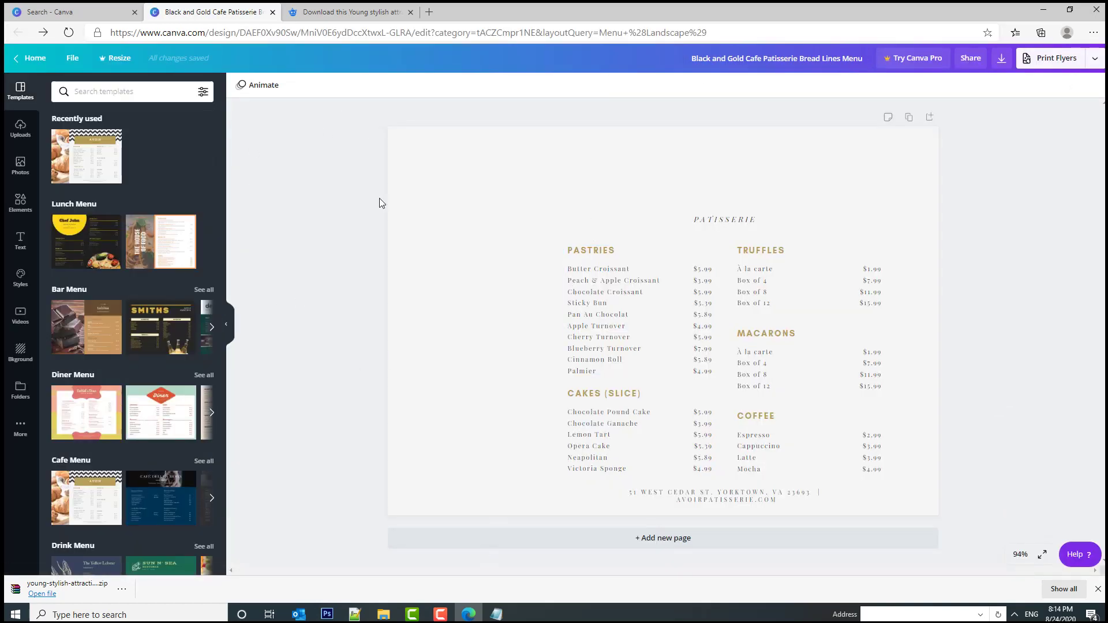
pyautogui.click(383, 613)
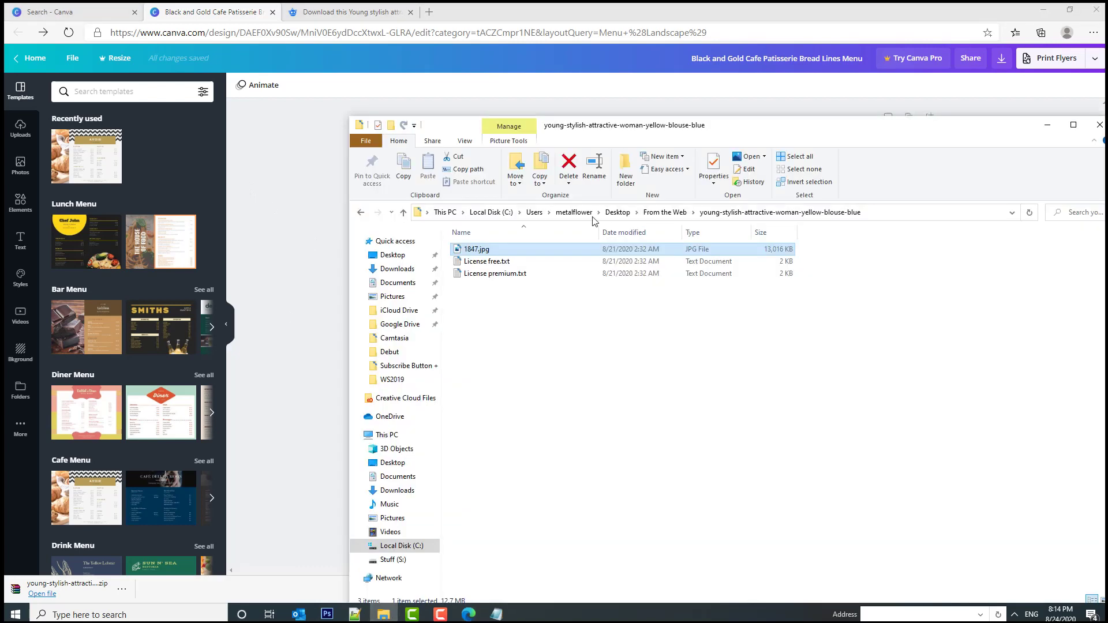
pyautogui.moveTo(482, 253); pyautogui.dragTo(129, 193)
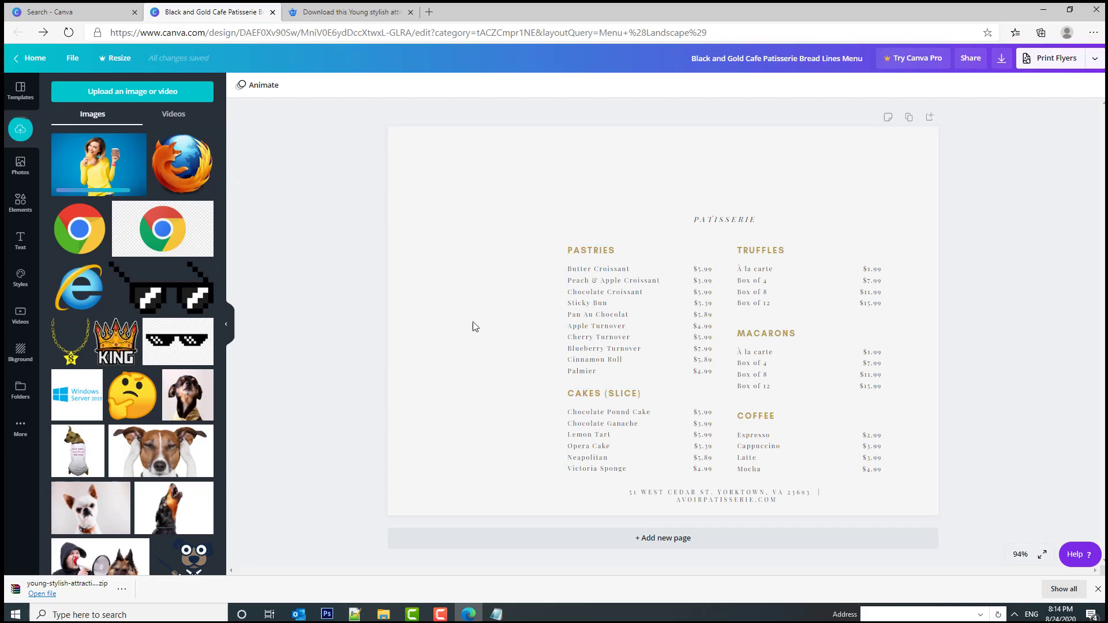
# Step: Add the uploaded woman photo to the page and enlarge it to cover the whole menu
pyautogui.click(457, 260)
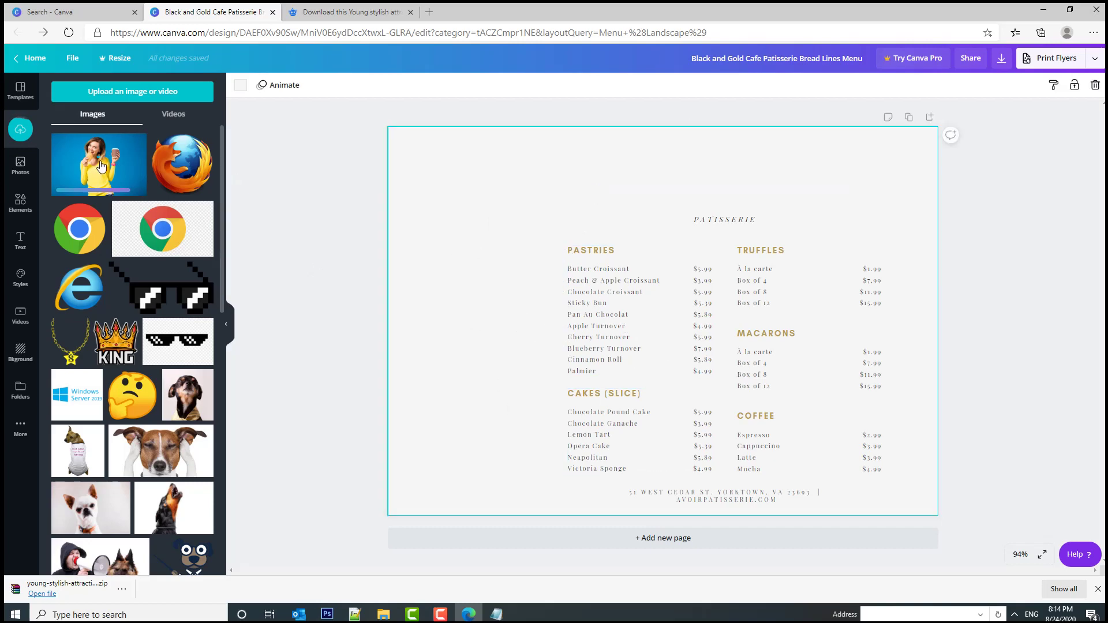
pyautogui.click(99, 166)
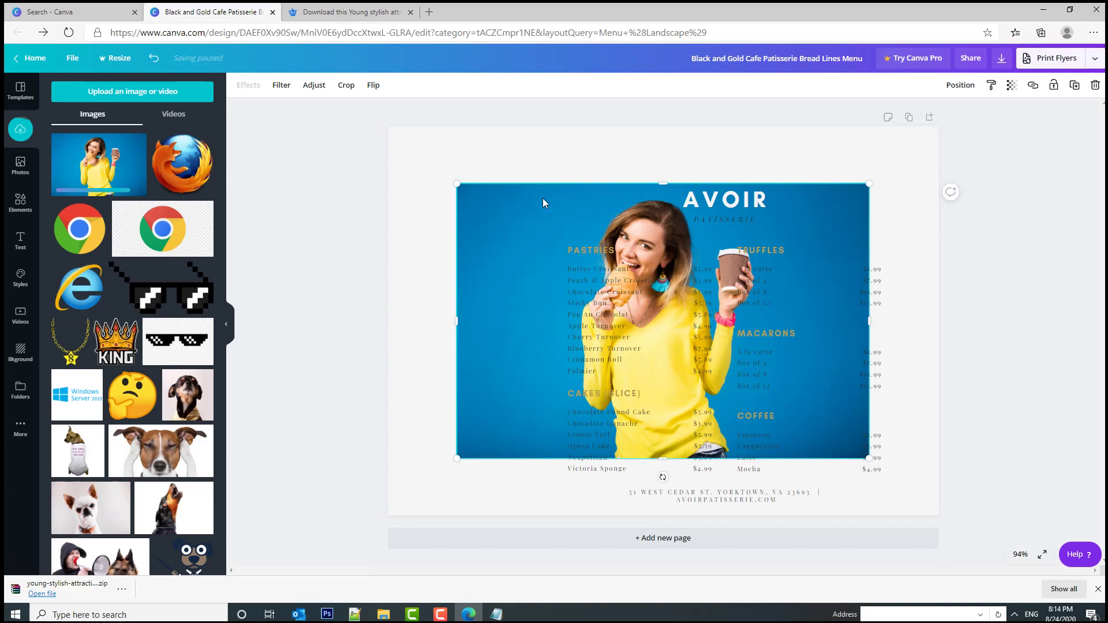
pyautogui.moveTo(542, 199); pyautogui.dragTo(471, 209)
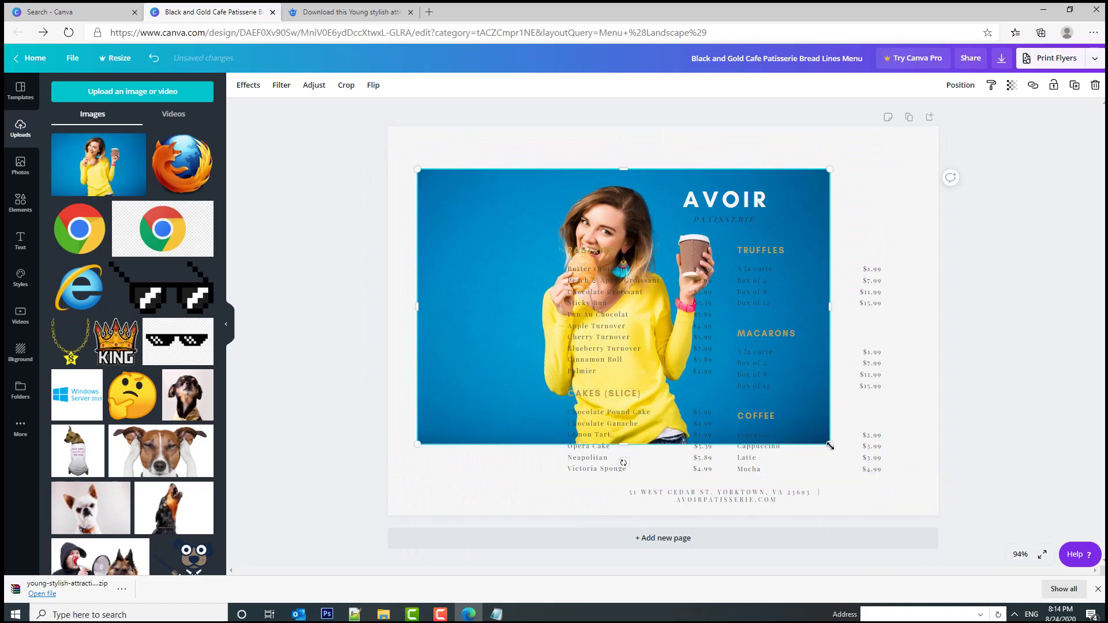
pyautogui.moveTo(830, 445); pyautogui.dragTo(945, 514)
pyautogui.moveTo(419, 171); pyautogui.dragTo(391, 149)
pyautogui.moveTo(663, 151); pyautogui.dragTo(662, 128)
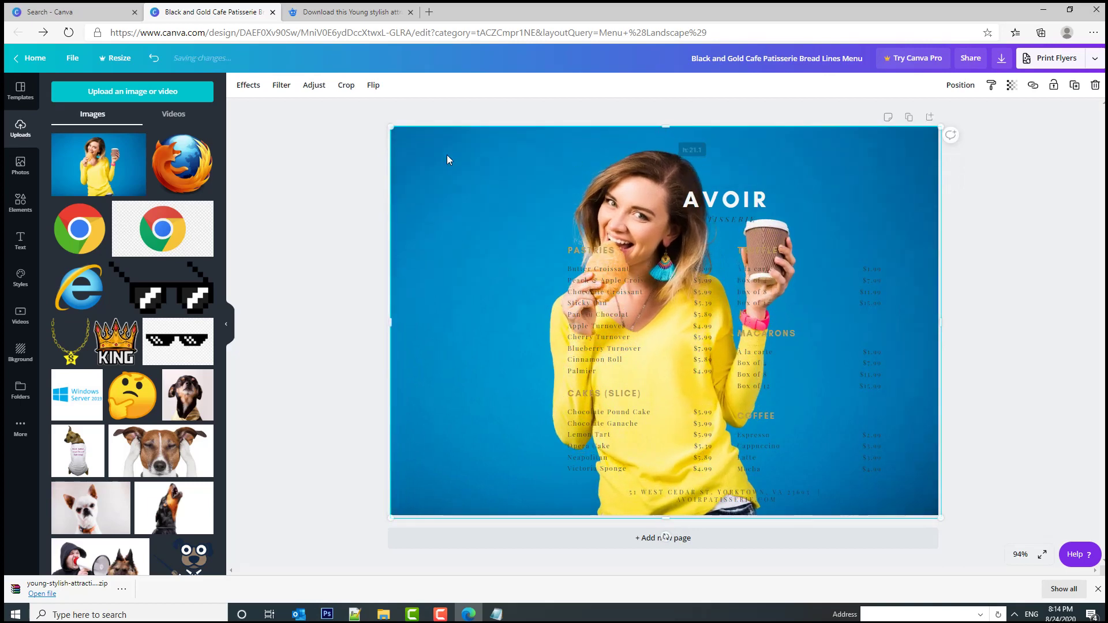
pyautogui.moveTo(389, 125); pyautogui.dragTo(388, 124)
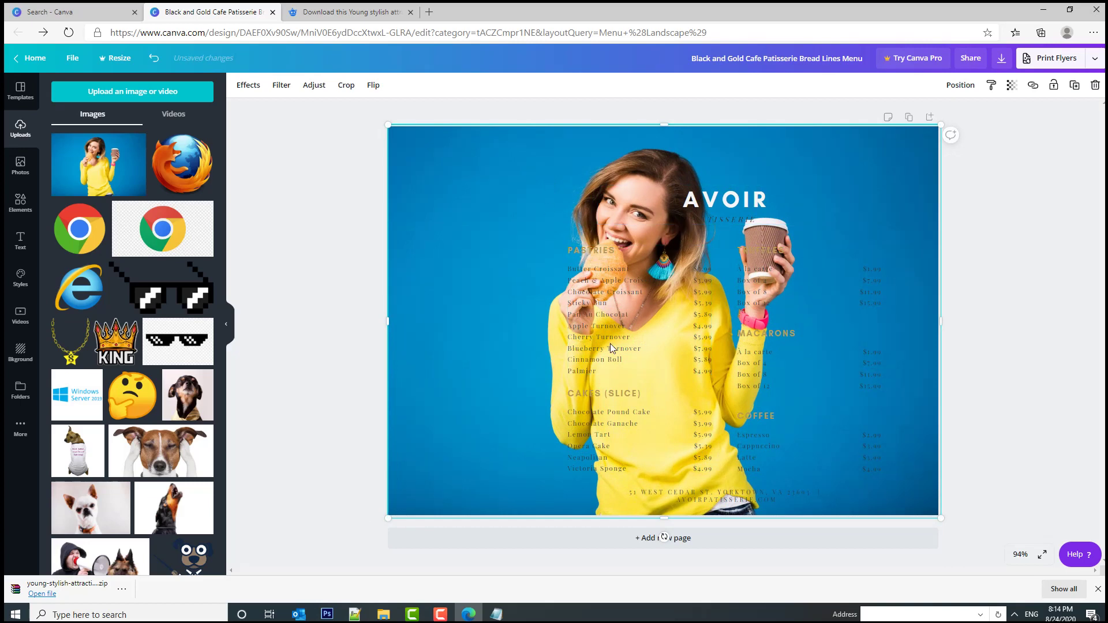
pyautogui.moveTo(392, 524); pyautogui.dragTo(272, 558)
pyautogui.moveTo(260, 132); pyautogui.dragTo(241, 95)
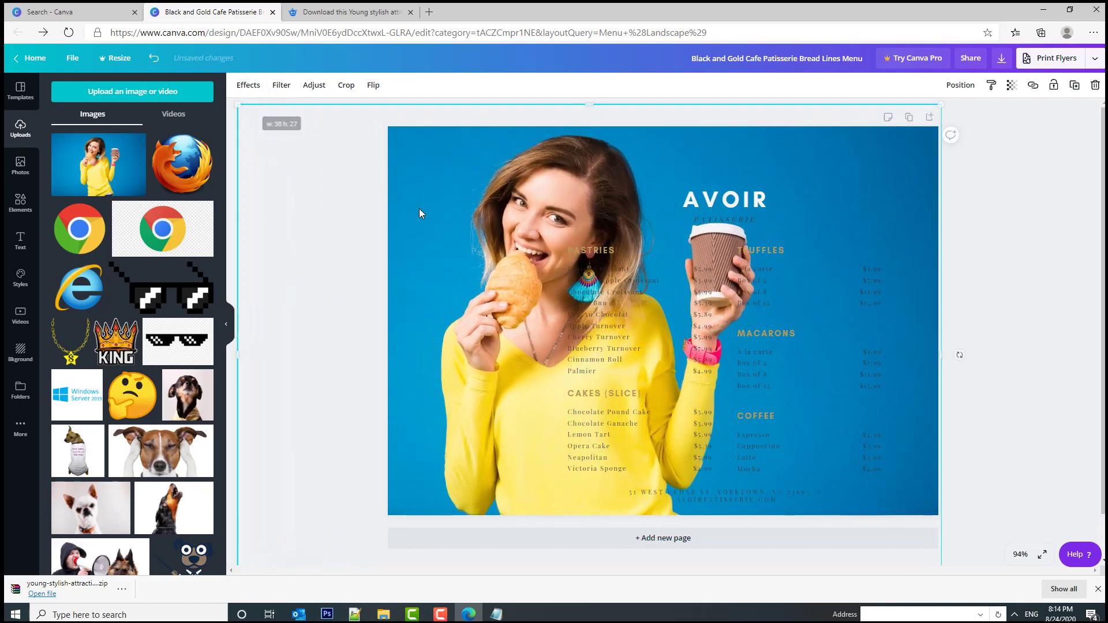
pyautogui.moveTo(494, 270); pyautogui.dragTo(452, 272)
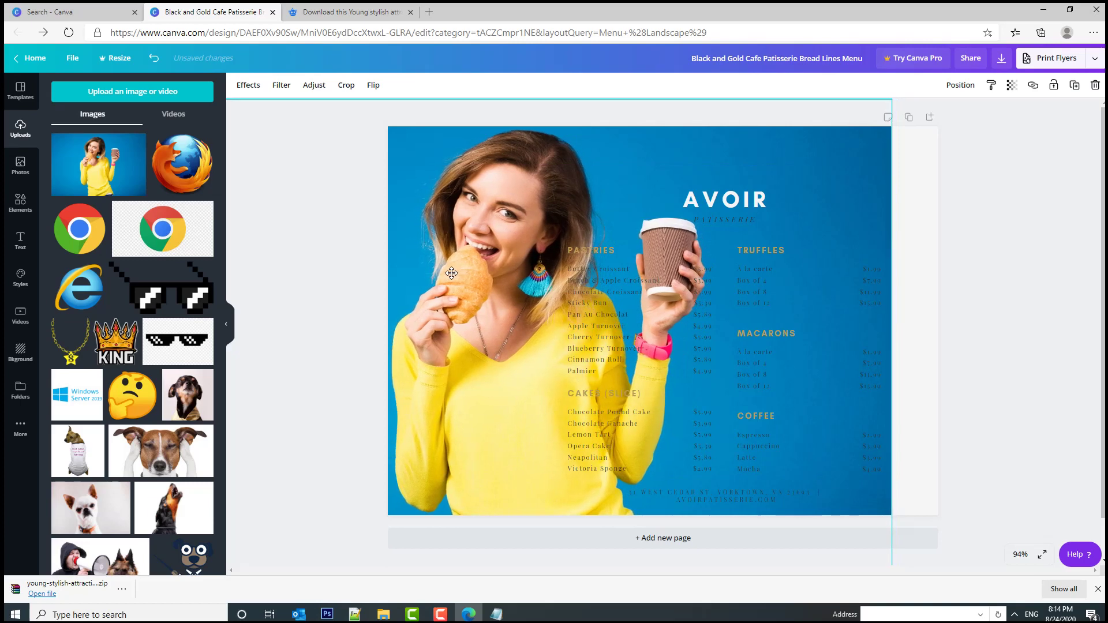
# Step: Nudge the background photo and move the AVOIR title and Pastries section higher
pyautogui.click(819, 215)
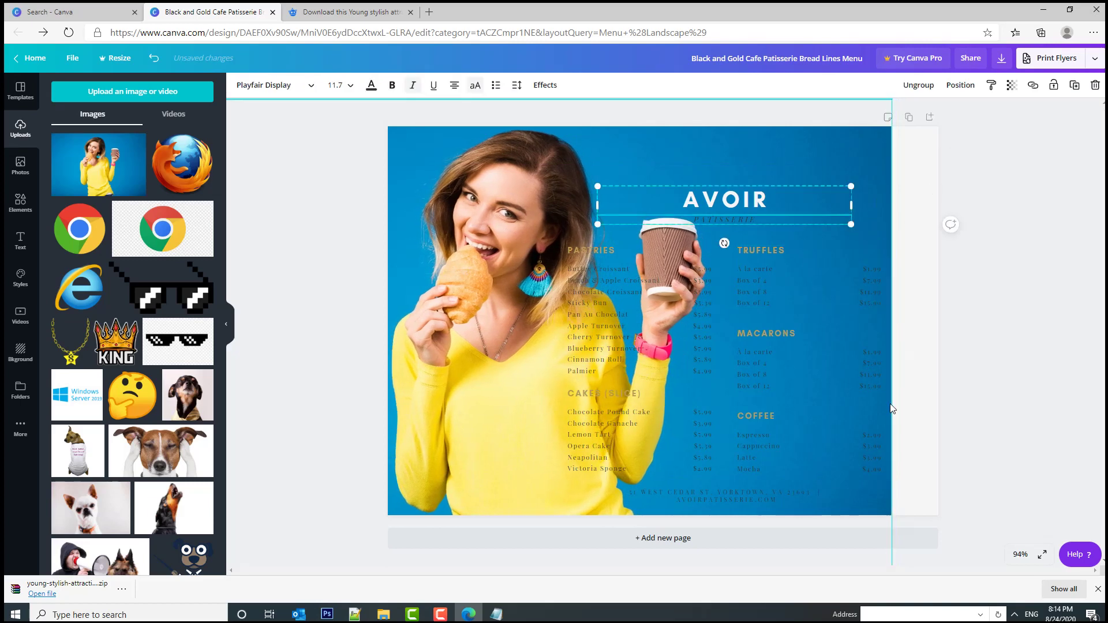
pyautogui.click(600, 211)
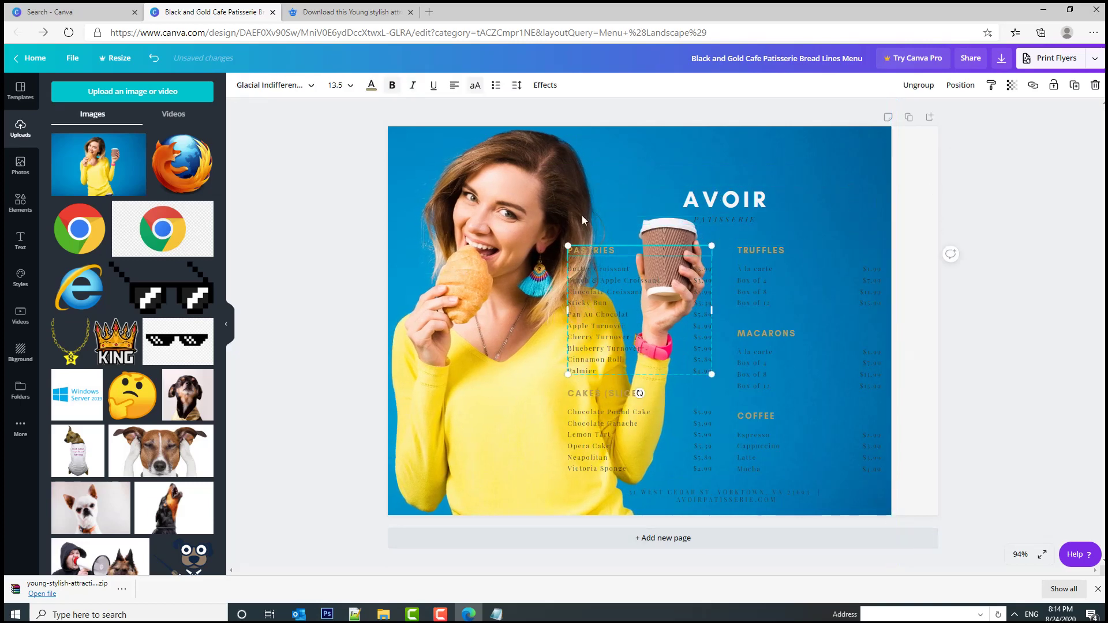
pyautogui.click(530, 167)
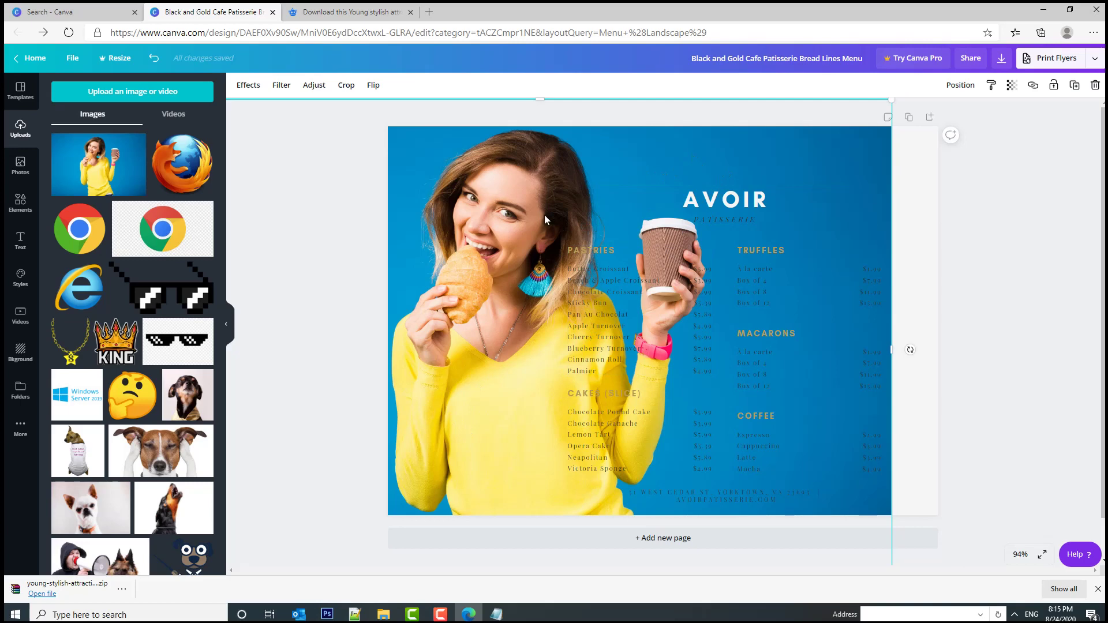
pyautogui.moveTo(516, 211); pyautogui.dragTo(519, 209)
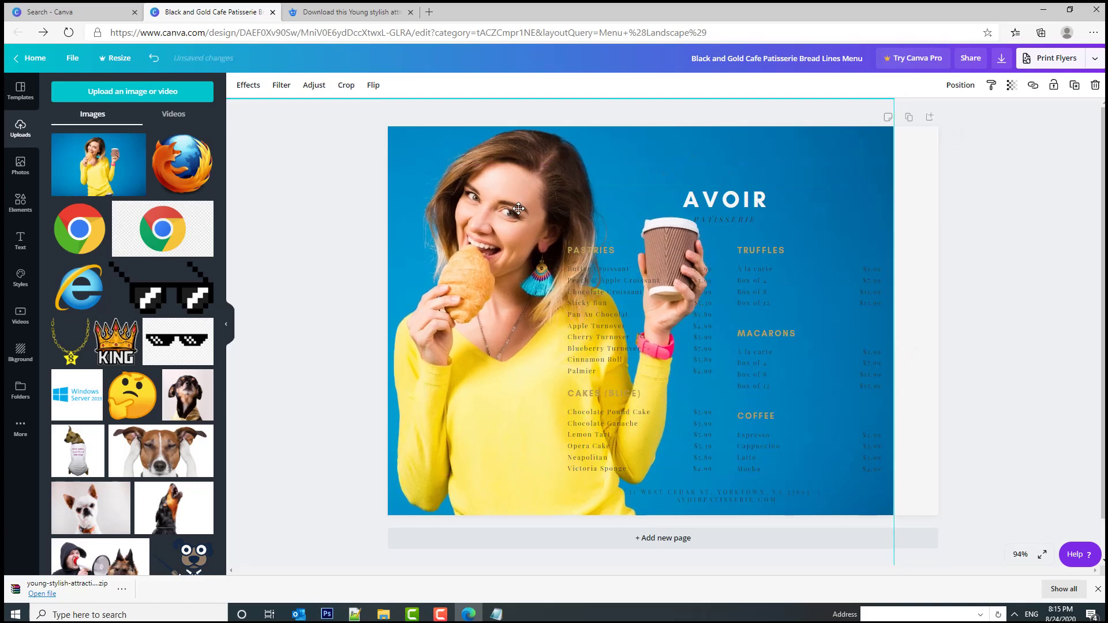
pyautogui.moveTo(715, 199); pyautogui.dragTo(773, 170)
pyautogui.click(606, 272)
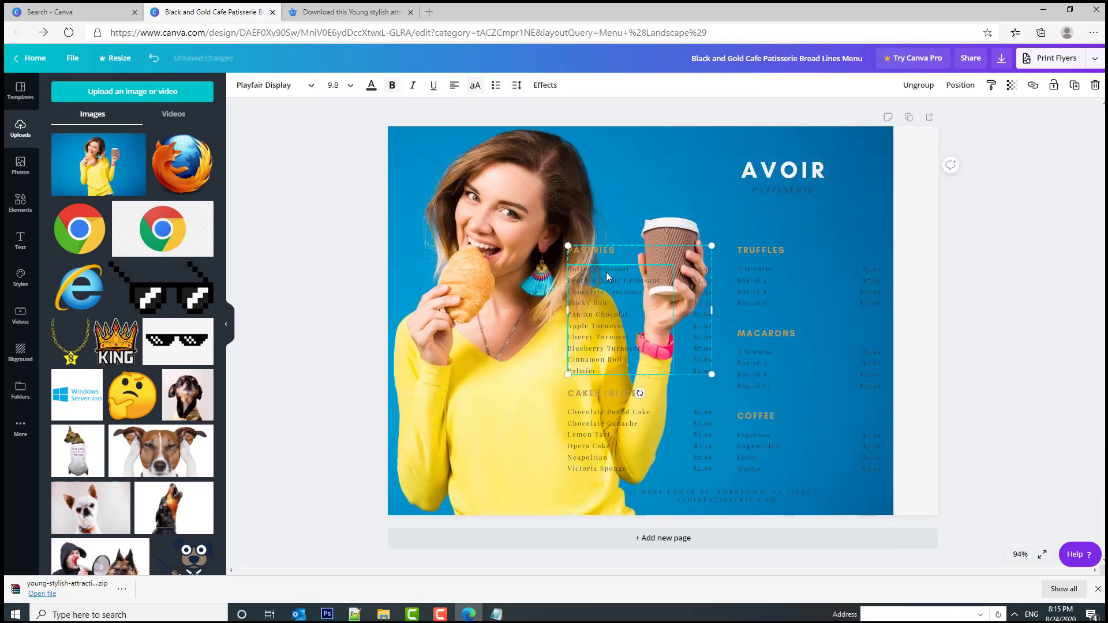
pyautogui.moveTo(605, 272)
pyautogui.mouseDown()
pyautogui.moveTo(629, 238)
pyautogui.moveTo(626, 277)
pyautogui.moveTo(846, 287)
pyautogui.moveTo(803, 479)
pyautogui.moveTo(816, 408)
pyautogui.moveTo(762, 288)
pyautogui.moveTo(613, 271)
pyautogui.mouseUp()
# Step: Delete the AVOIR heading and the PATISSERIE subtitle from the menu
pyautogui.click(814, 168)
pyautogui.moveTo(813, 167); pyautogui.dragTo(715, 158)
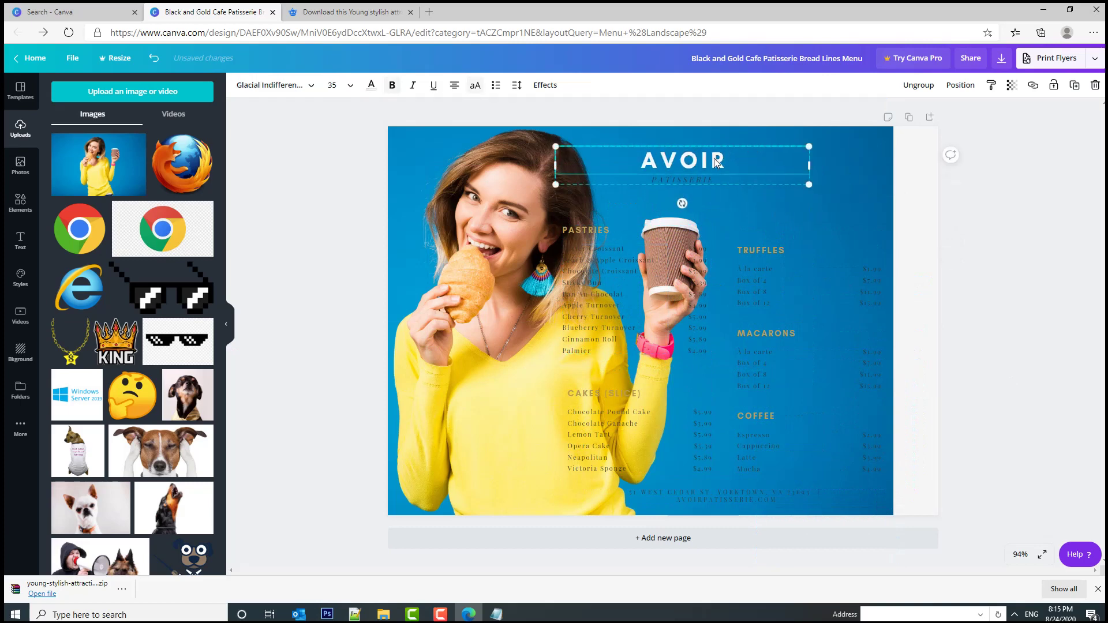
pyautogui.press('Delete')
pyautogui.click(676, 181)
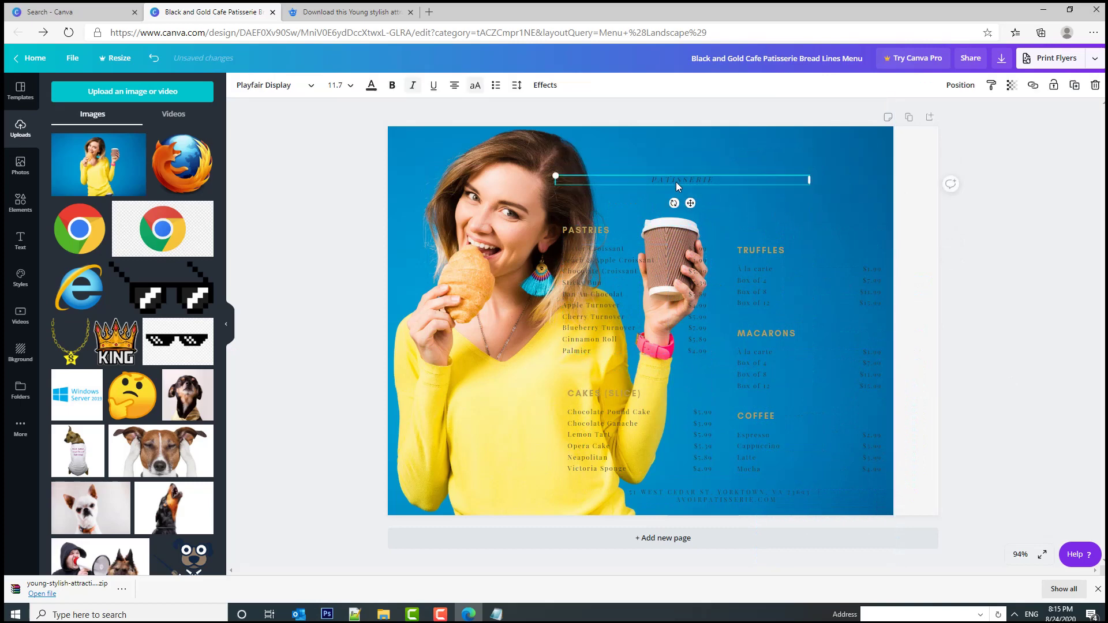
pyautogui.press('Delete')
pyautogui.click(767, 289)
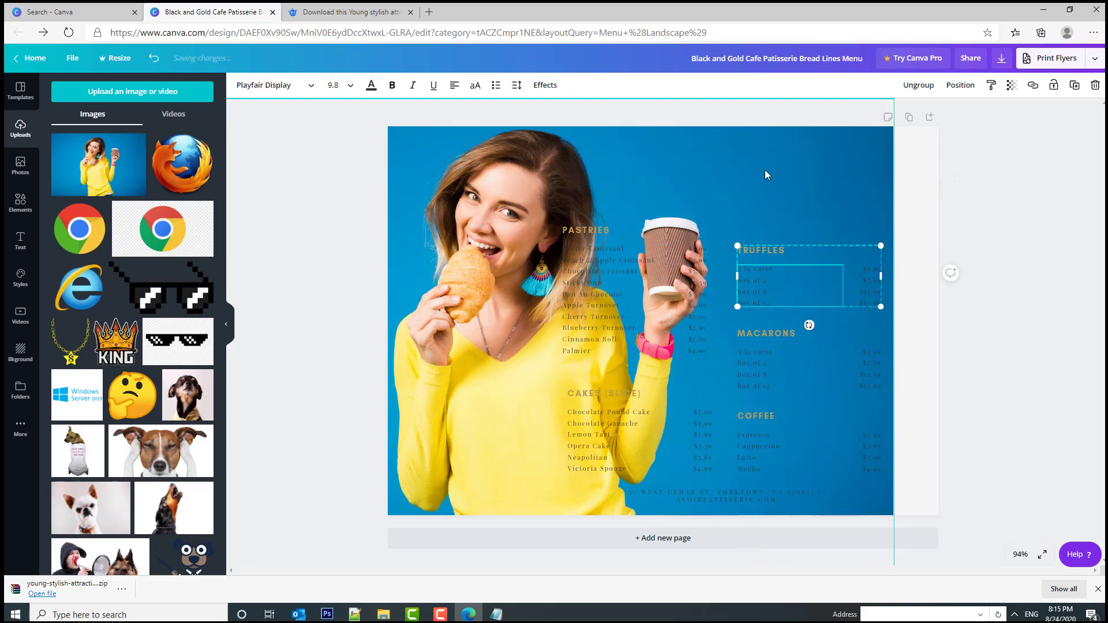
# Step: Set the Truffles item names and prices to white
pyautogui.click(371, 86)
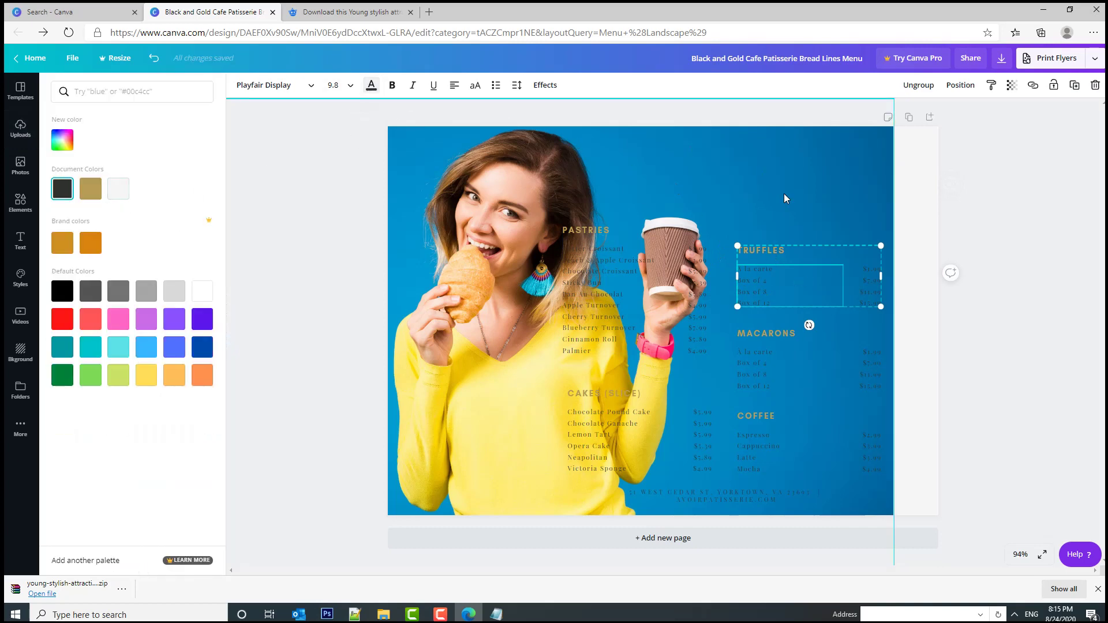
pyautogui.moveTo(784, 193); pyautogui.dragTo(781, 193)
pyautogui.click(773, 294)
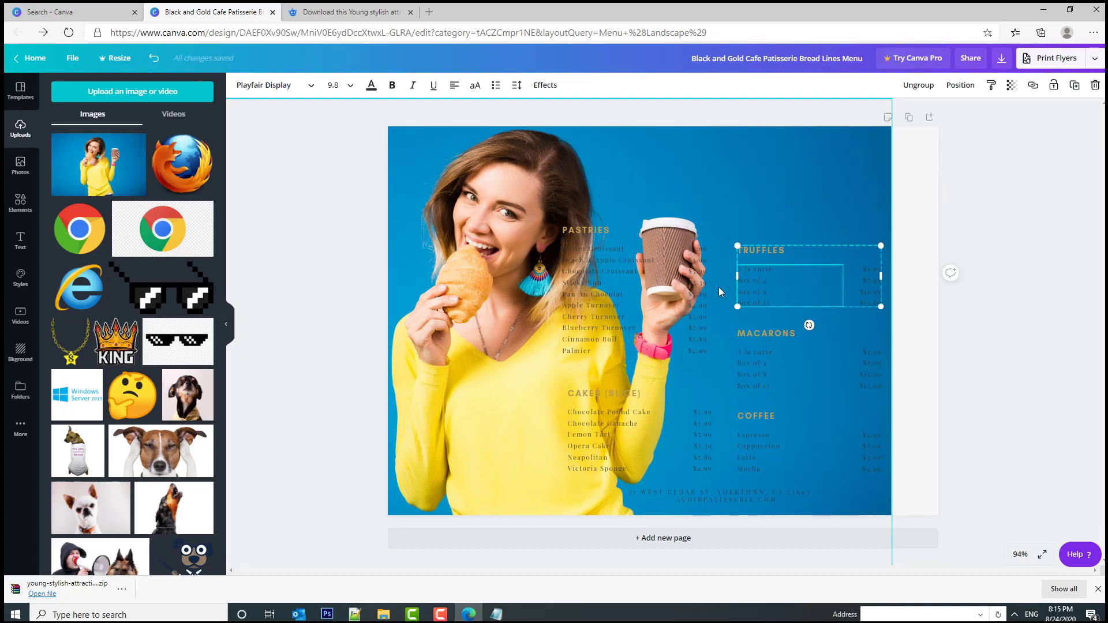
pyautogui.click(772, 236)
pyautogui.click(766, 282)
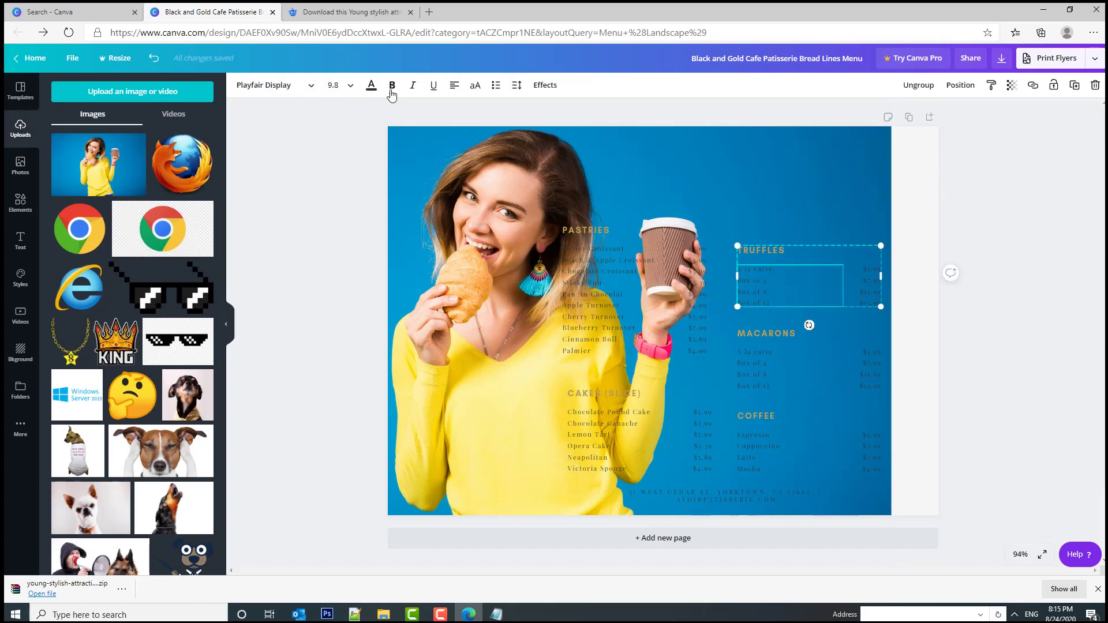
pyautogui.click(371, 87)
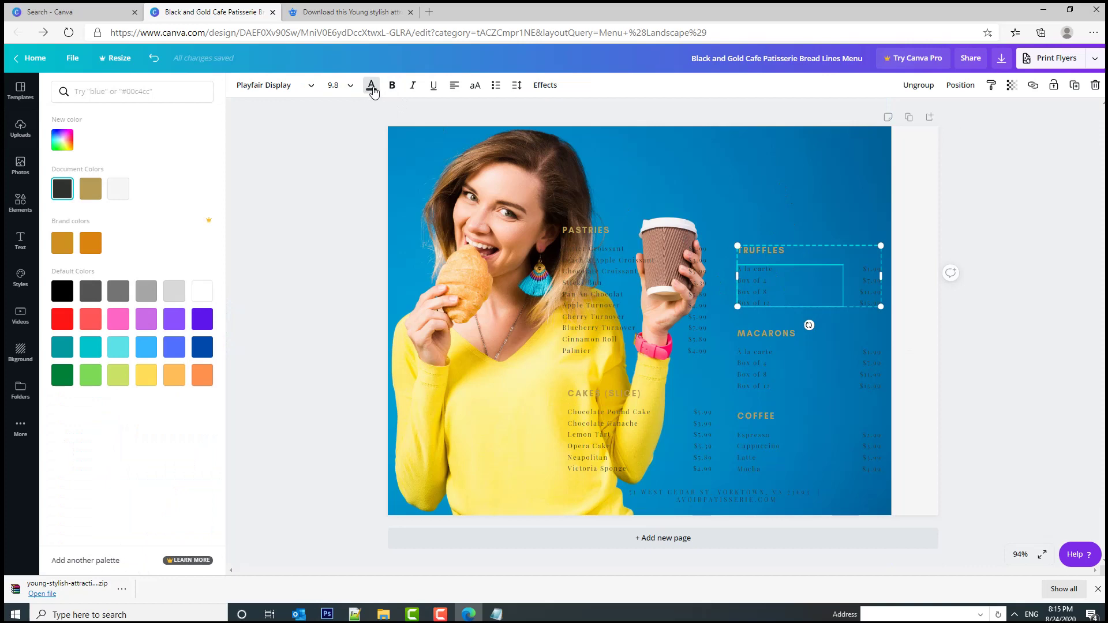
pyautogui.click(198, 298)
pyautogui.click(758, 180)
pyautogui.click(873, 283)
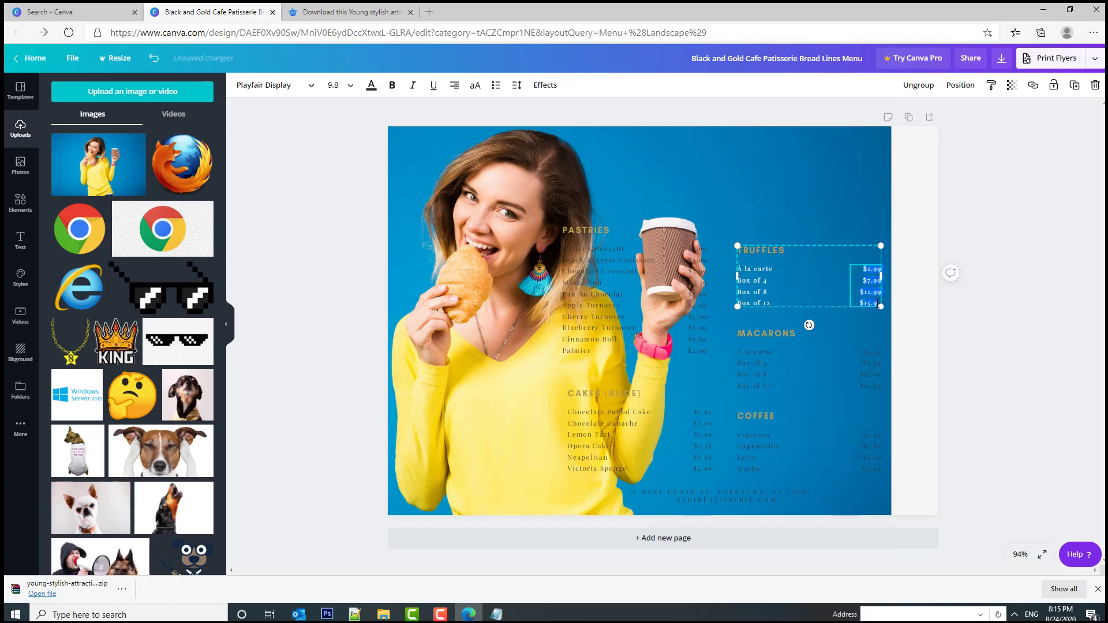
pyautogui.click(371, 85)
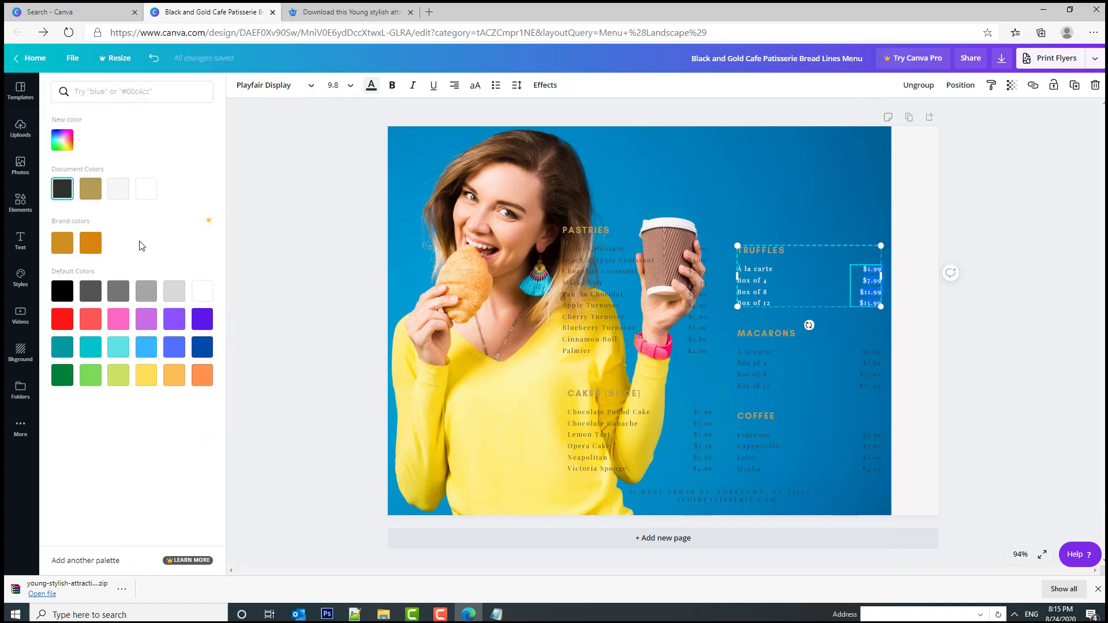
pyautogui.click(144, 190)
pyautogui.click(786, 219)
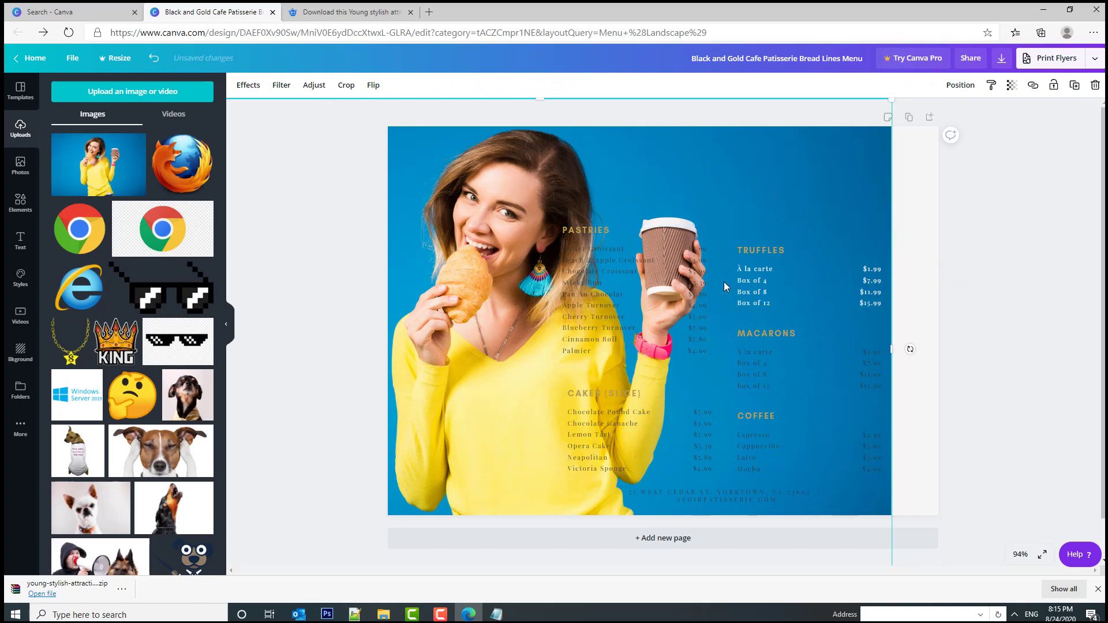
# Step: Move the Pastries section up over the coffee cup near the top of the menu
pyautogui.moveTo(599, 271); pyautogui.dragTo(604, 224)
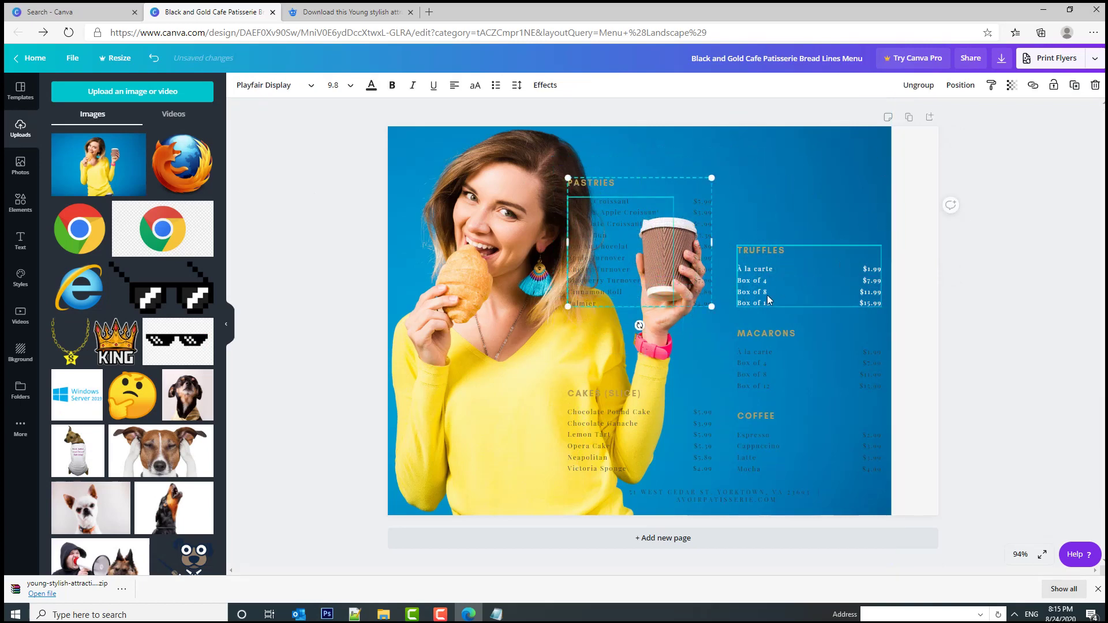
pyautogui.moveTo(643, 219); pyautogui.dragTo(672, 189)
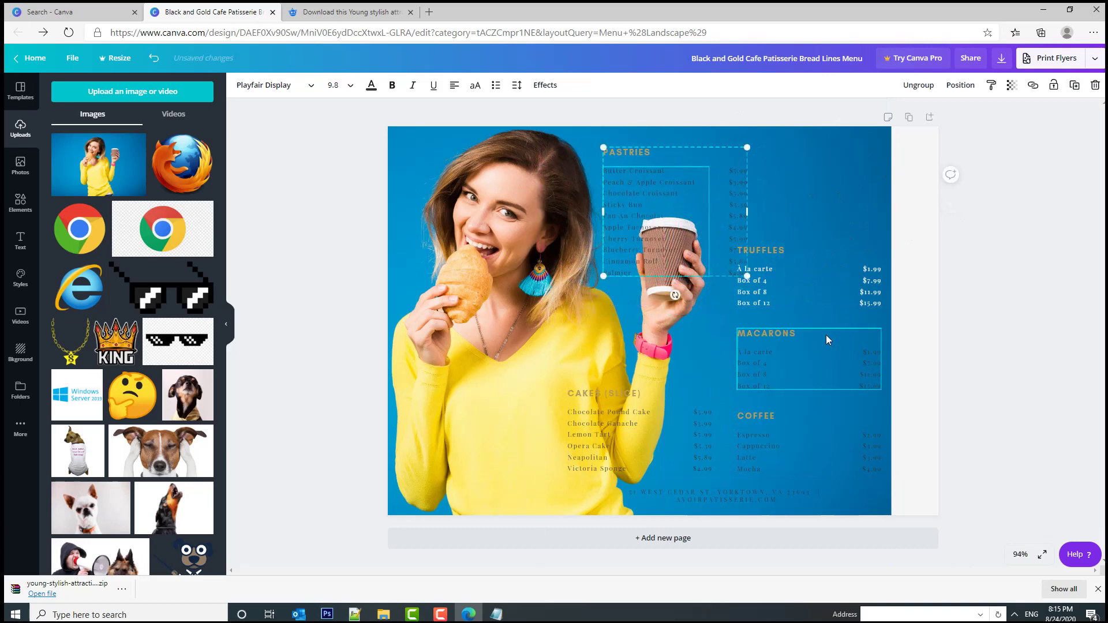
pyautogui.click(798, 292)
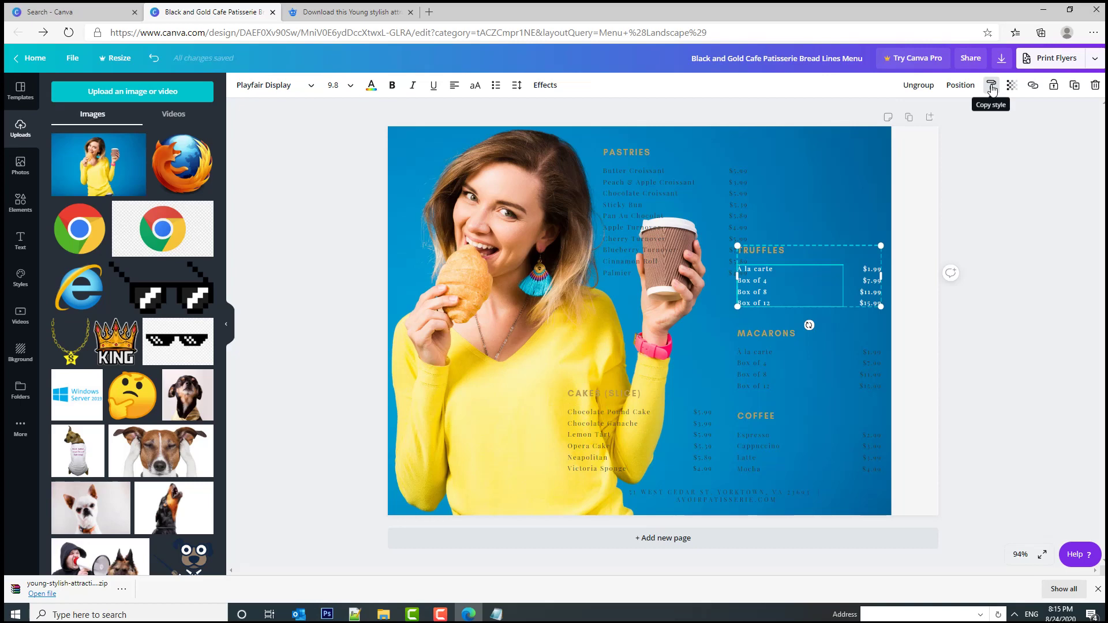
# Step: Copy the white Truffles style onto the Pastries items and prices, aligning Pastries with Cakes
pyautogui.click(990, 86)
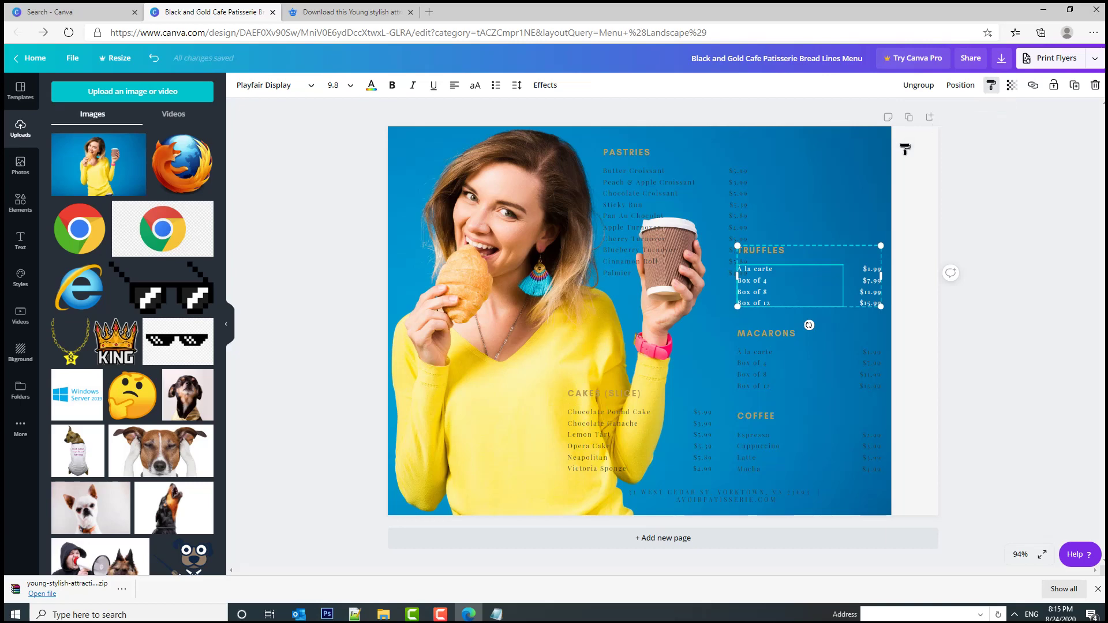
pyautogui.click(620, 202)
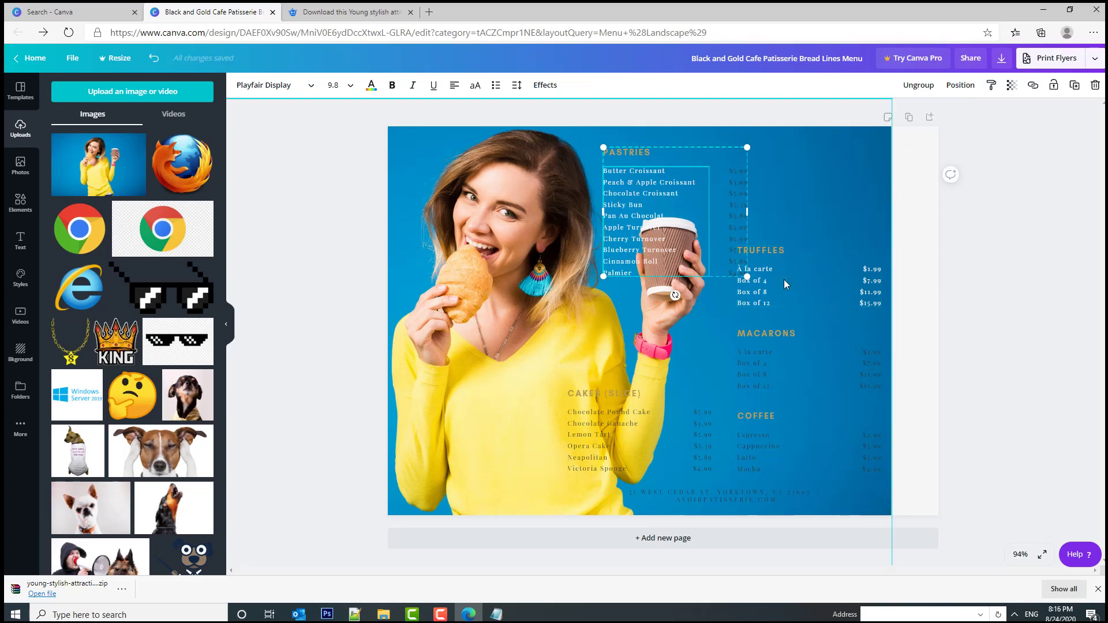
pyautogui.click(840, 270)
pyautogui.click(864, 283)
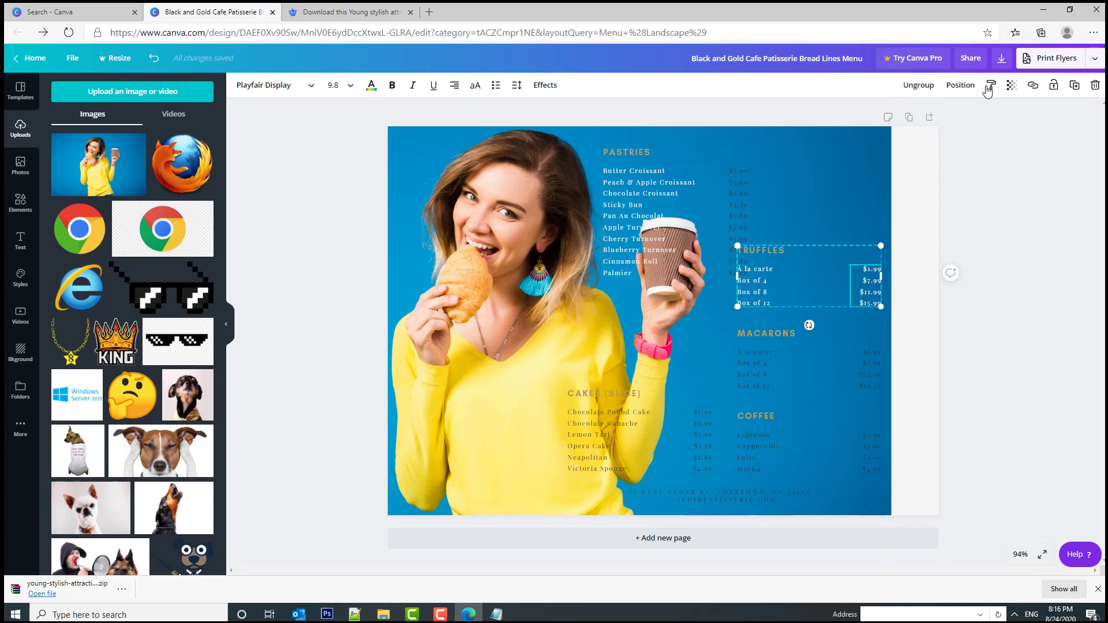
pyautogui.click(991, 85)
pyautogui.click(739, 195)
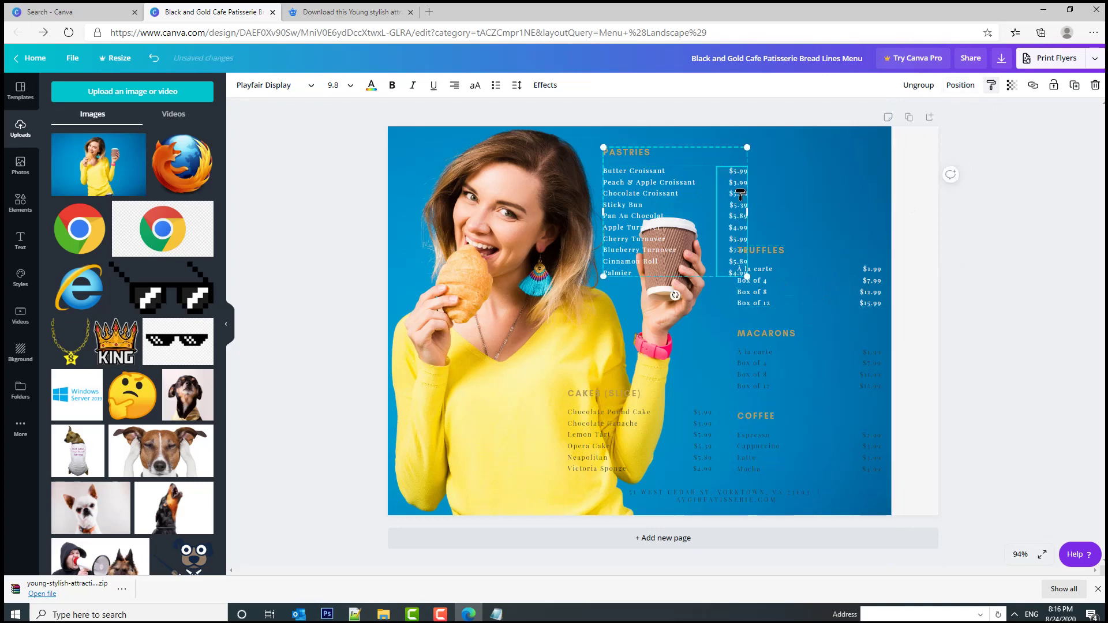
pyautogui.moveTo(682, 199); pyautogui.dragTo(647, 199)
# Step: Apply the white Truffles style to the Macarons items and prices
pyautogui.click(760, 365)
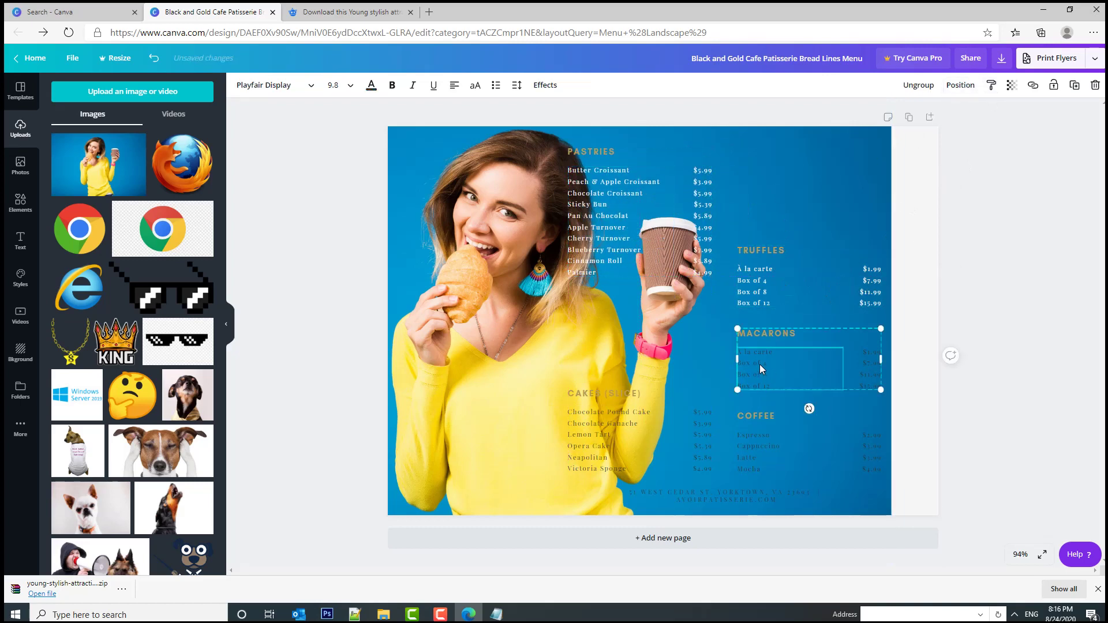
pyautogui.click(843, 202)
pyautogui.click(813, 294)
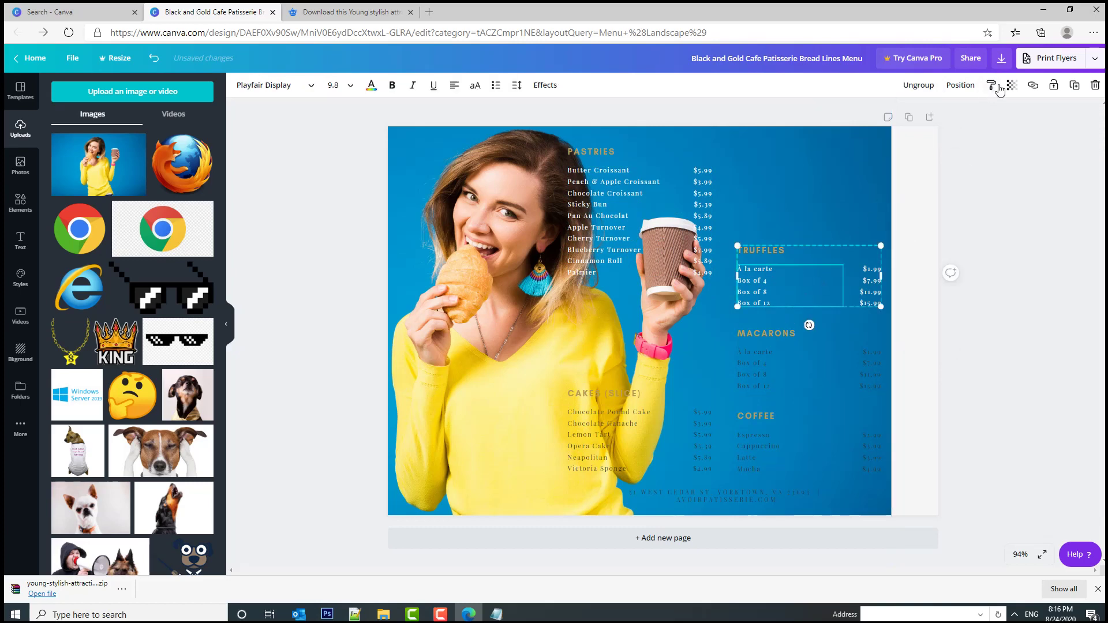
pyautogui.click(986, 88)
pyautogui.click(756, 364)
pyautogui.click(819, 281)
pyautogui.click(992, 88)
pyautogui.click(862, 363)
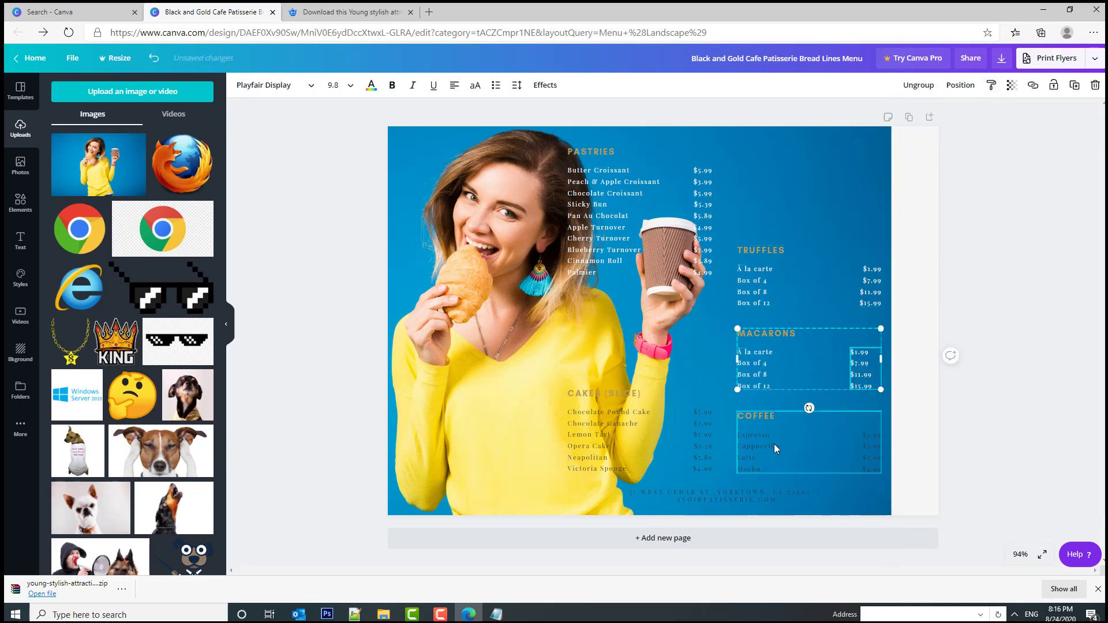
# Step: Apply the white style to the Cakes items and prices
pyautogui.click(991, 84)
pyautogui.click(606, 438)
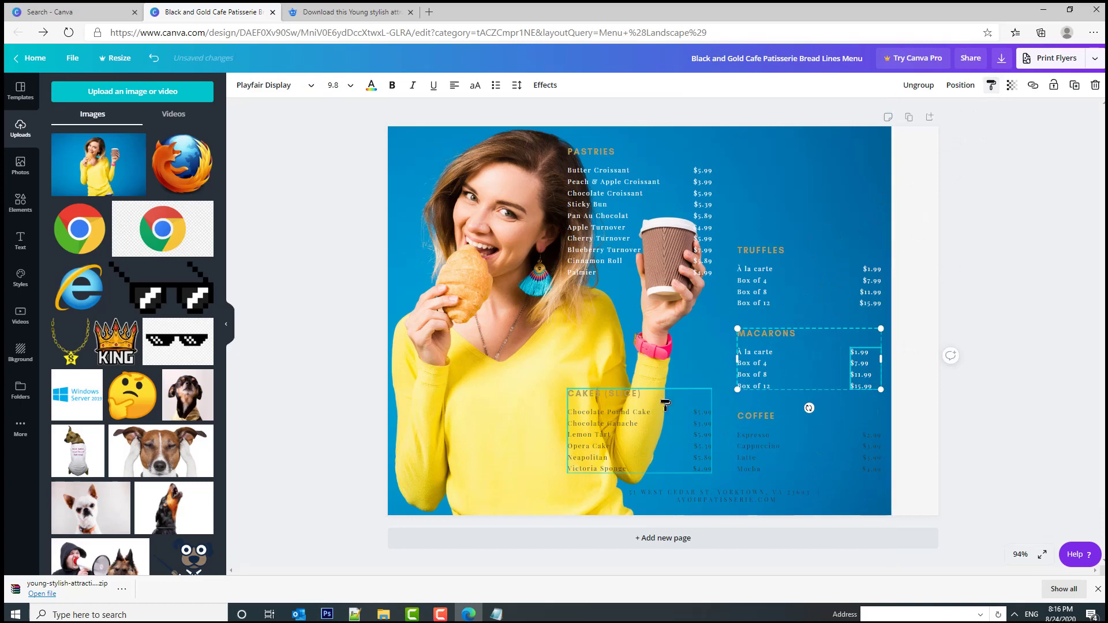
pyautogui.click(991, 89)
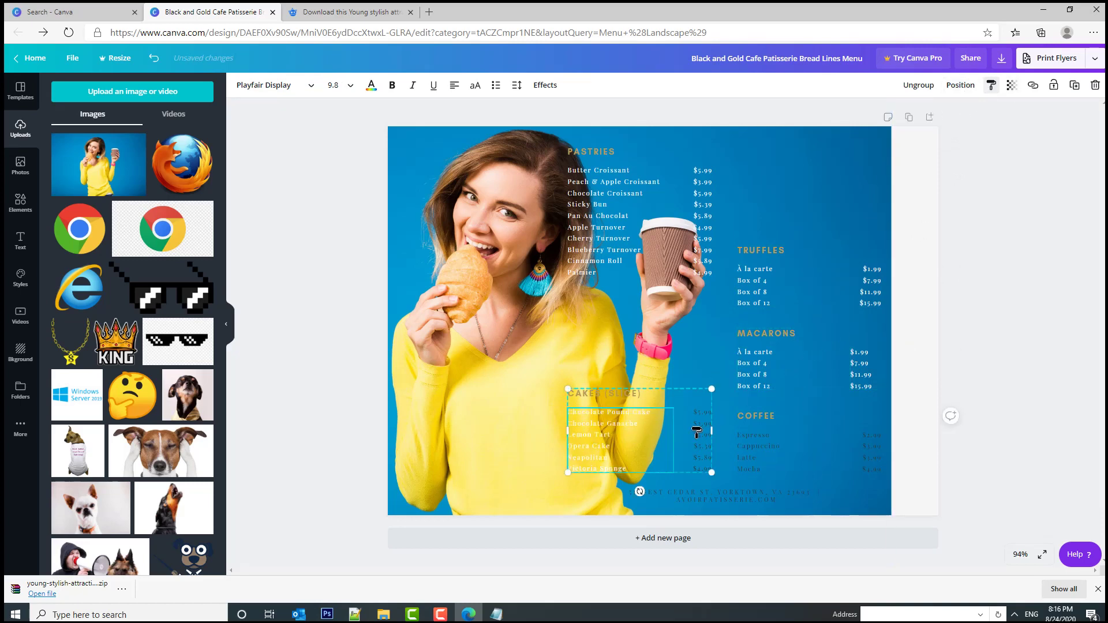
pyautogui.click(698, 438)
# Step: Copy the Macarons style onto the Coffee item names and prices
pyautogui.click(756, 418)
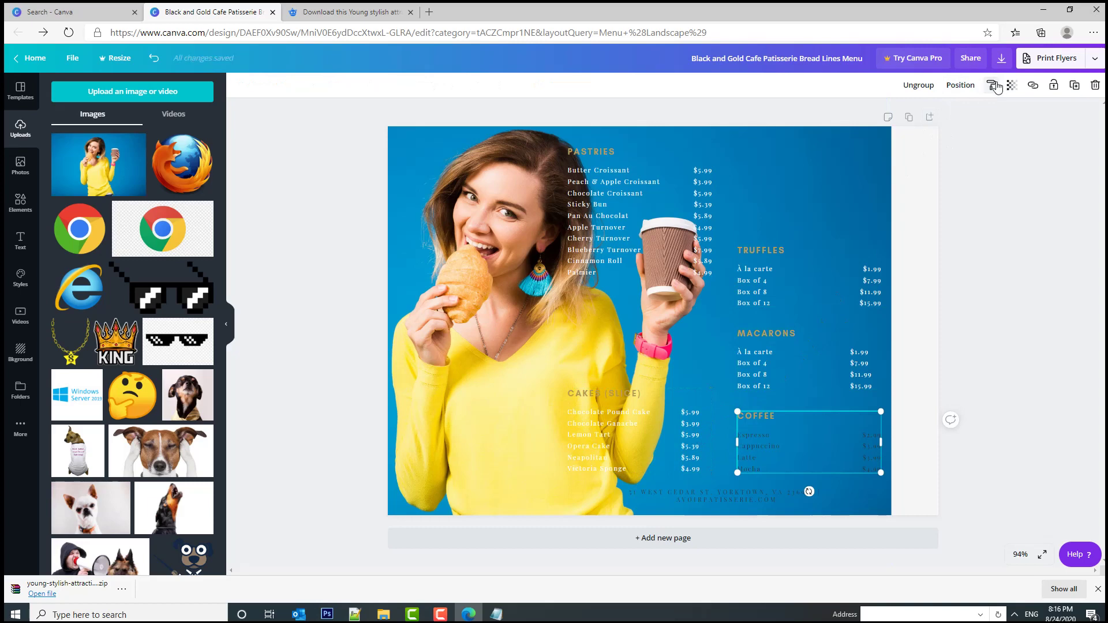
pyautogui.click(783, 341)
pyautogui.click(991, 85)
pyautogui.click(764, 449)
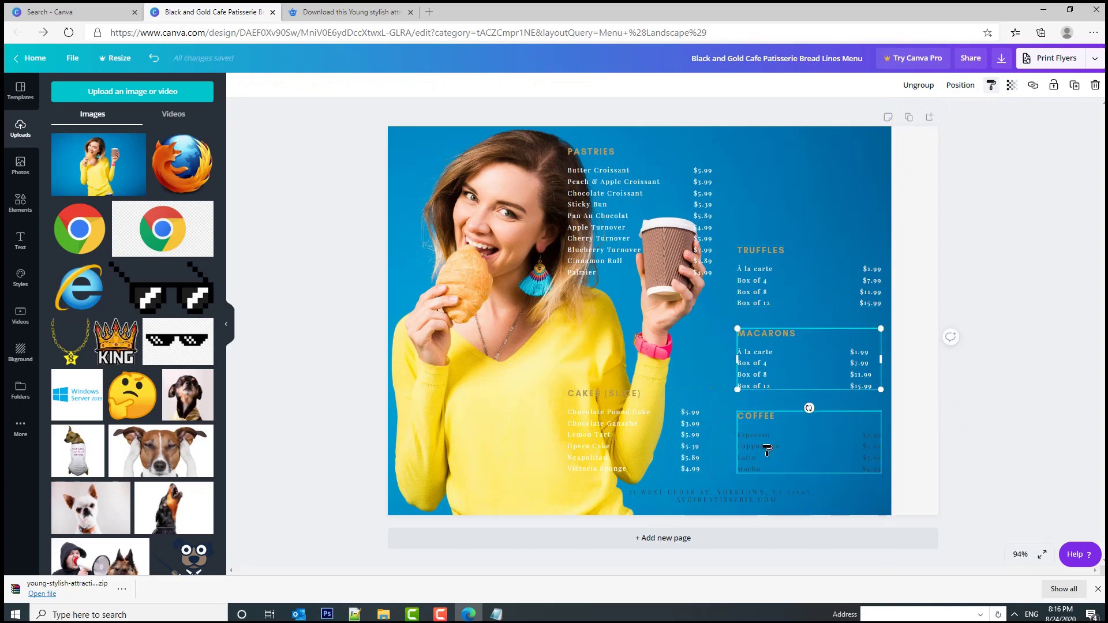
pyautogui.click(774, 355)
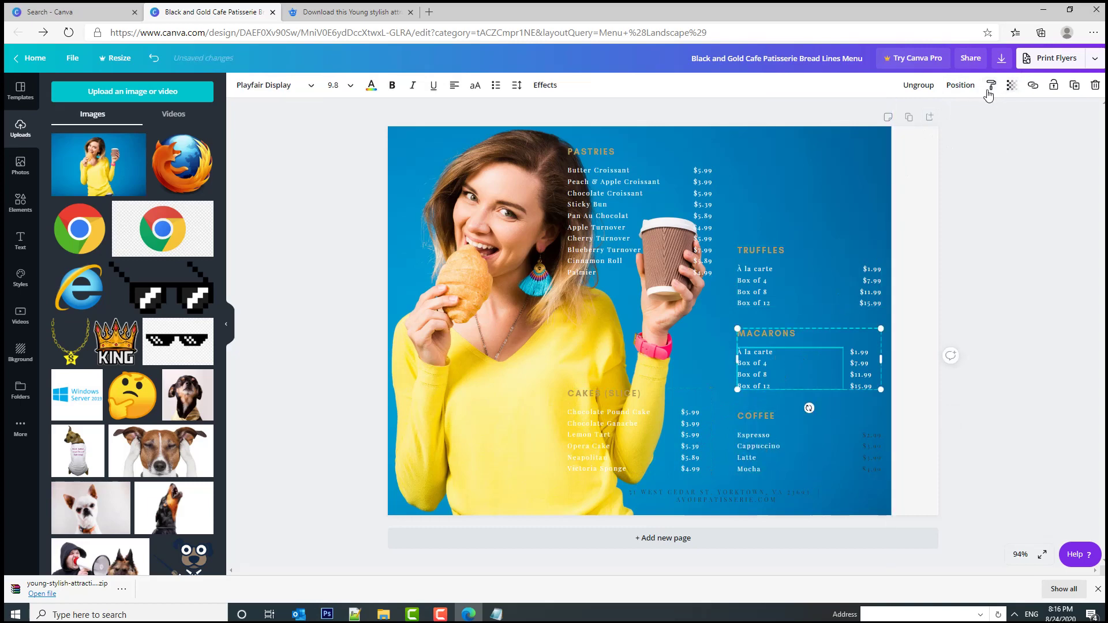
pyautogui.click(859, 453)
pyautogui.click(822, 320)
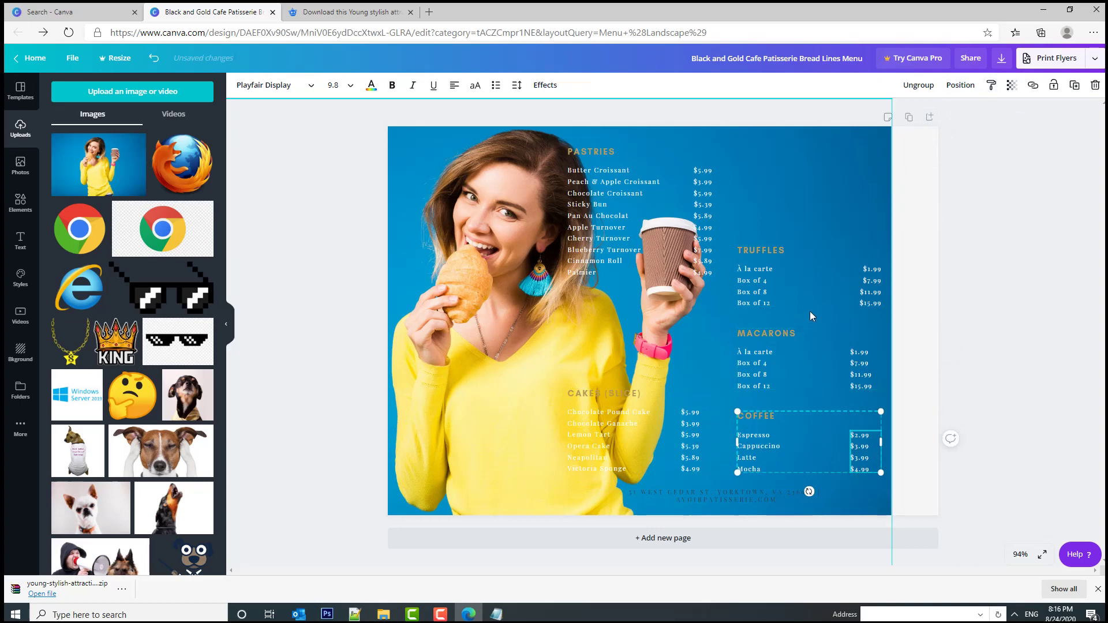
# Step: Place Pastries at the top right with Truffles and Macarons stacked beneath it
pyautogui.moveTo(629, 254); pyautogui.dragTo(803, 242)
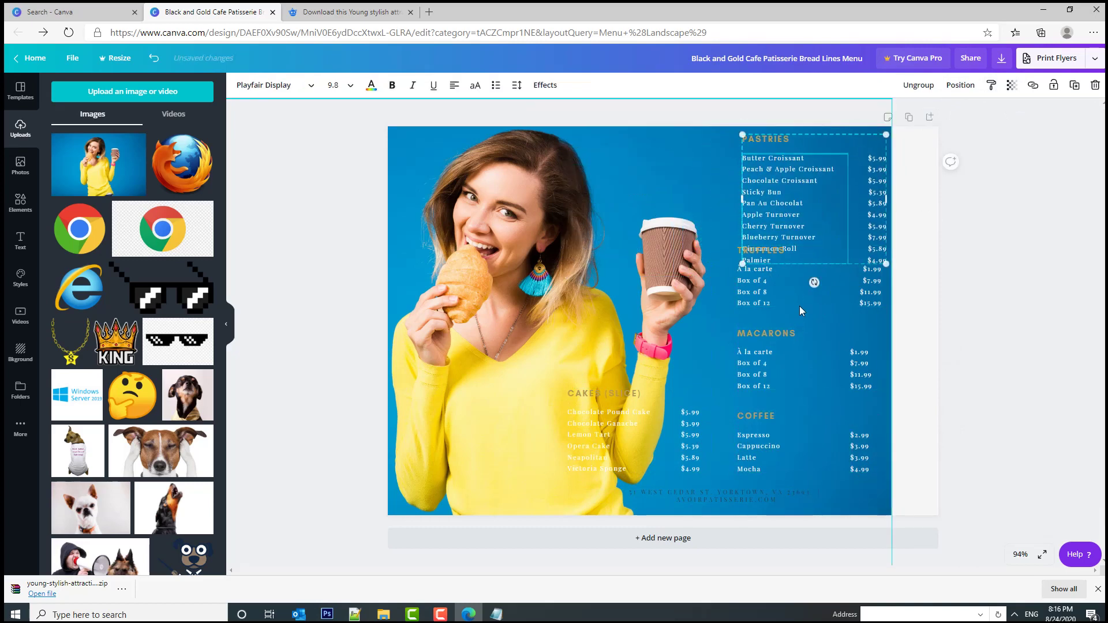
pyautogui.moveTo(801, 287); pyautogui.dragTo(805, 317)
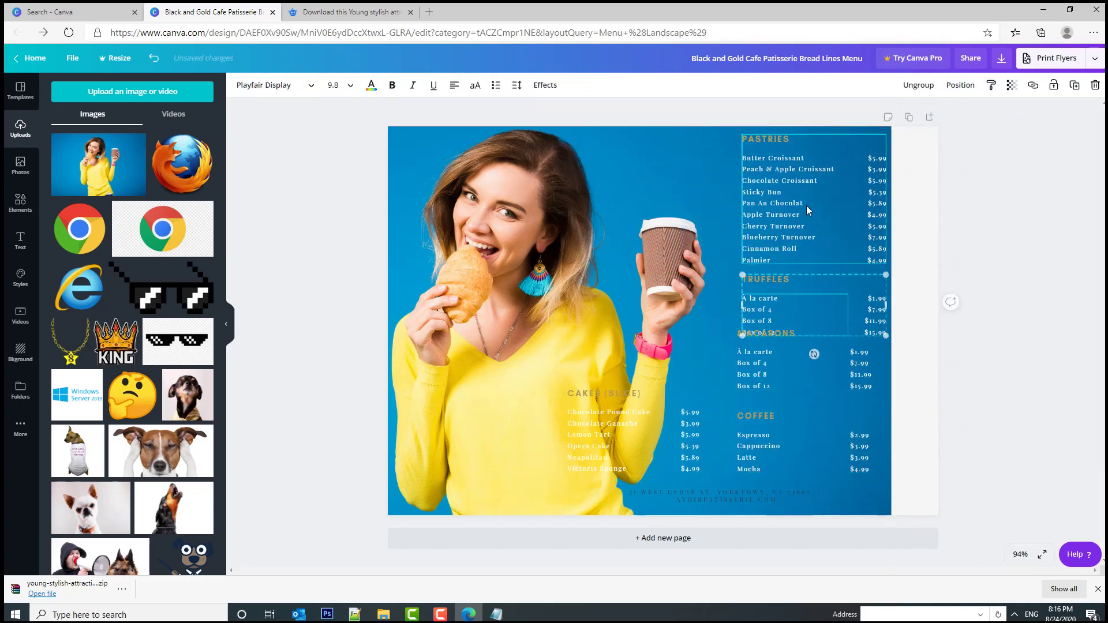
pyautogui.moveTo(802, 192)
pyautogui.mouseDown()
pyautogui.moveTo(779, 184)
pyautogui.moveTo(765, 196)
pyautogui.moveTo(844, 210)
pyautogui.moveTo(807, 273)
pyautogui.moveTo(596, 174)
pyautogui.moveTo(480, 381)
pyautogui.moveTo(712, 158)
pyautogui.moveTo(781, 207)
pyautogui.moveTo(796, 175)
pyautogui.moveTo(794, 185)
pyautogui.moveTo(802, 173)
pyautogui.moveTo(806, 181)
pyautogui.mouseUp()
pyautogui.click(785, 283)
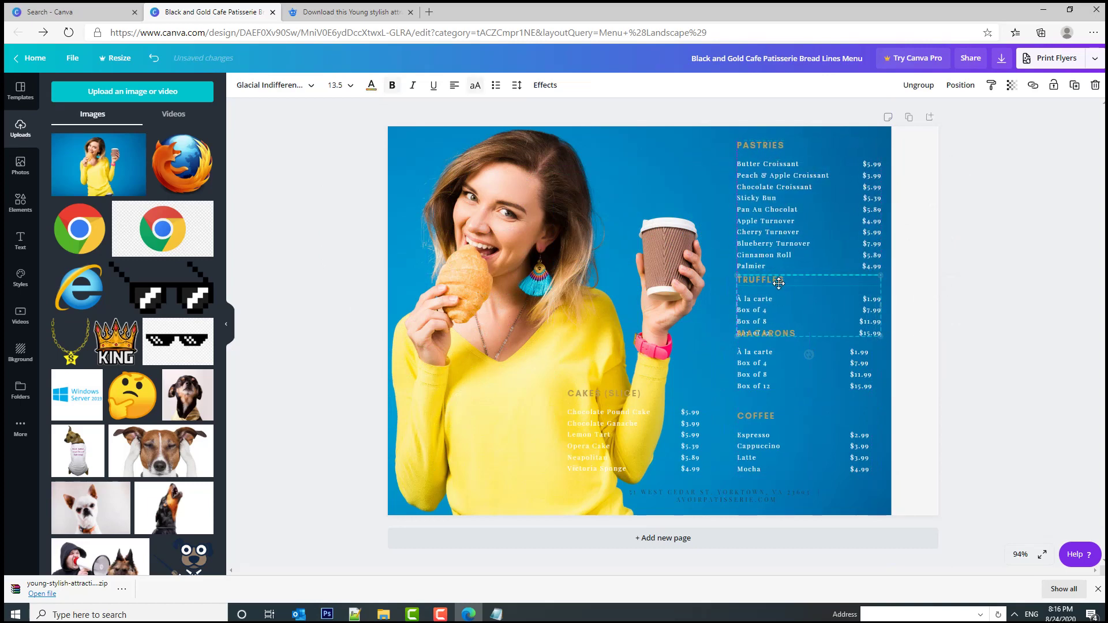
pyautogui.moveTo(776, 364); pyautogui.dragTo(782, 372)
# Step: Put Cakes (Slice) at the bottom right, shift the address left, and move Coffee to the top
pyautogui.moveTo(786, 431); pyautogui.dragTo(593, 297)
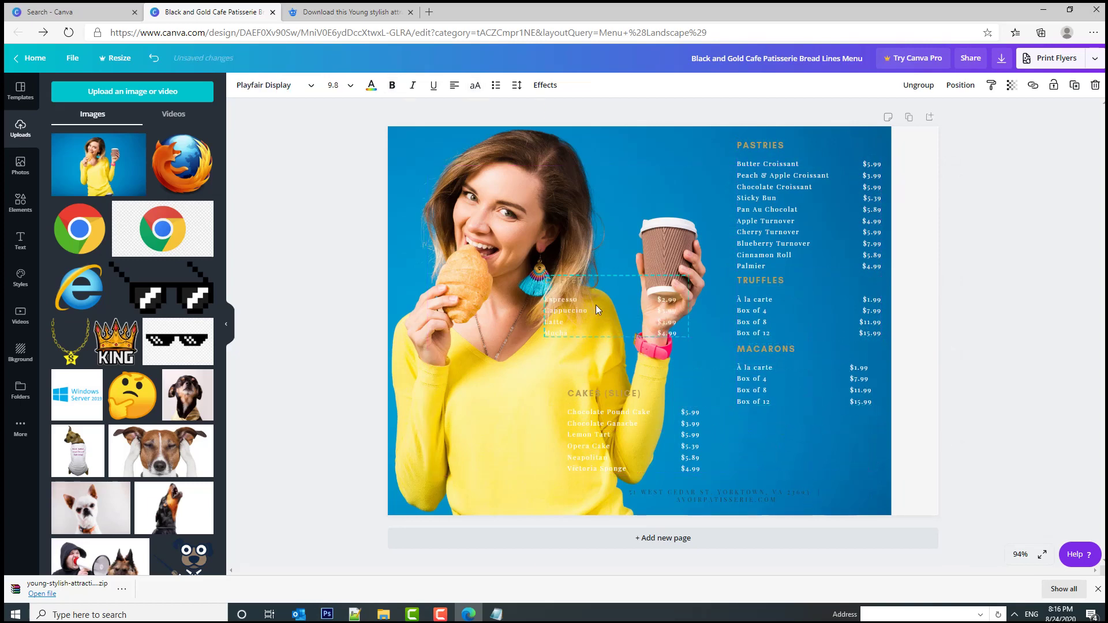
pyautogui.moveTo(620, 404); pyautogui.dragTo(781, 431)
pyautogui.moveTo(693, 492); pyautogui.dragTo(538, 500)
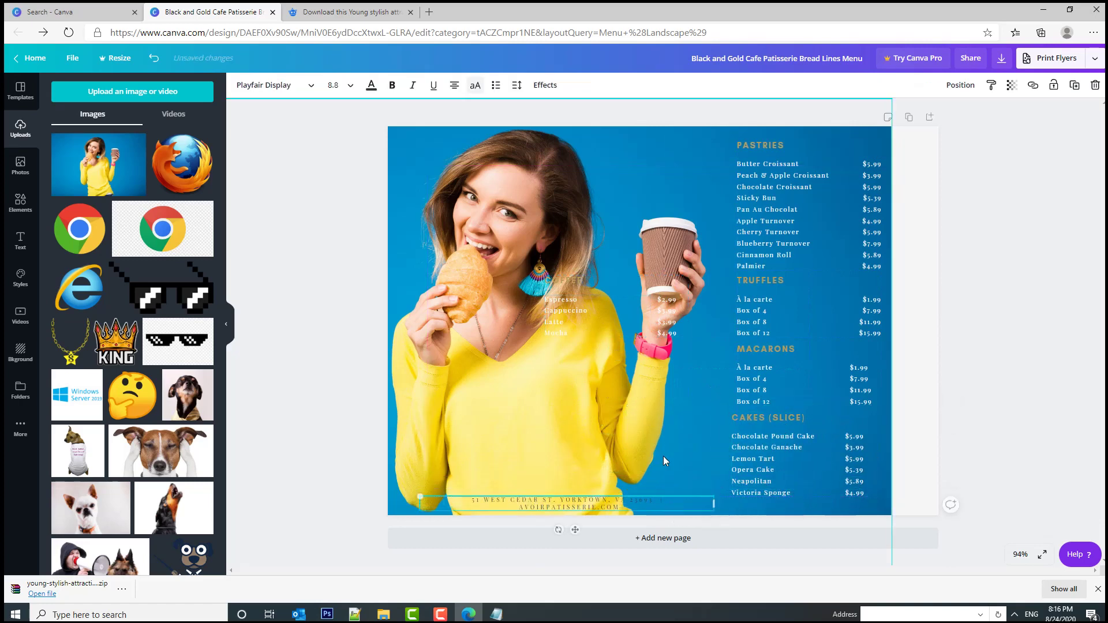
pyautogui.click(771, 439)
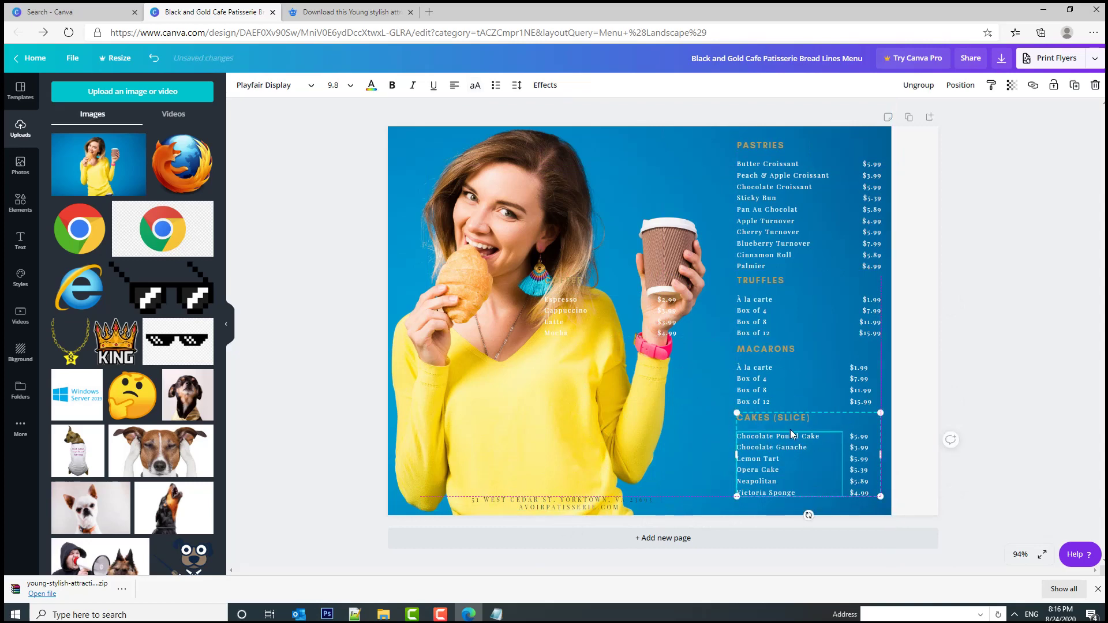
pyautogui.hotkey('shift', 'Down')
pyautogui.hotkey('shift', 'Down')
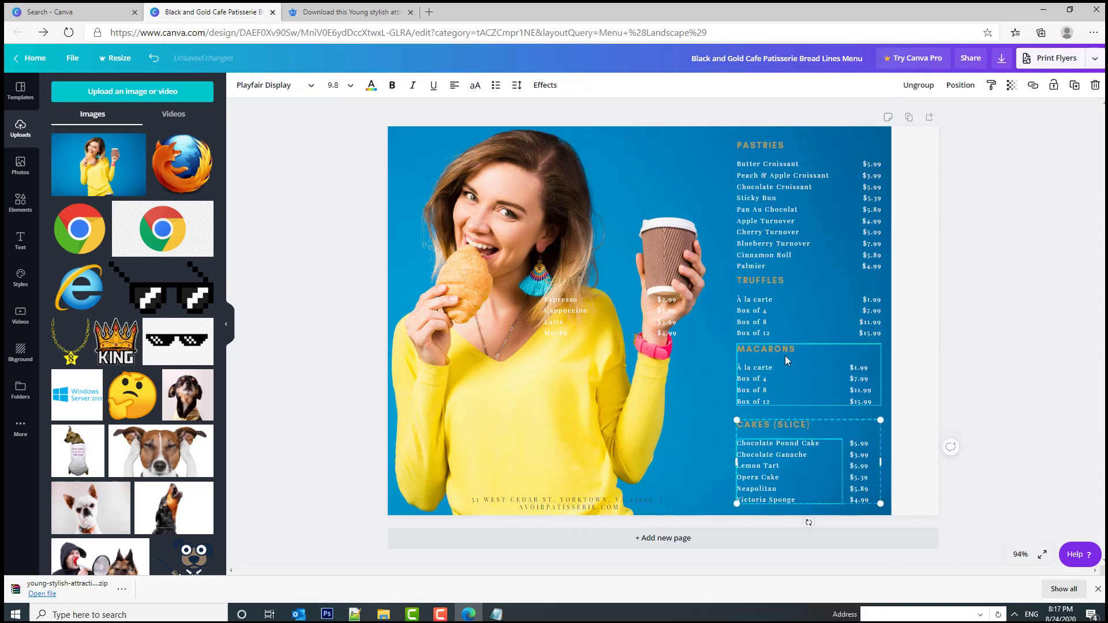
pyautogui.click(773, 309)
pyautogui.click(773, 349)
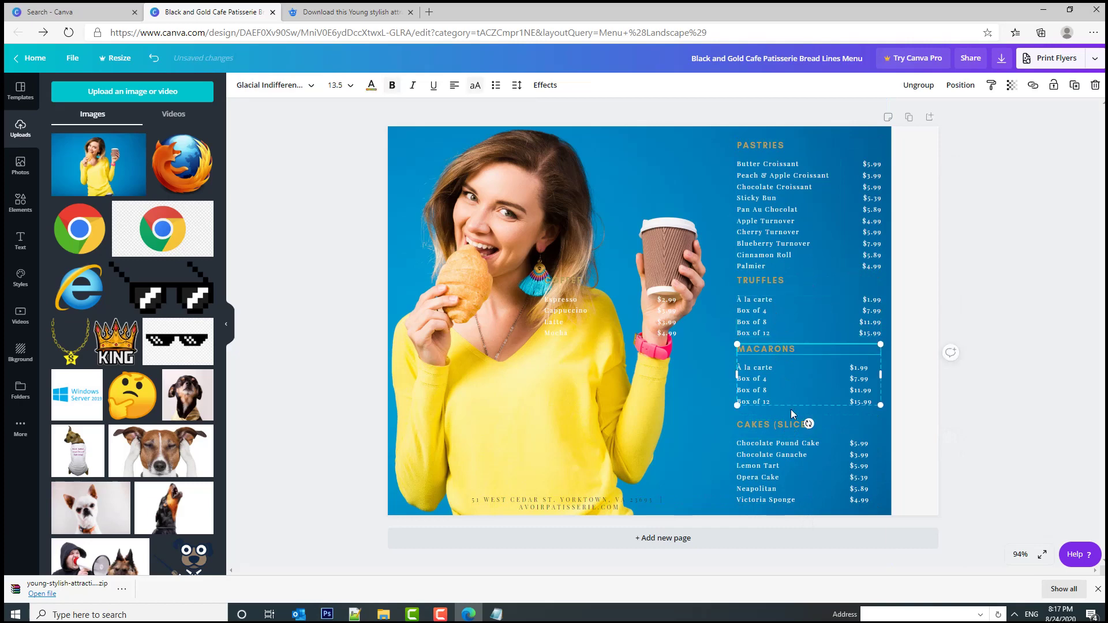
pyautogui.click(805, 465)
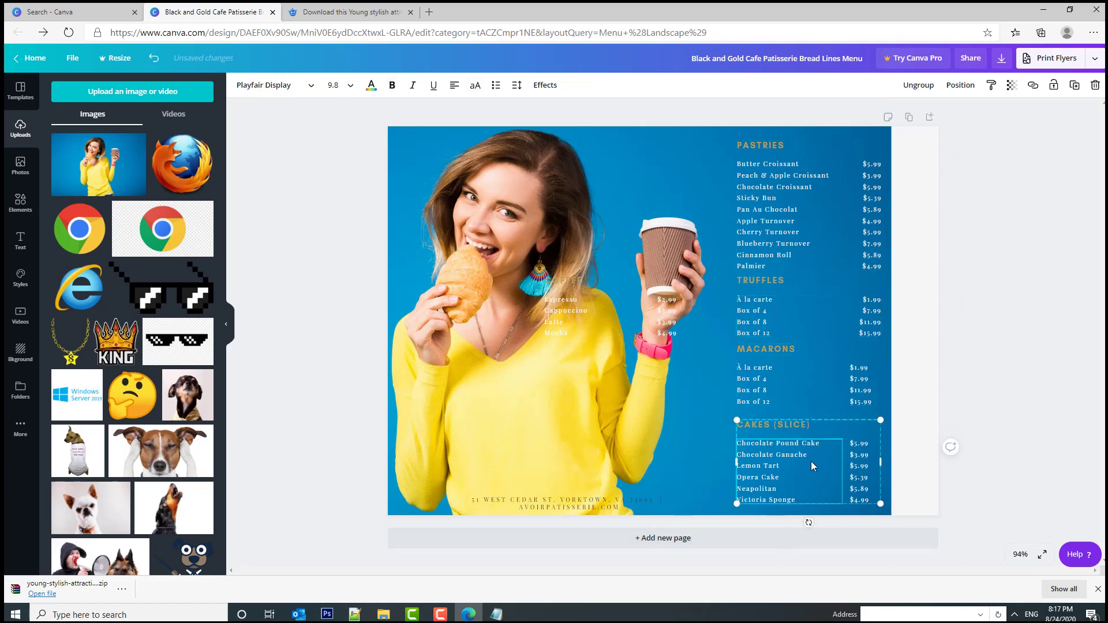
pyautogui.moveTo(567, 294); pyautogui.dragTo(616, 169)
pyautogui.click(693, 403)
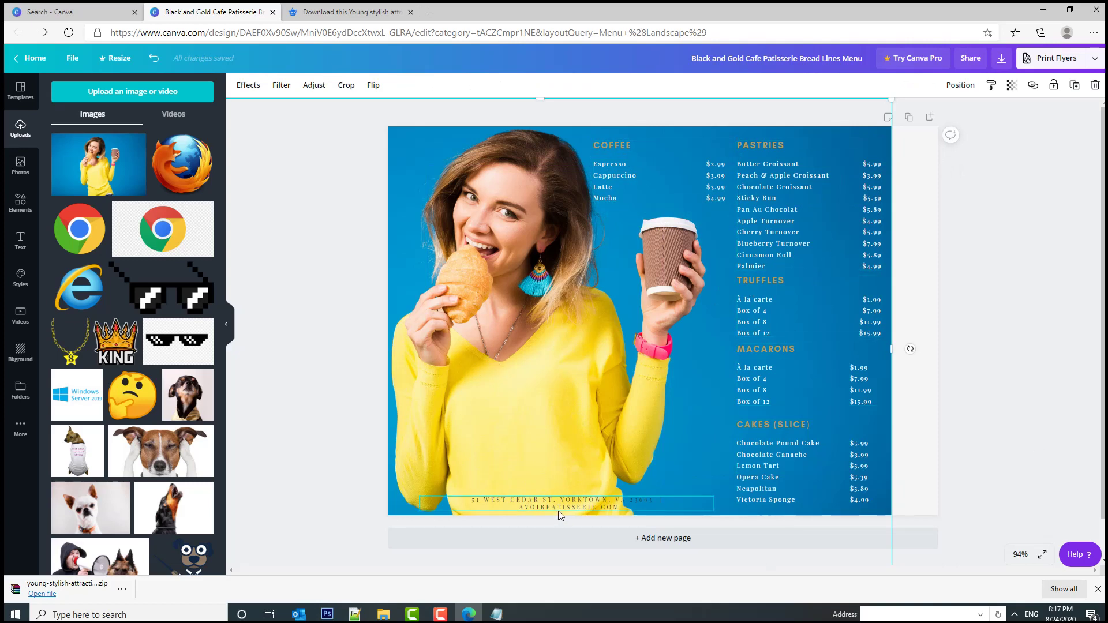
# Step: Drag the address line from the bottom edge to the top-left of the menu
pyautogui.moveTo(558, 507); pyautogui.dragTo(536, 146)
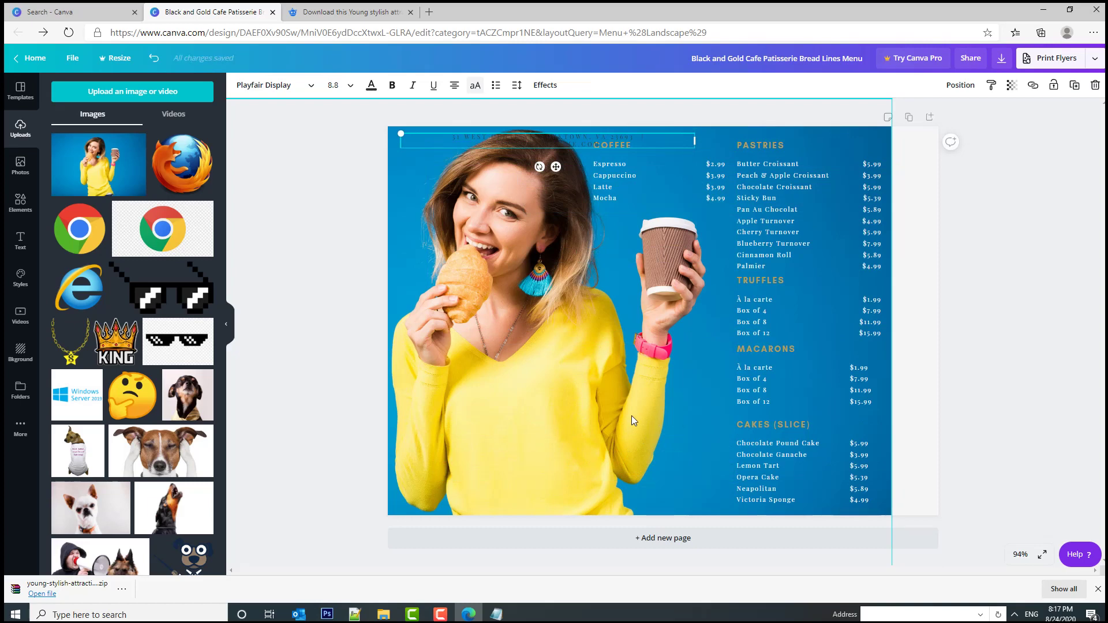
pyautogui.click(629, 308)
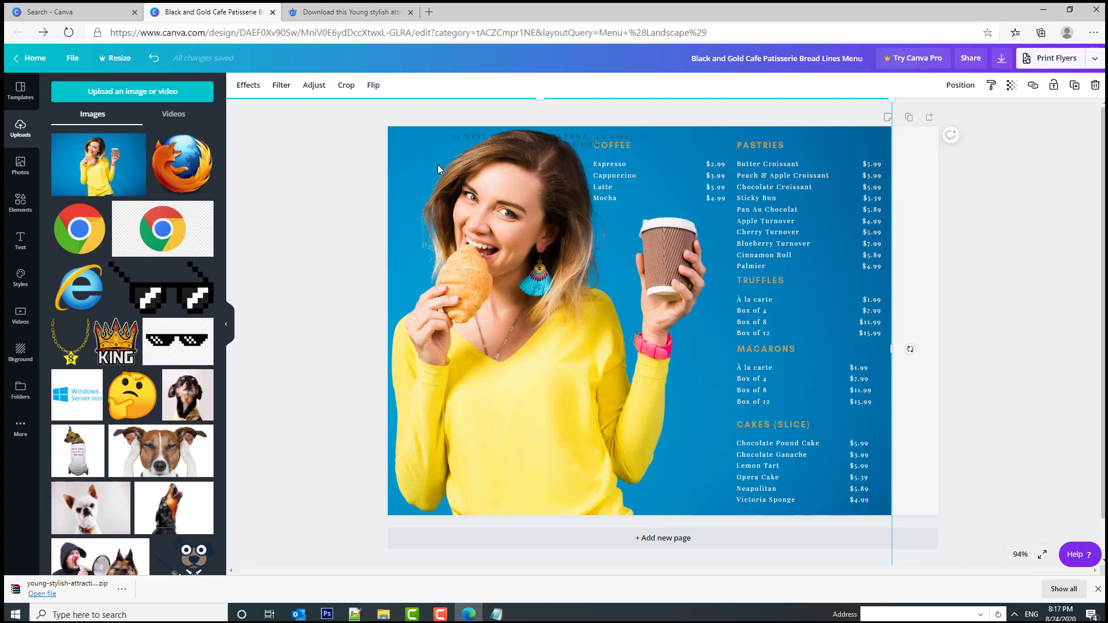
# Step: Search Google for 'coffee shop bali facebook' in a new tab
pyautogui.click(430, 12)
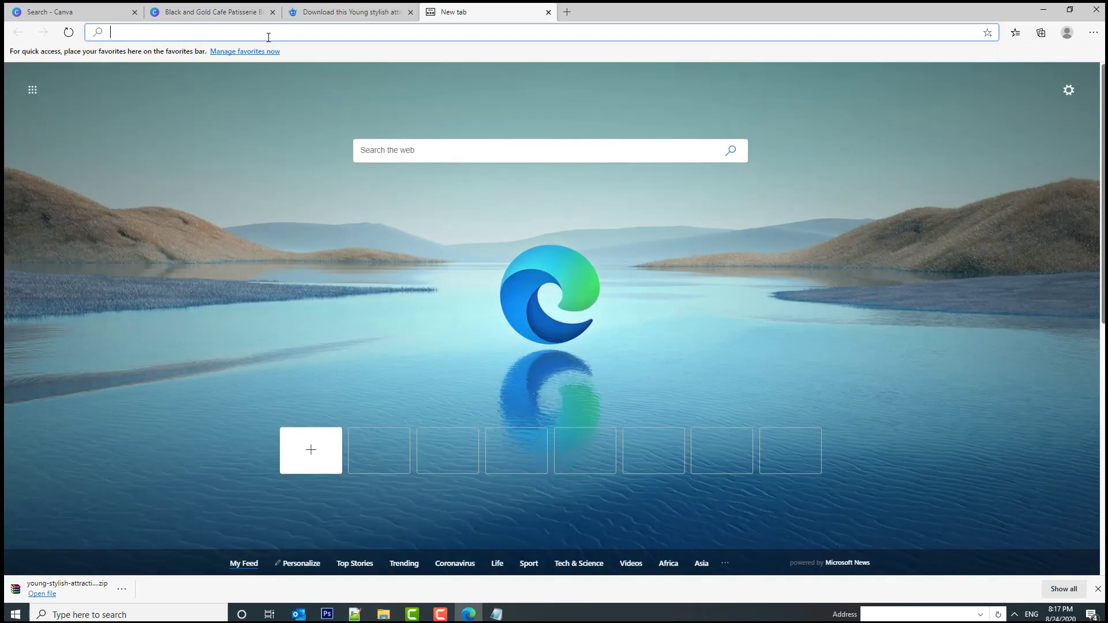
pyautogui.write('google.com')
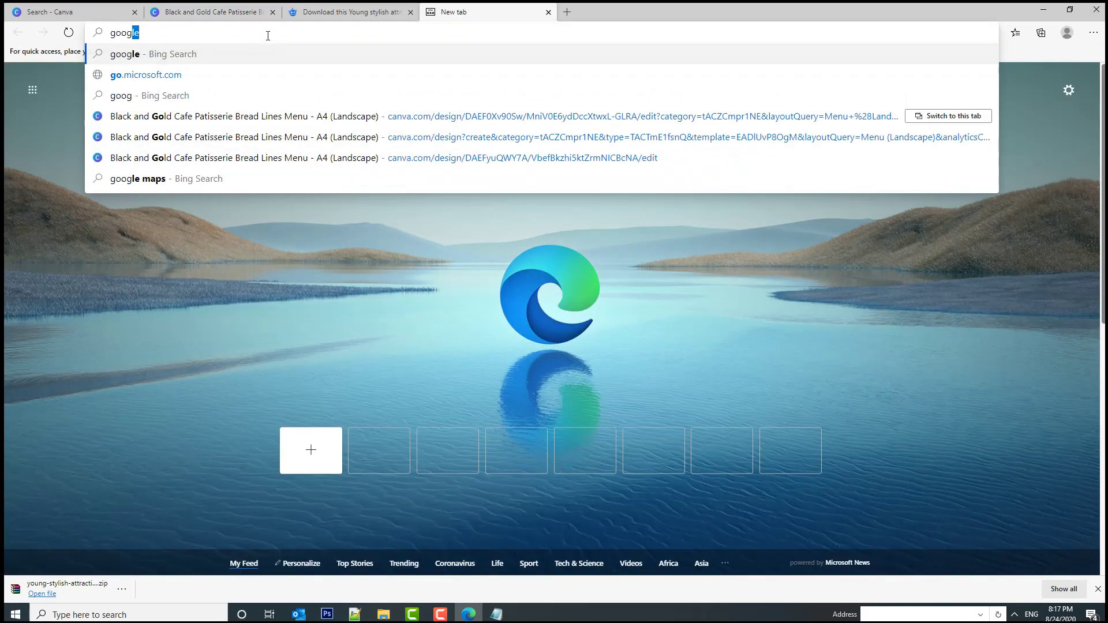
pyautogui.press('Return')
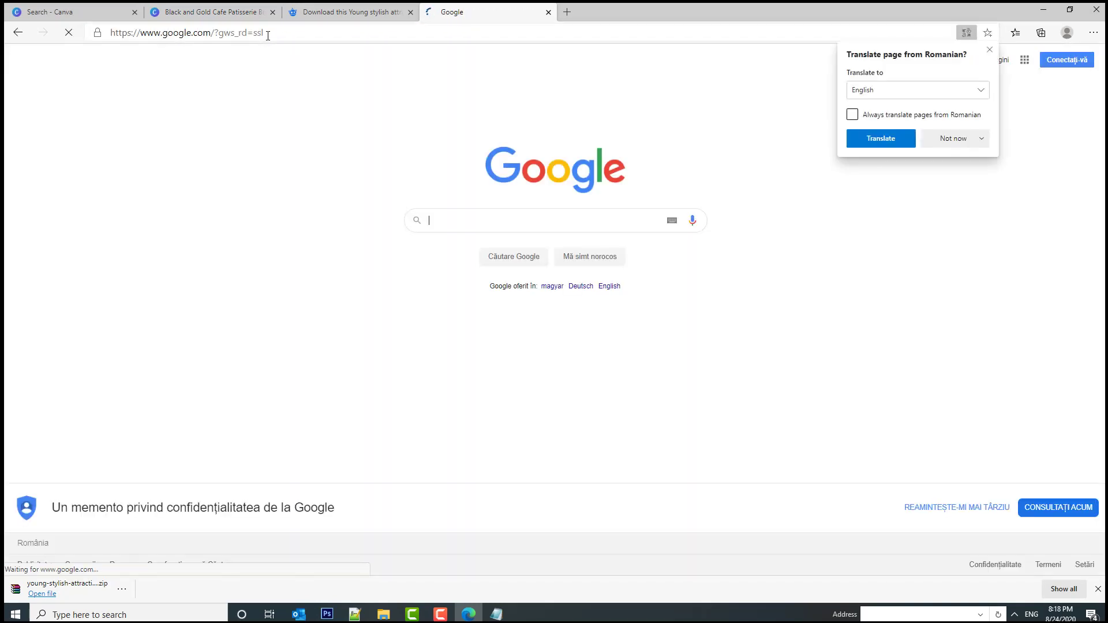
pyautogui.write('coffee shop ')
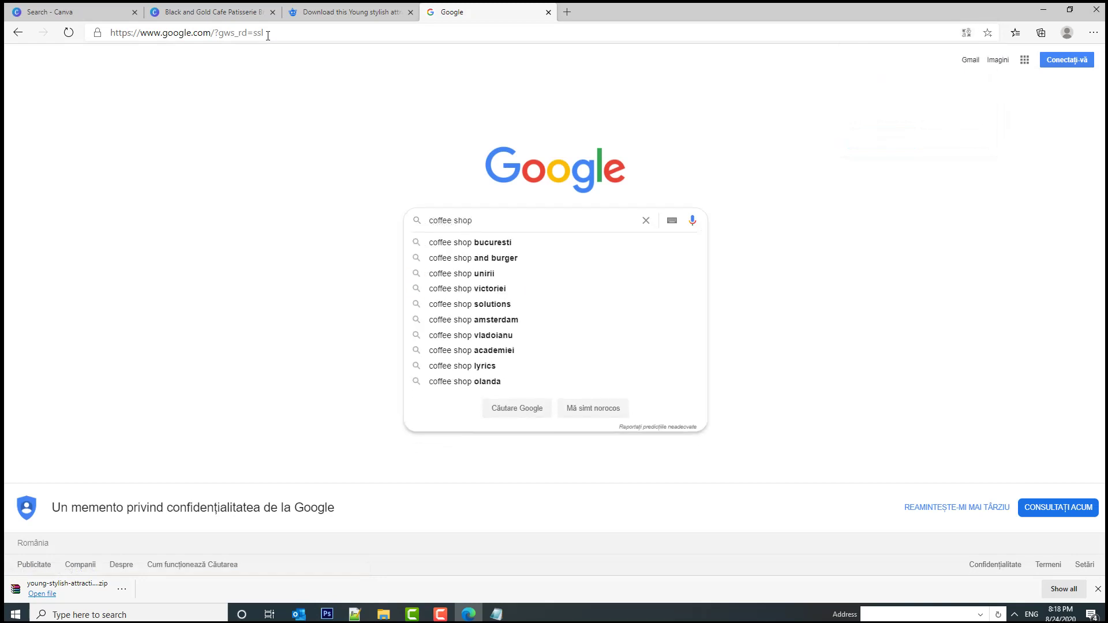
pyautogui.write('bali ')
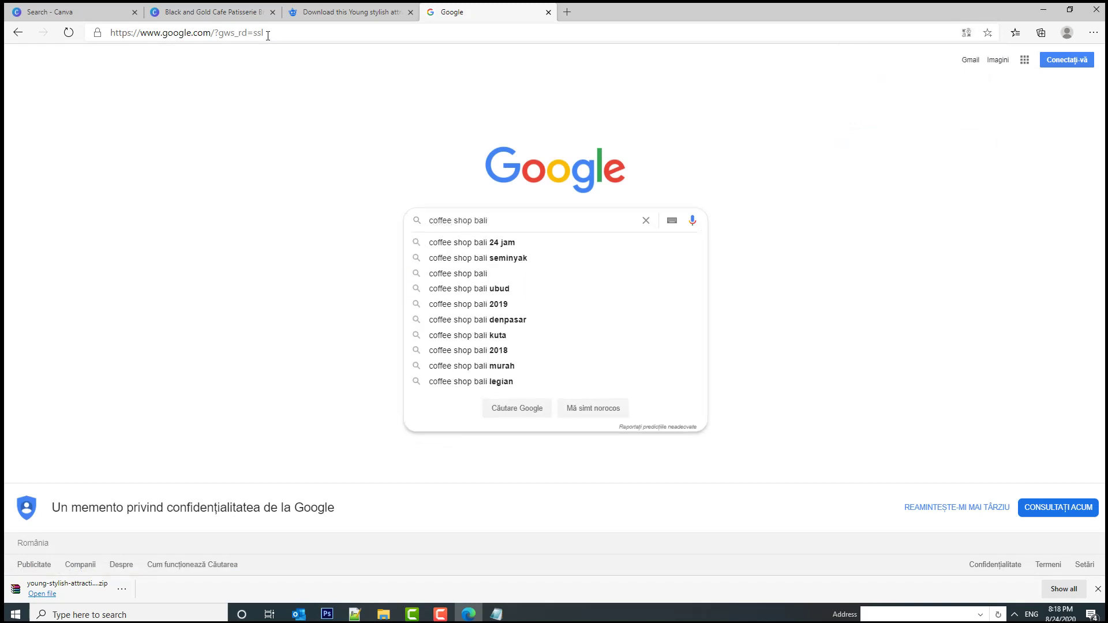
pyautogui.write('facebook')
pyautogui.press('Return')
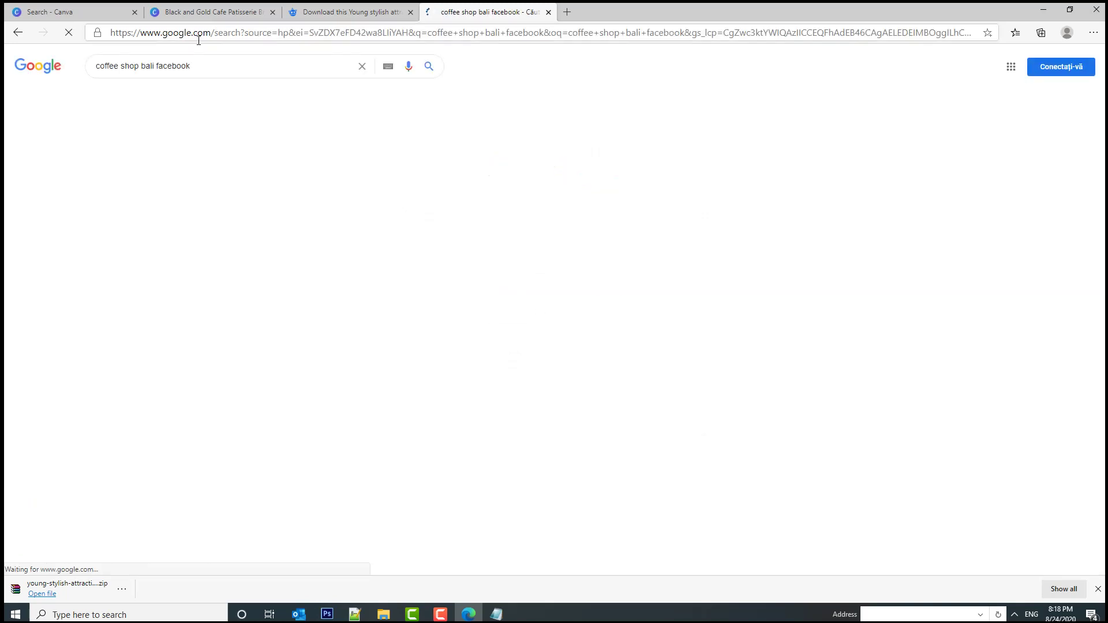
# Step: Open the DUATIGA coffee shop's Facebook page from the search results
pyautogui.scroll(-2, 130, 196)
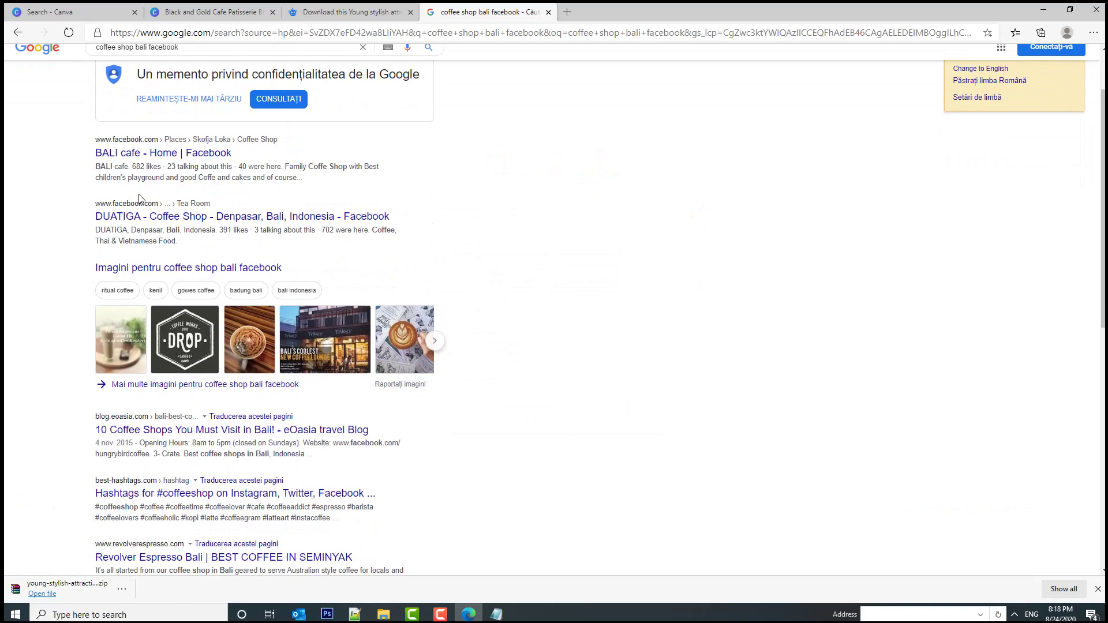
pyautogui.scroll(-1, 139, 199)
pyautogui.scroll(3, 150, 216)
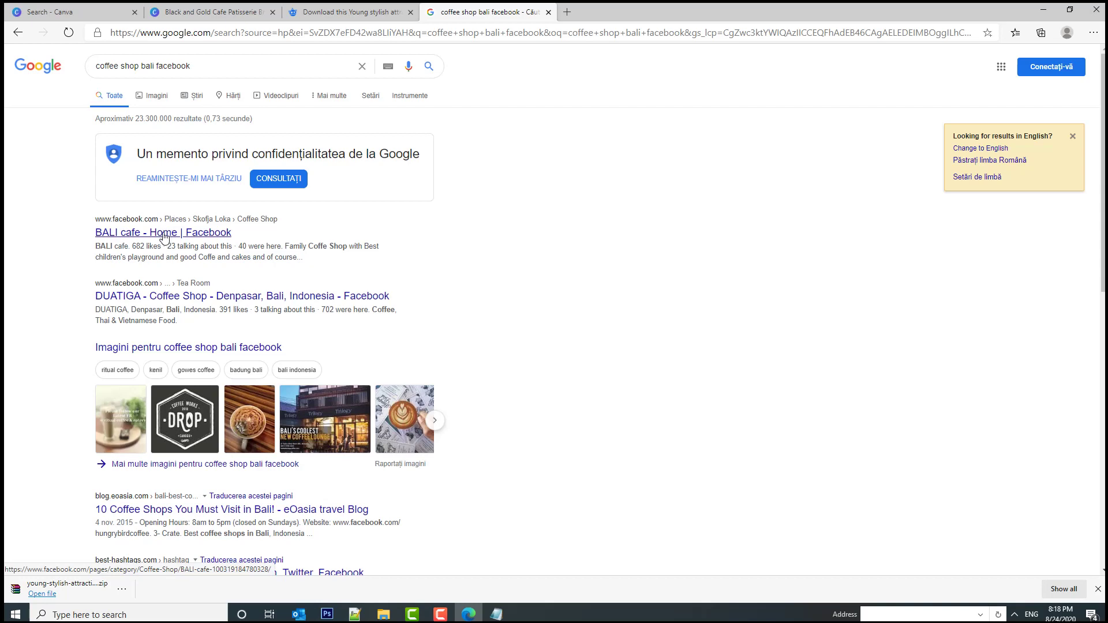
pyautogui.click(141, 299)
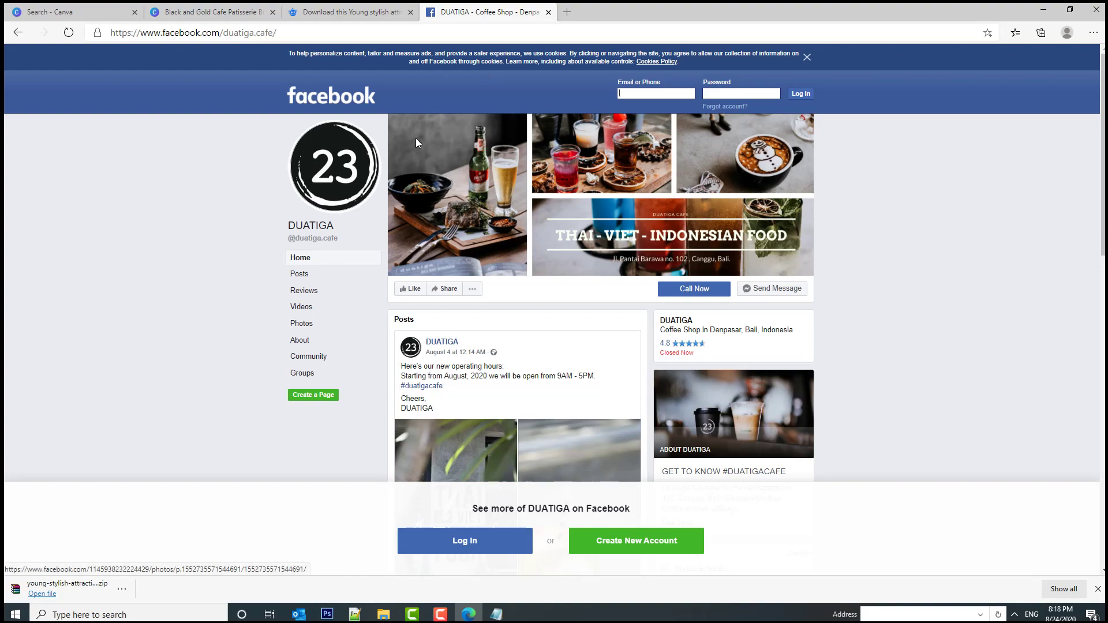
# Step: Glance at the Canva menu tab, return to the DUATIGA Facebook page, then start a blank tab
pyautogui.click(211, 12)
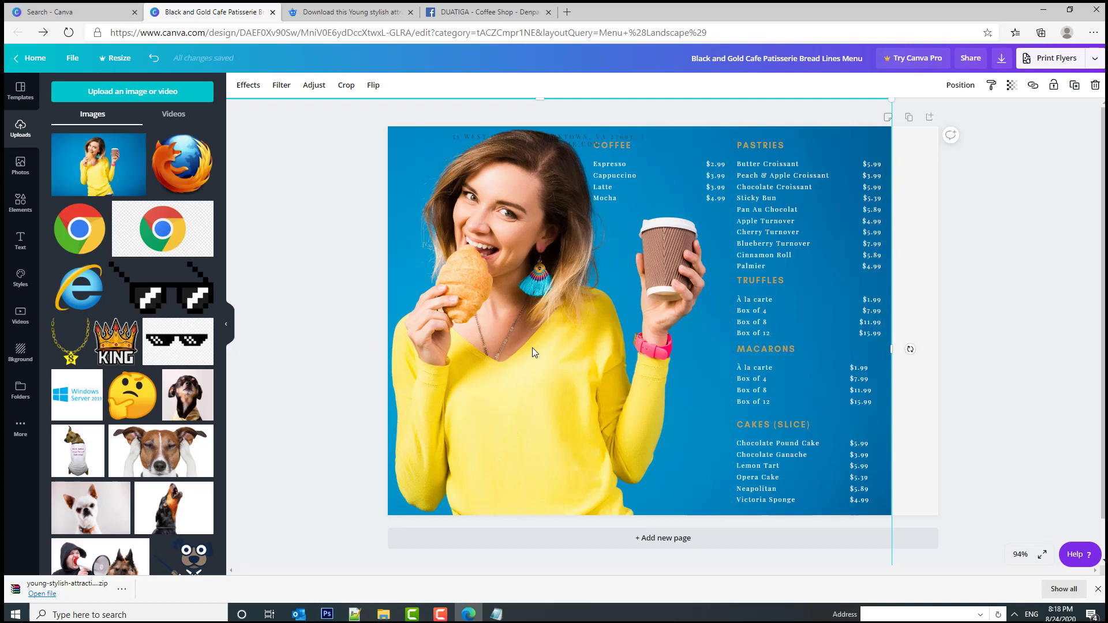
pyautogui.click(520, 8)
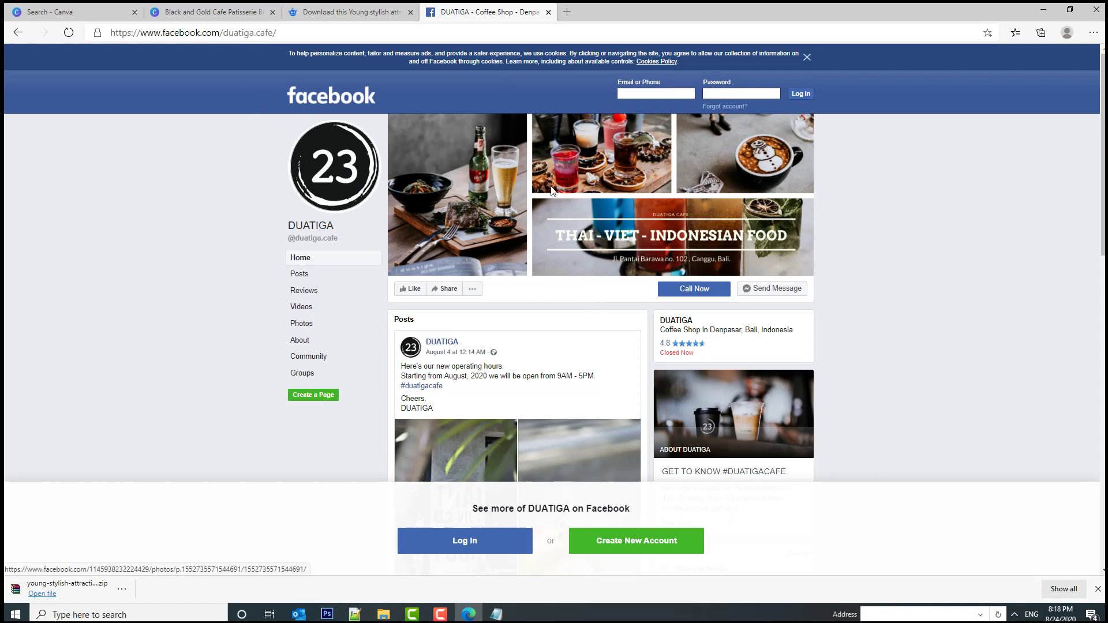
pyautogui.click(568, 12)
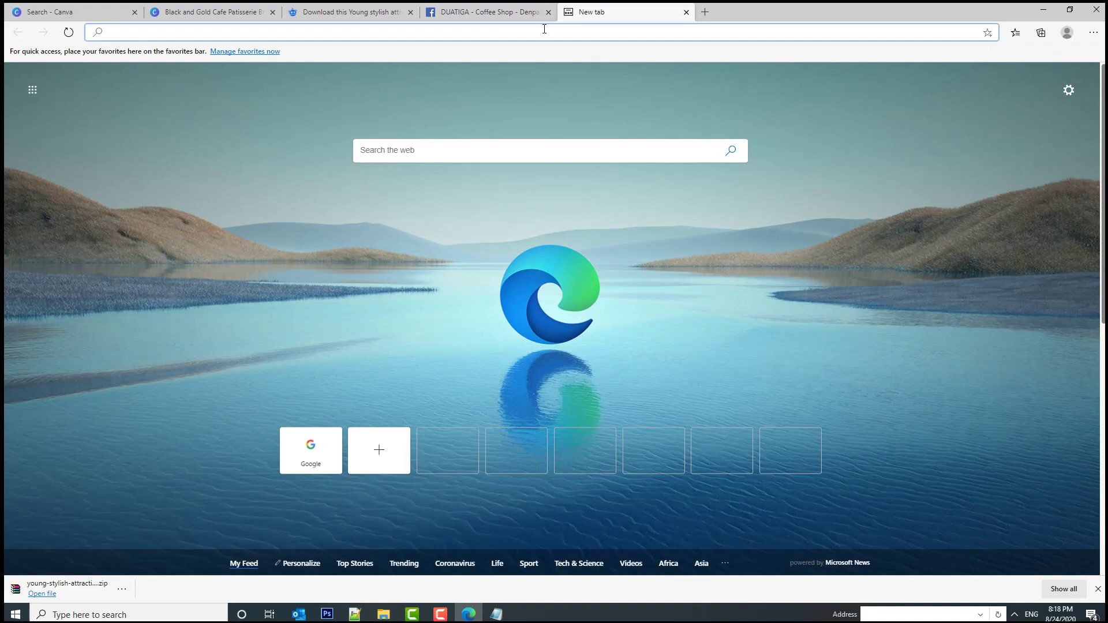
# Step: Look up Lightshot and open its website
pyautogui.write('lightshot')
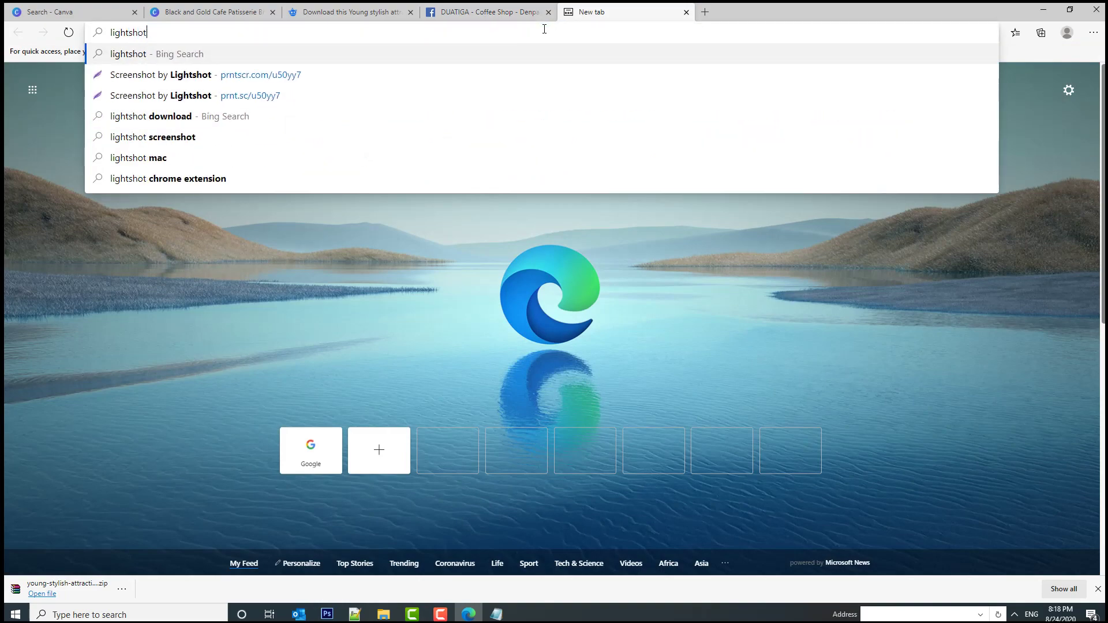
pyautogui.press('Return')
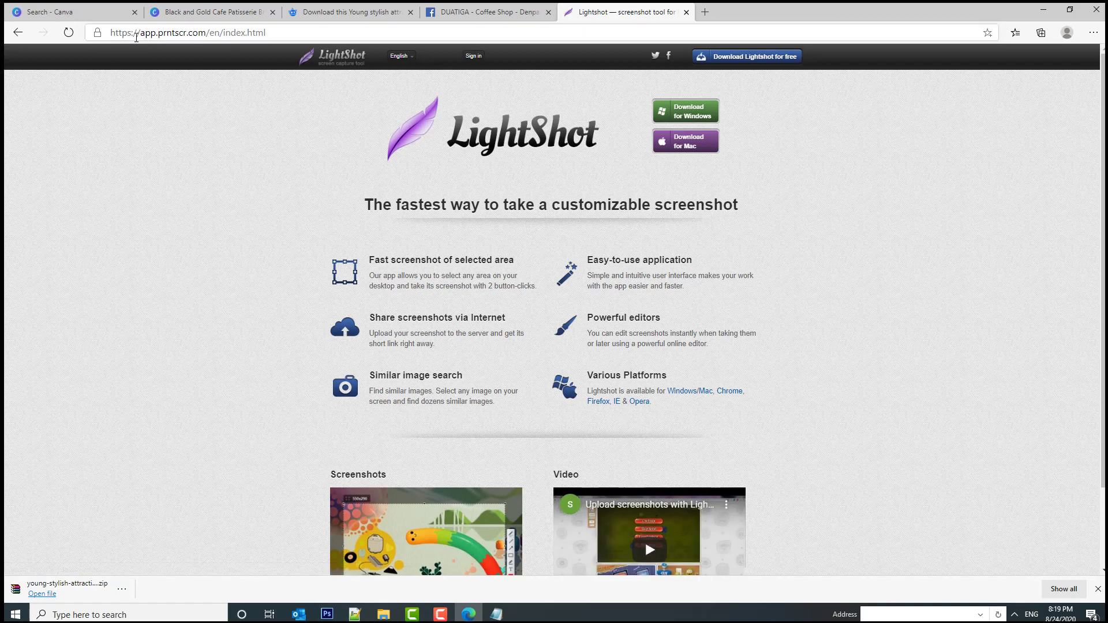
pyautogui.click(290, 29)
pyautogui.click(300, 141)
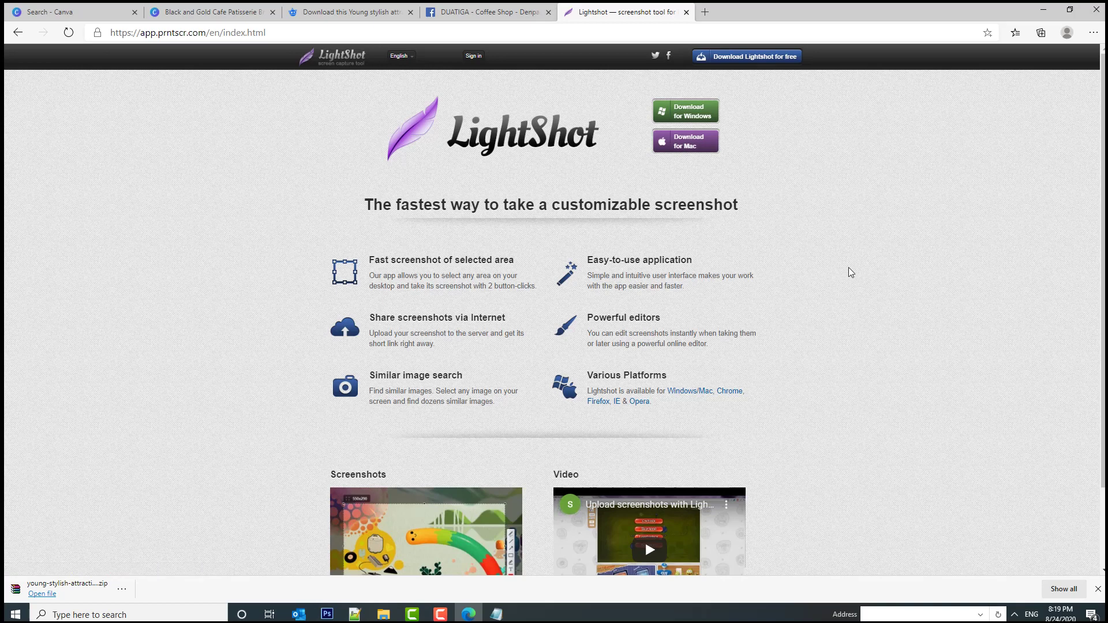
# Step: Capture the page's feature section and mark it with a red box and arrow
pyautogui.press('Print')
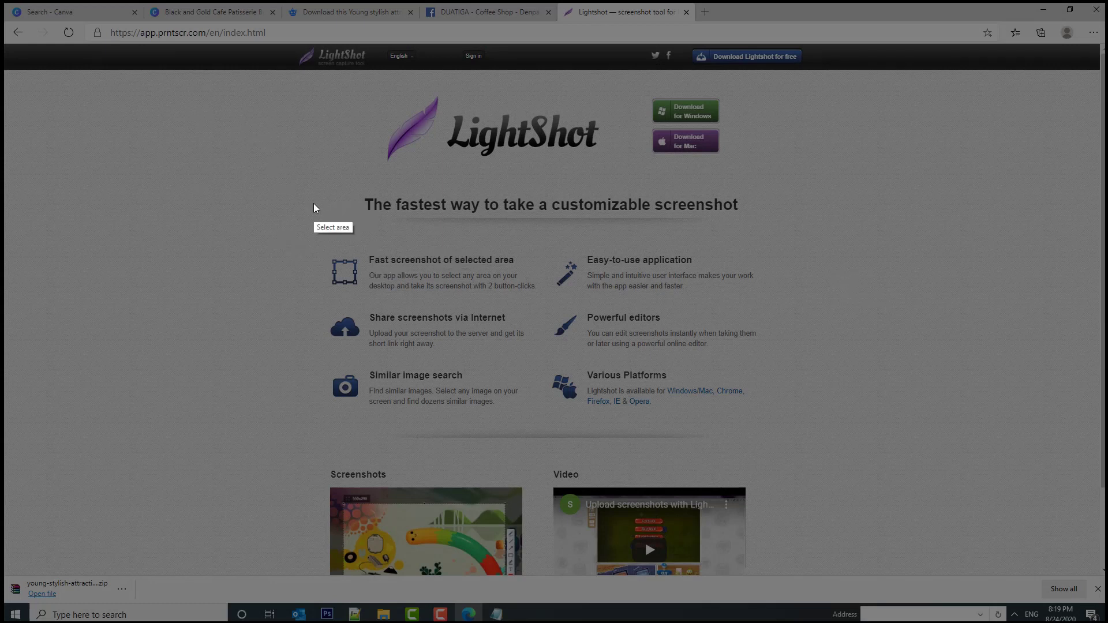
pyautogui.moveTo(286, 169); pyautogui.dragTo(816, 436)
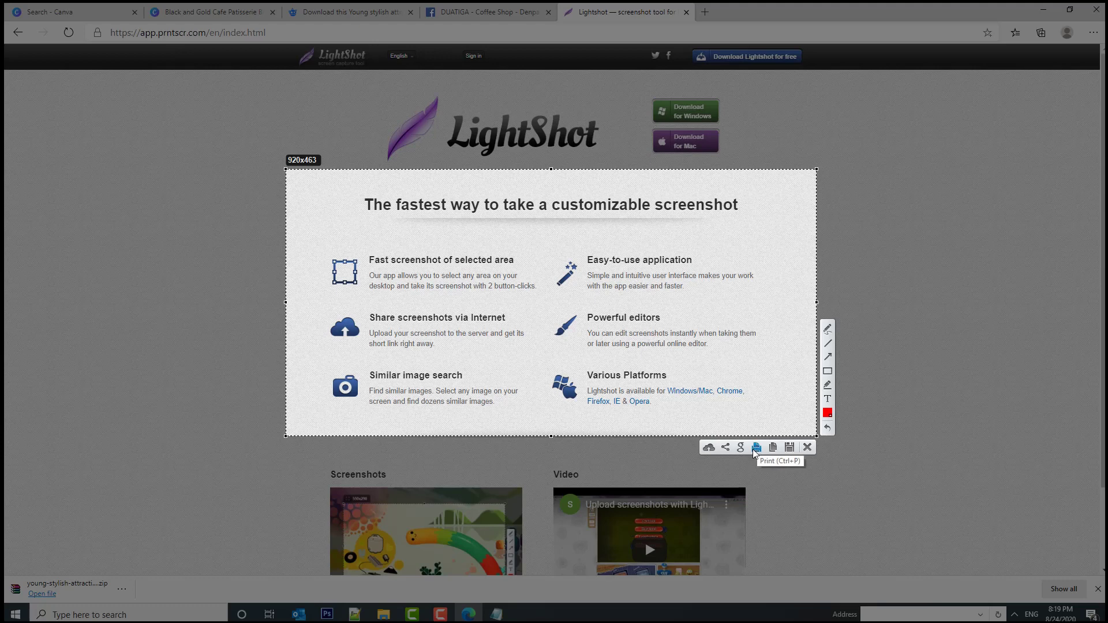
pyautogui.click(827, 372)
pyautogui.moveTo(316, 232)
pyautogui.mouseDown()
pyautogui.moveTo(485, 312)
pyautogui.moveTo(551, 307)
pyautogui.mouseUp()
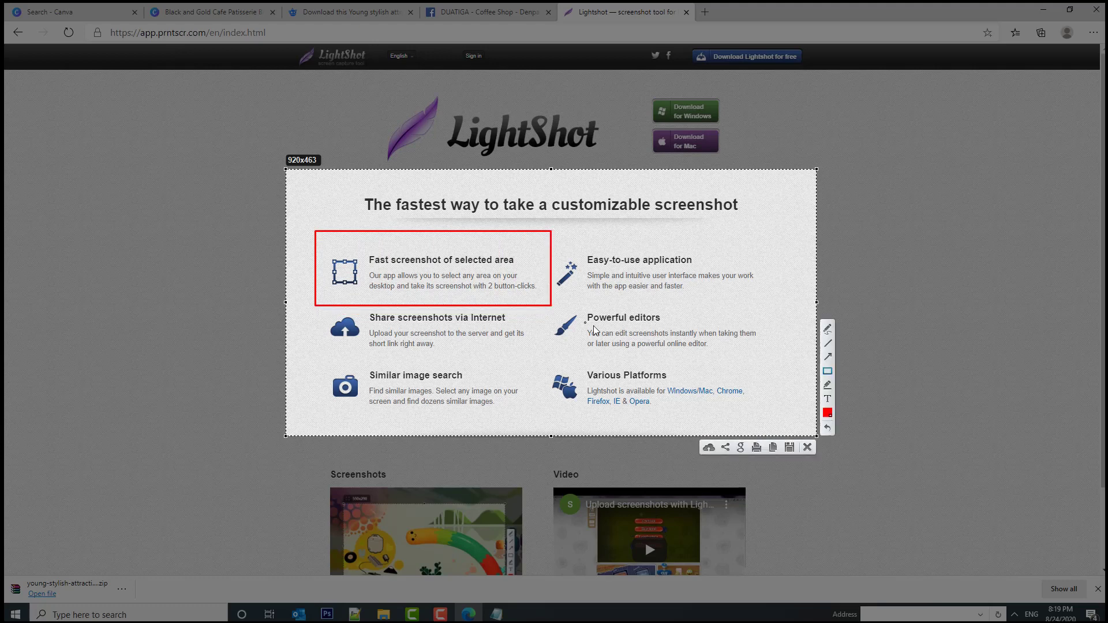
pyautogui.click(828, 359)
pyautogui.moveTo(706, 394); pyautogui.dragTo(542, 312)
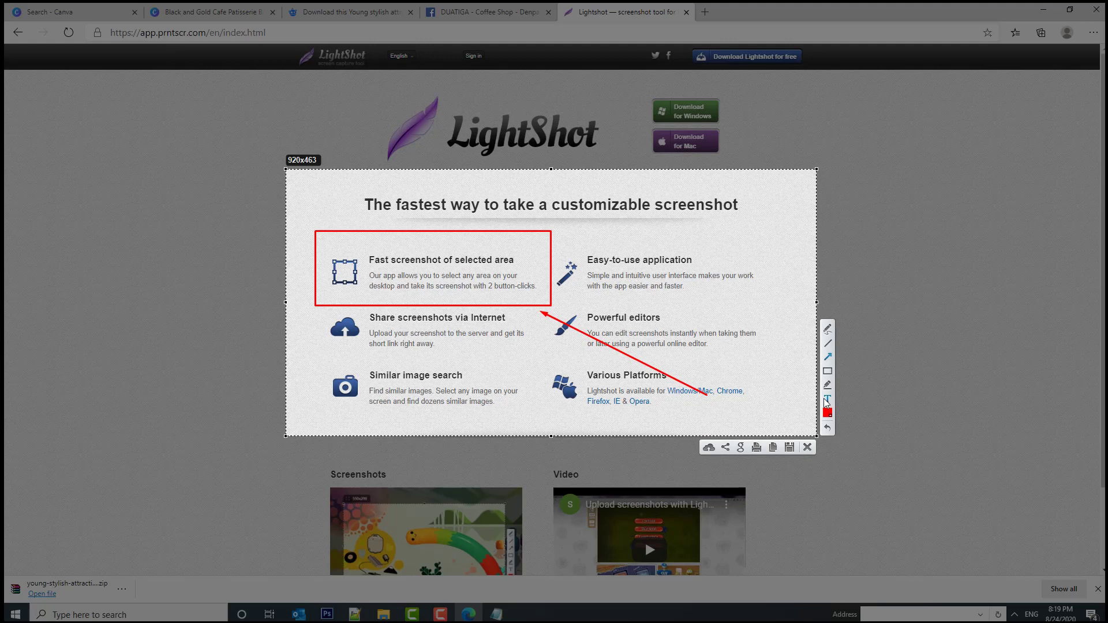
# Step: Add the note 'THIS NEEDS TO BE CHANGED!' inside the box and upload the capture to prnt.sc
pyautogui.click(441, 306)
pyautogui.write('Light')
pyautogui.write(' NEEDS TO BE')
pyautogui.write(' CHANGED!')
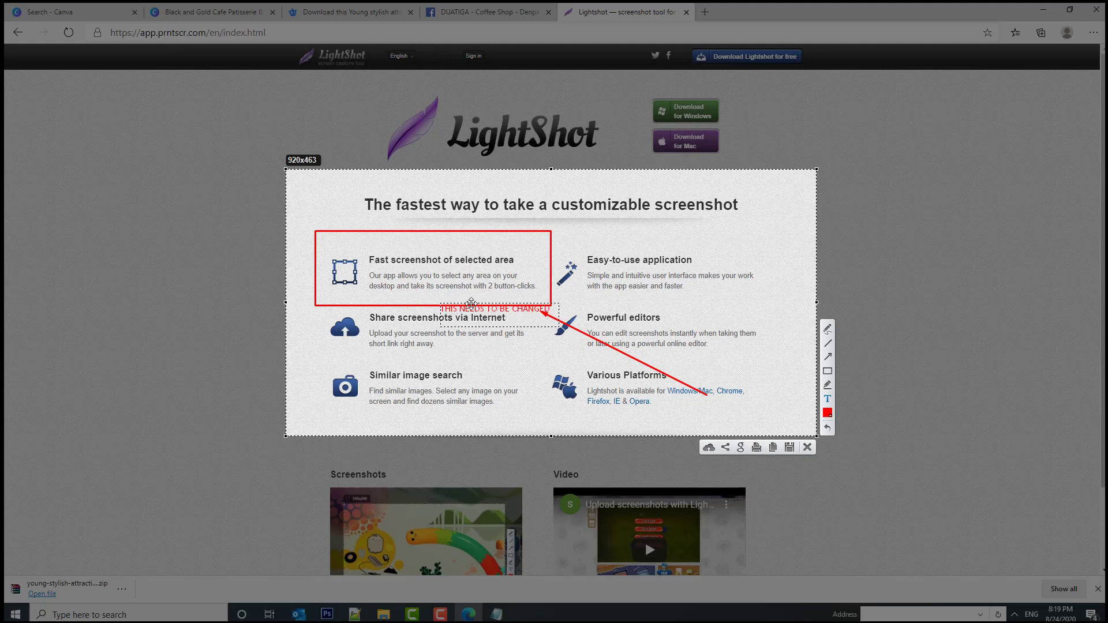
pyautogui.moveTo(474, 304); pyautogui.dragTo(418, 289)
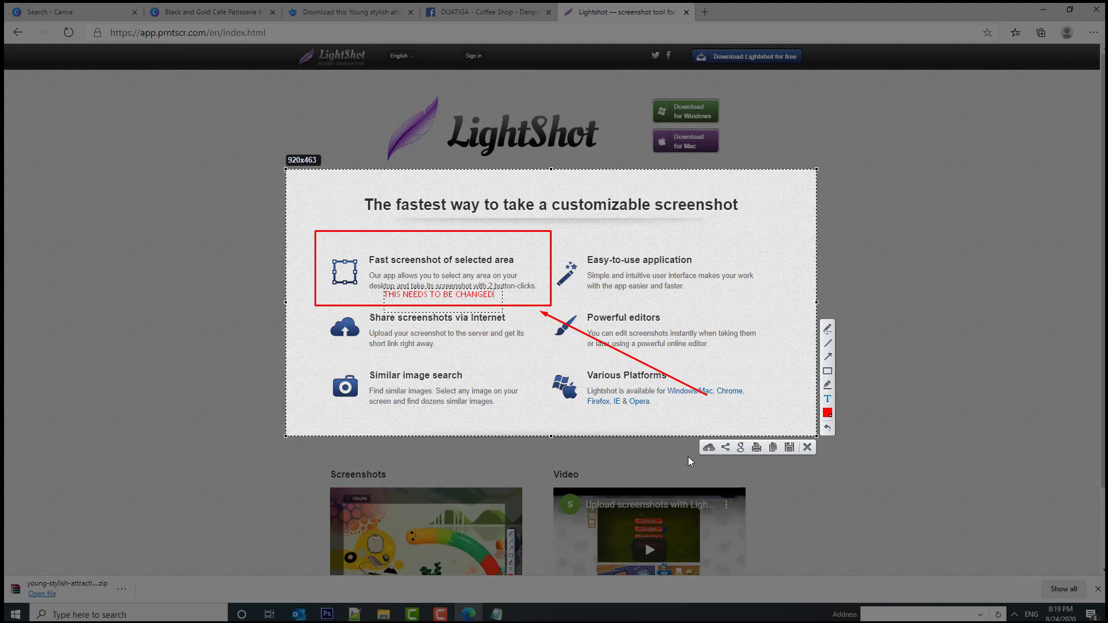
pyautogui.click(786, 448)
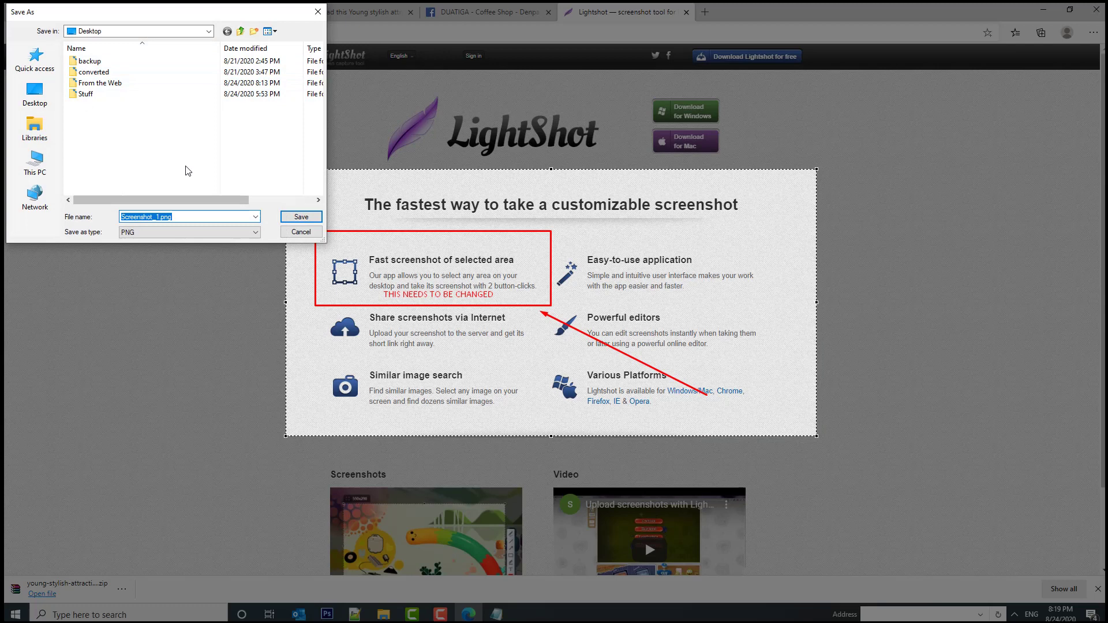
pyautogui.click(300, 231)
pyautogui.click(709, 447)
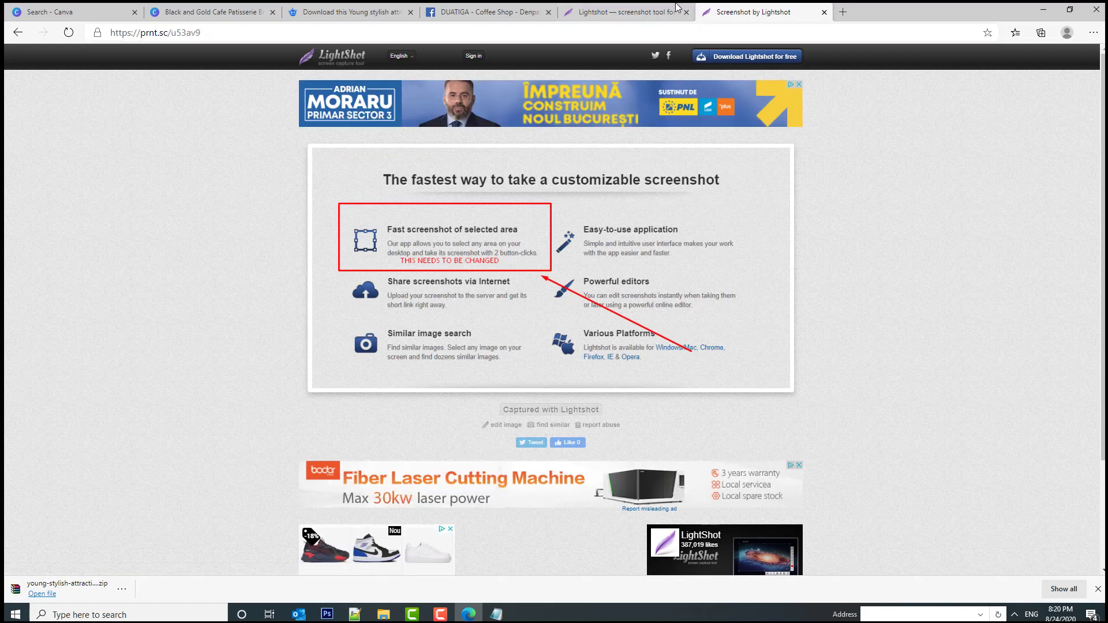
pyautogui.click(634, 8)
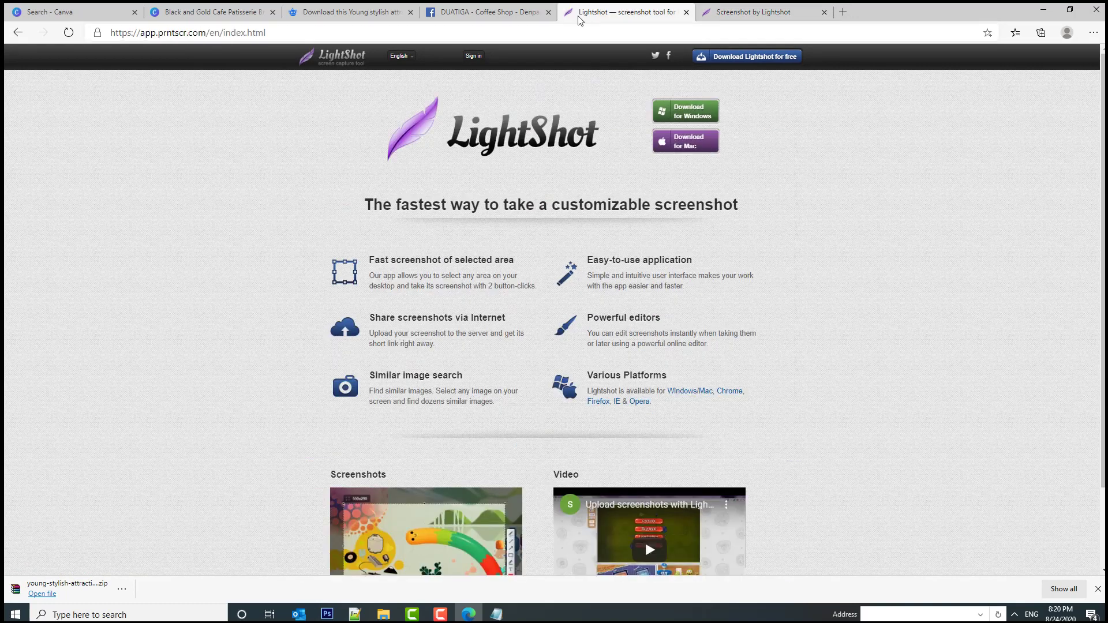
# Step: Capture the DUATIGA Facebook page and save it as 'Facebook coffee shop page.png' in From the Web
pyautogui.click(468, 12)
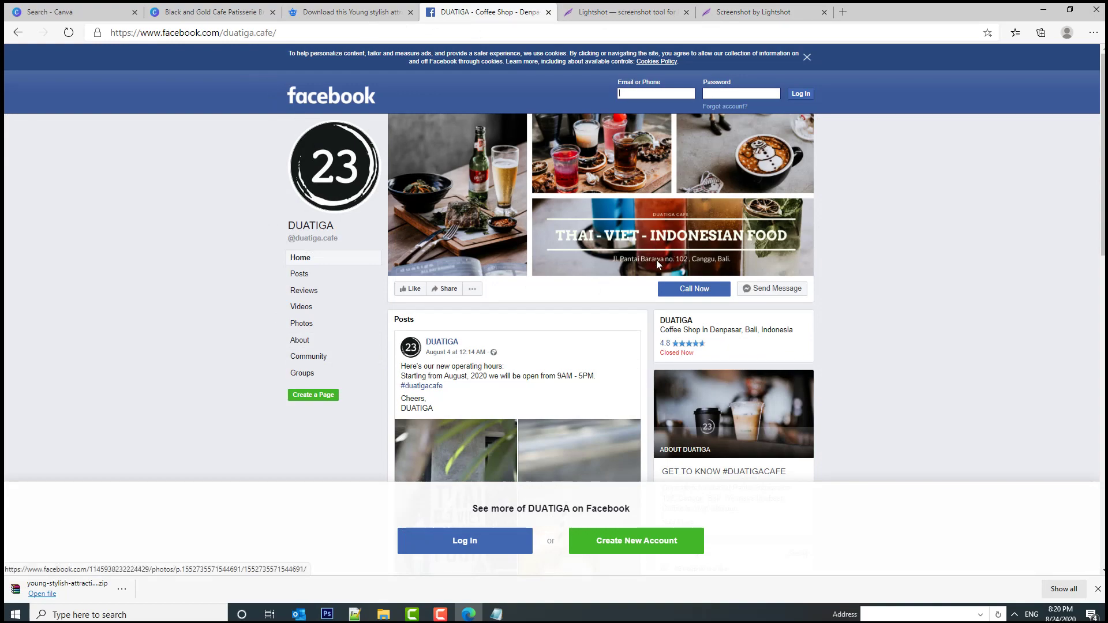
pyautogui.press('Print')
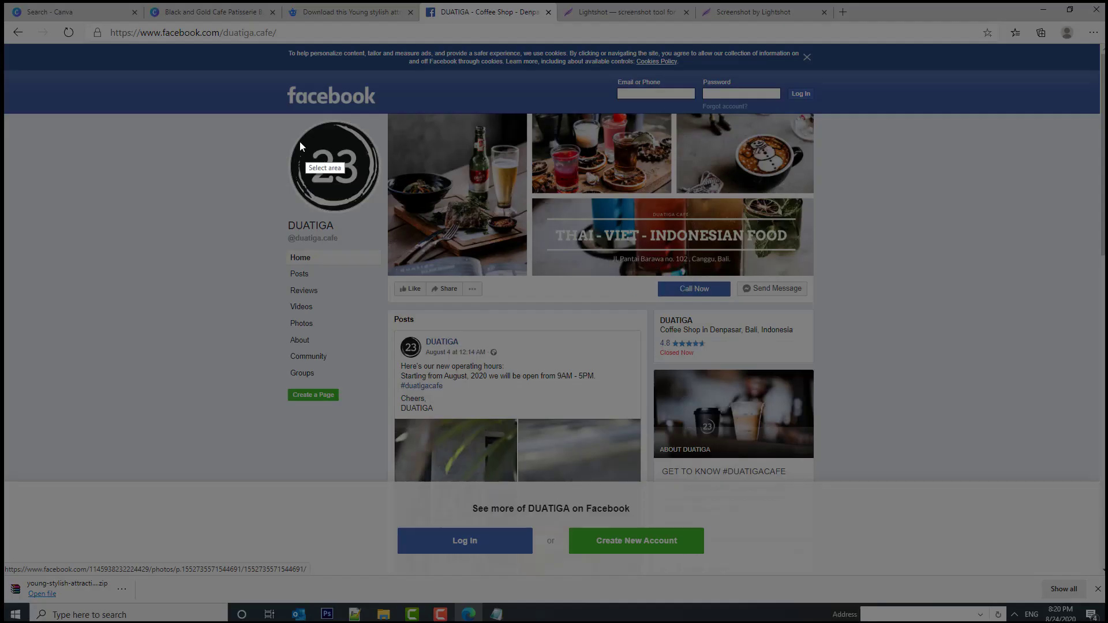
pyautogui.moveTo(275, 113); pyautogui.dragTo(814, 482)
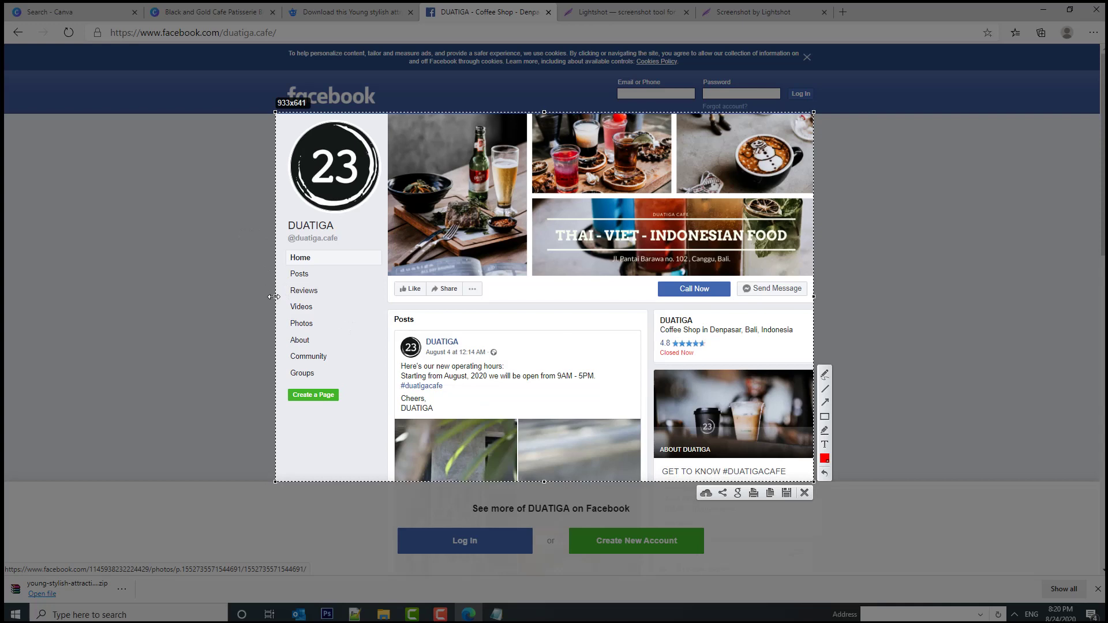
pyautogui.moveTo(273, 297); pyautogui.dragTo(275, 296)
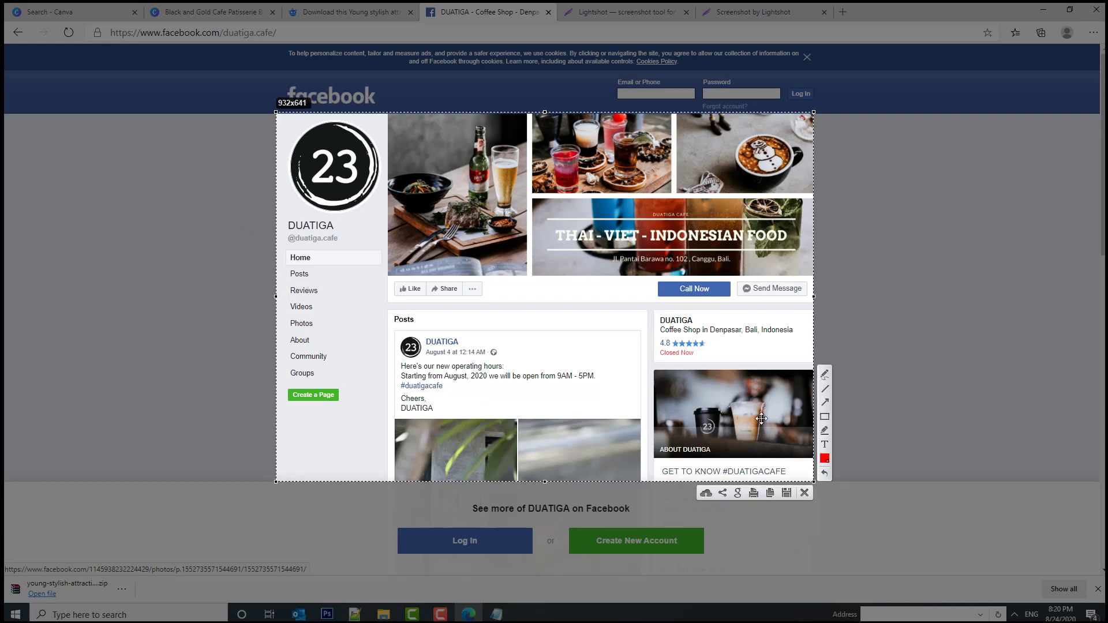
pyautogui.click(786, 493)
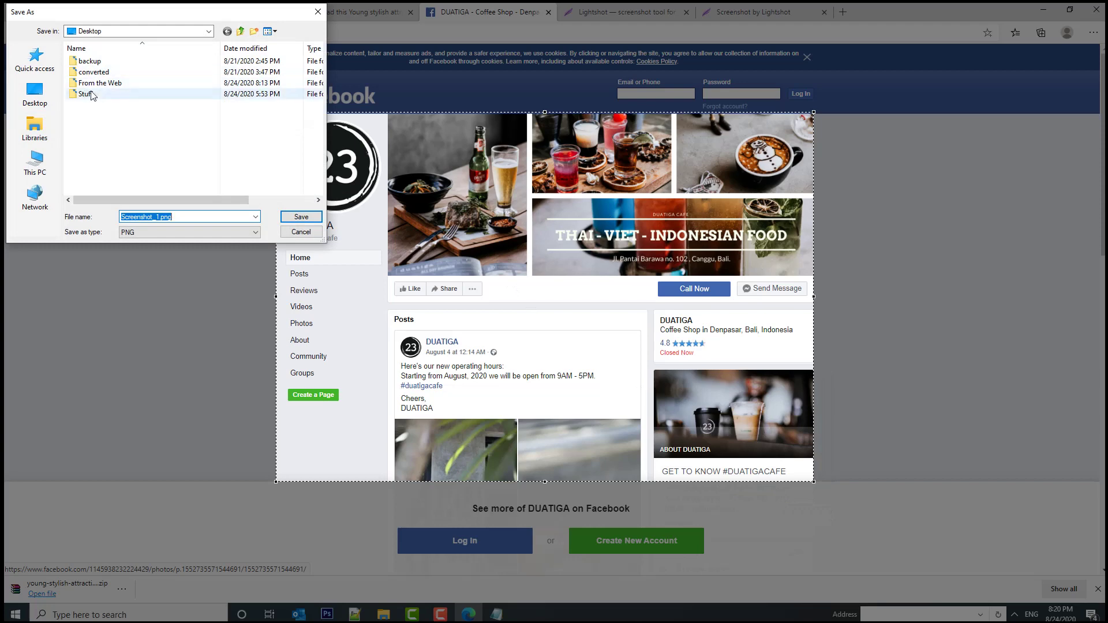
pyautogui.doubleClick(95, 83)
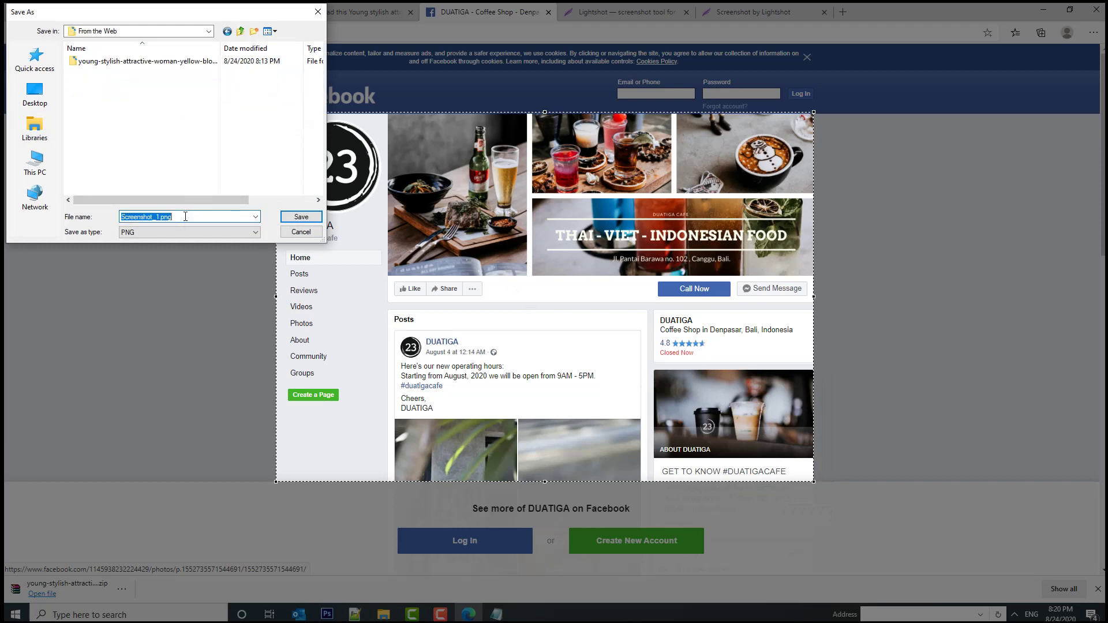
pyautogui.write('Facebook coffee')
pyautogui.press('Return')
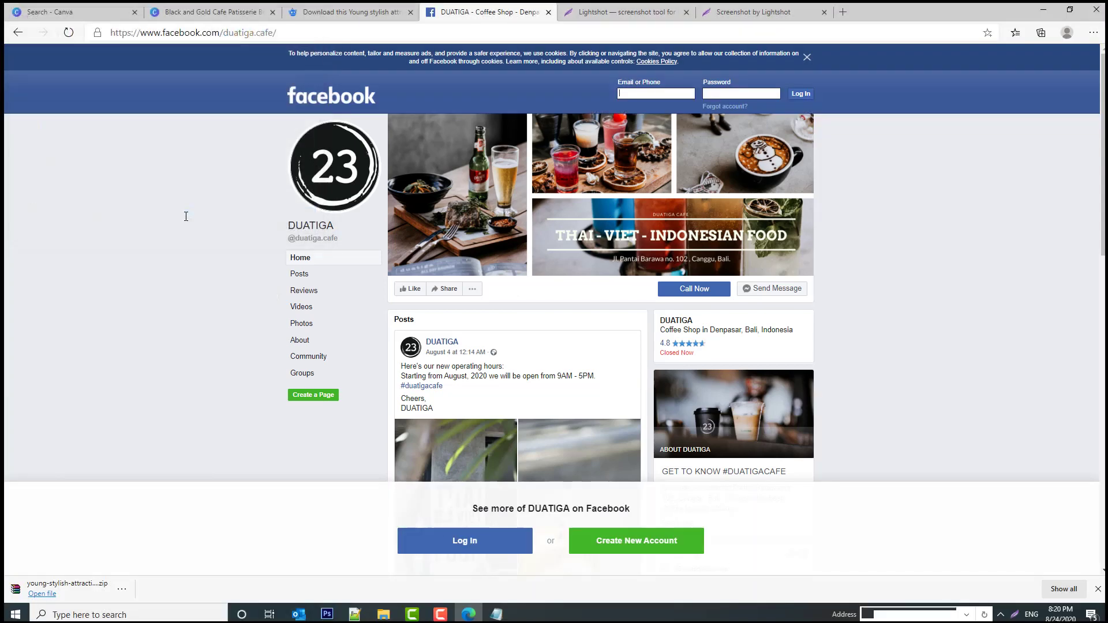
# Step: Add the phone-shaped frame from Elements and resize it over the woman's yellow sweater
pyautogui.click(225, 12)
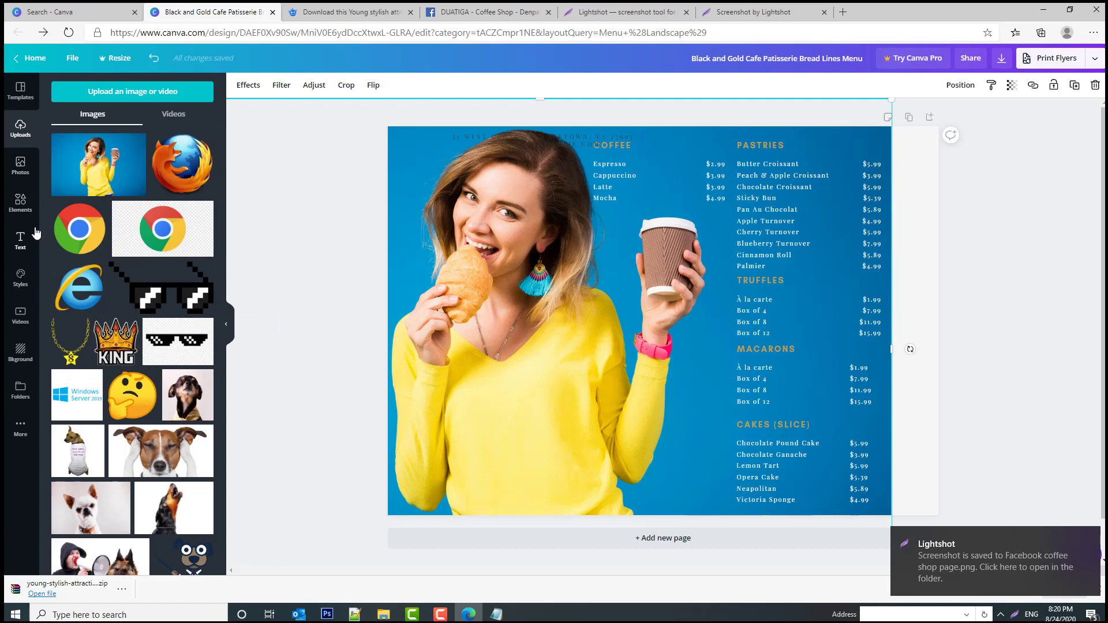
pyautogui.click(22, 202)
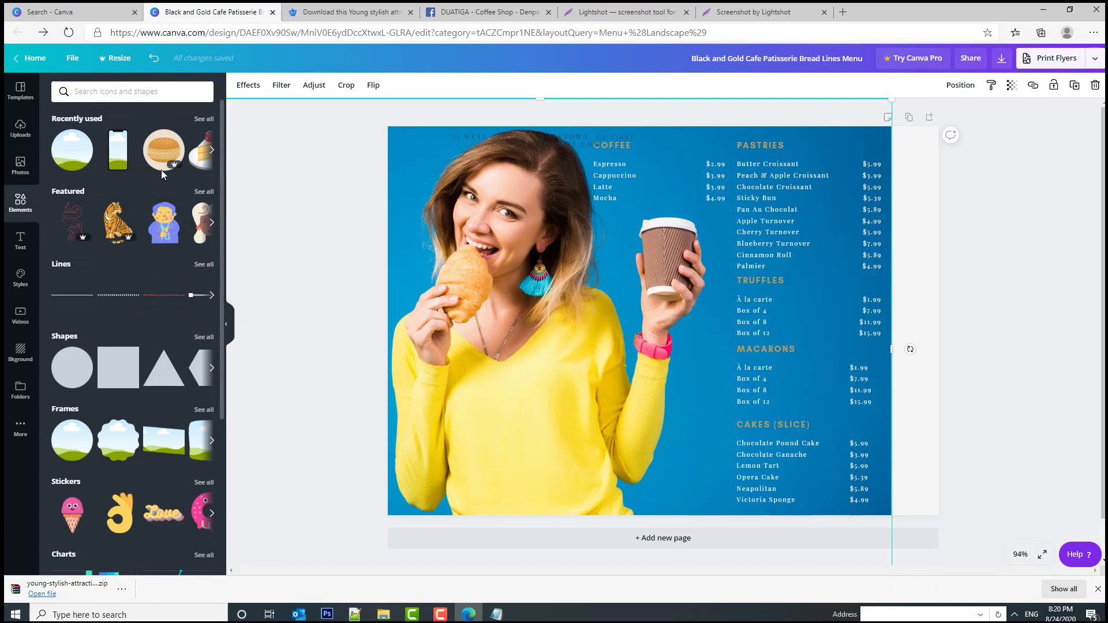
pyautogui.scroll(-3, 94, 258)
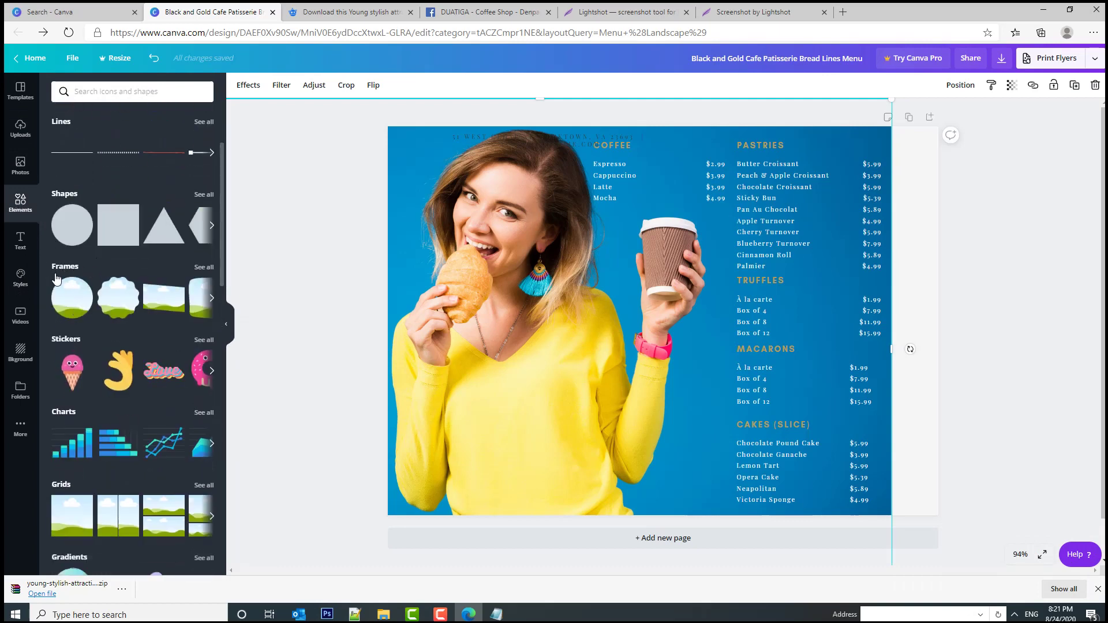
pyautogui.click(211, 299)
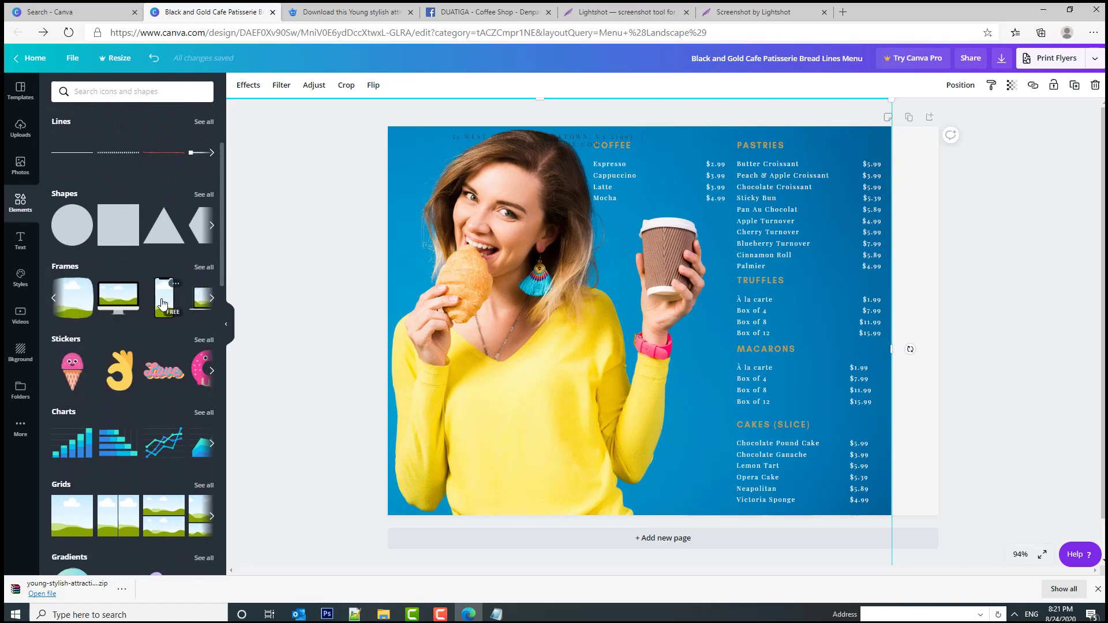
pyautogui.click(212, 300)
pyautogui.click(212, 303)
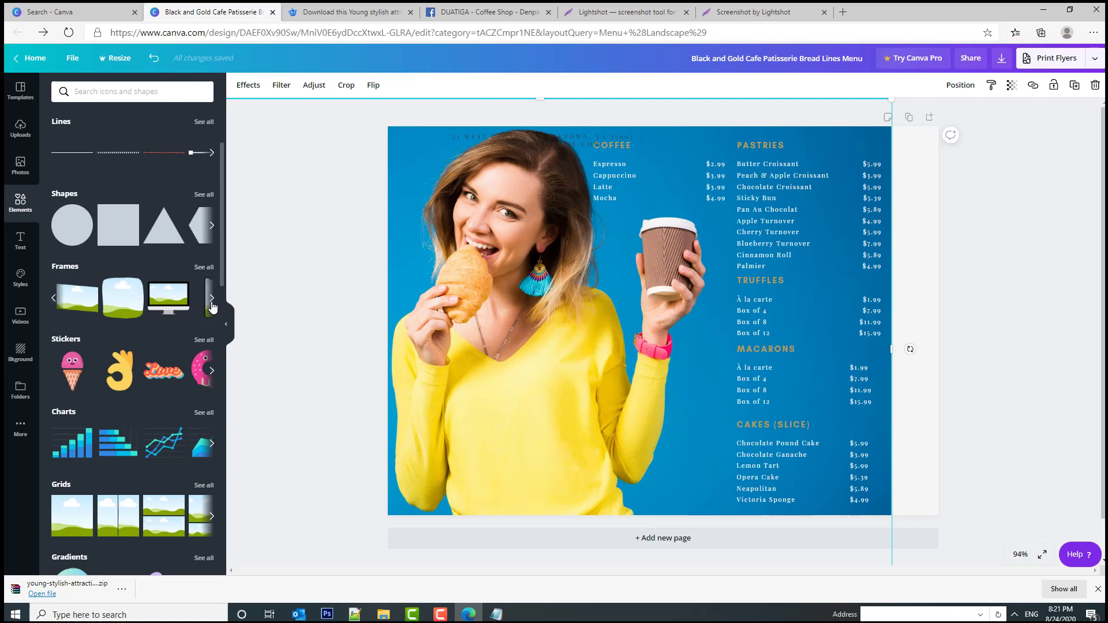
pyautogui.click(212, 305)
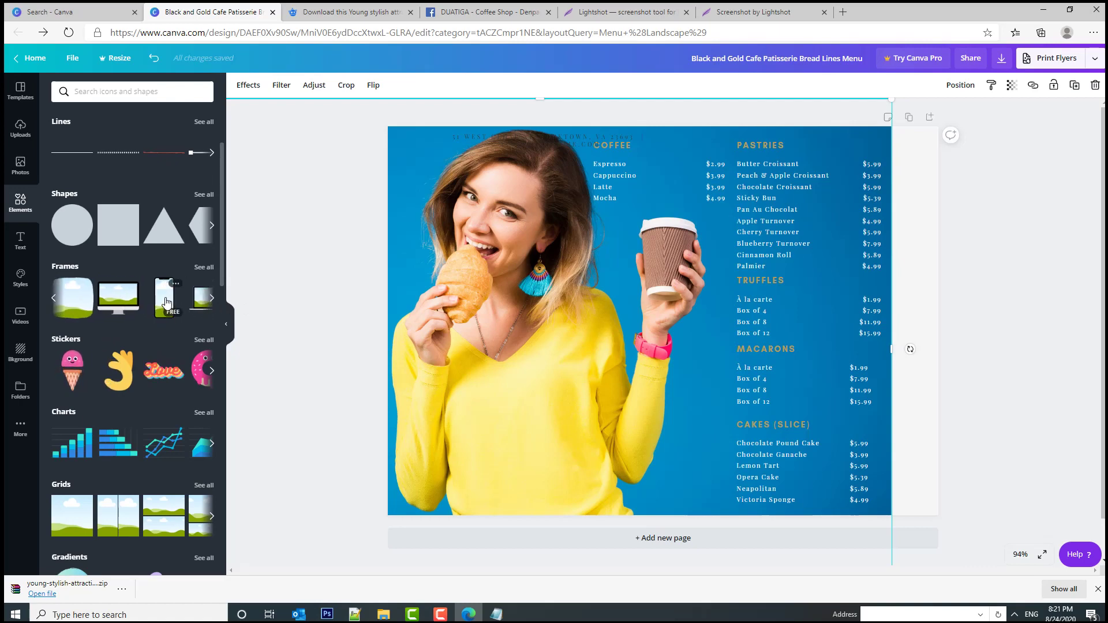
pyautogui.moveTo(171, 309); pyautogui.dragTo(532, 384)
pyautogui.moveTo(551, 450); pyautogui.dragTo(509, 449)
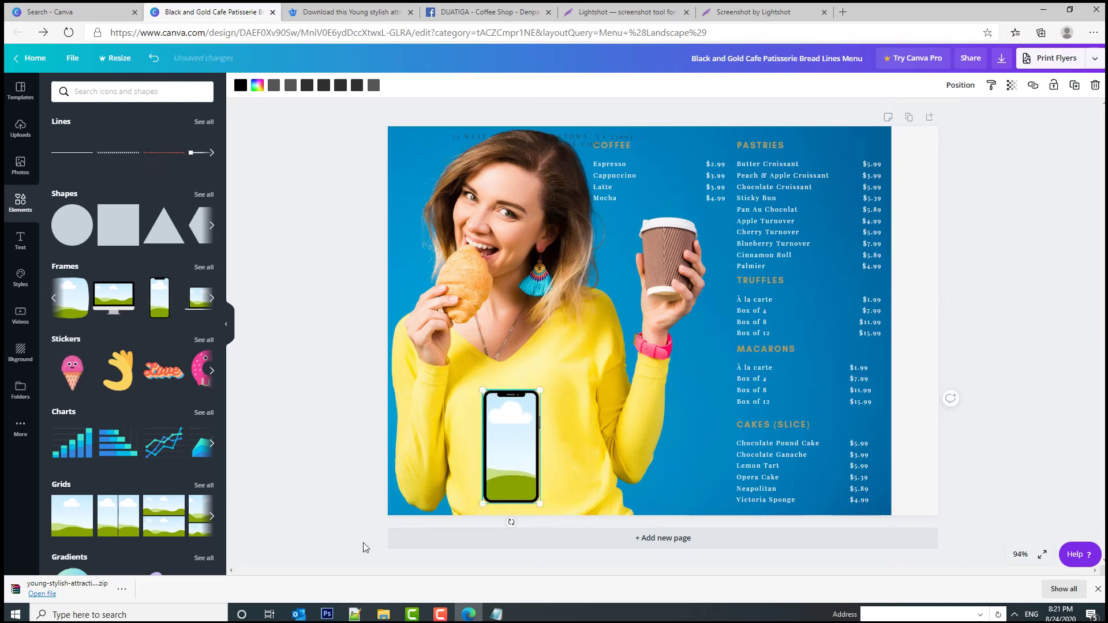
pyautogui.click(383, 614)
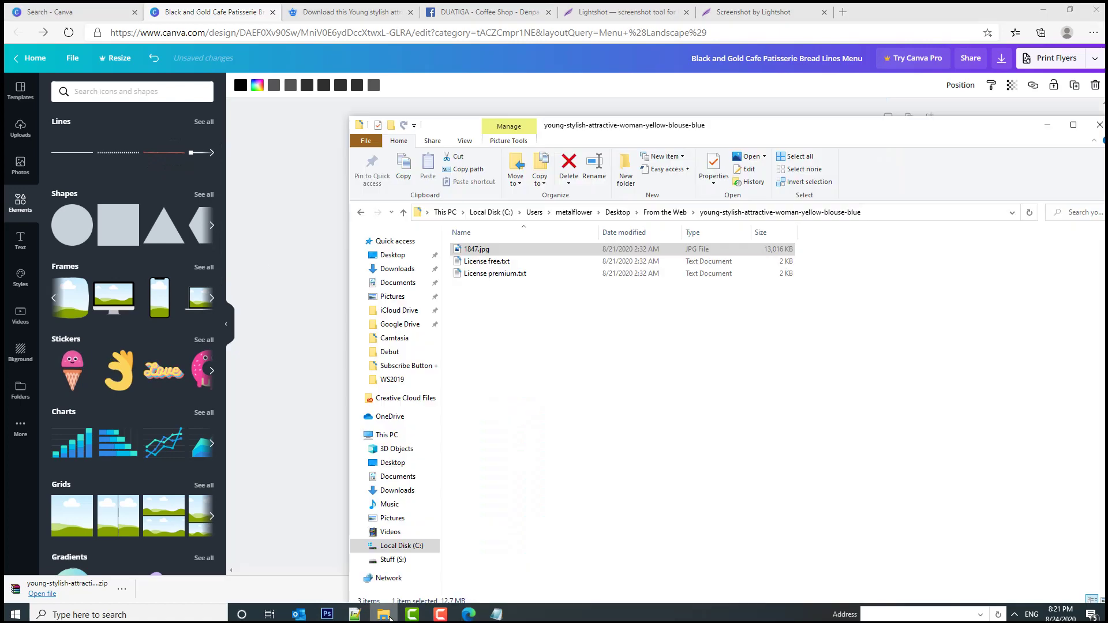
# Step: Upload the Facebook page screenshot to Canva and drop it into the phone frame
pyautogui.click(665, 212)
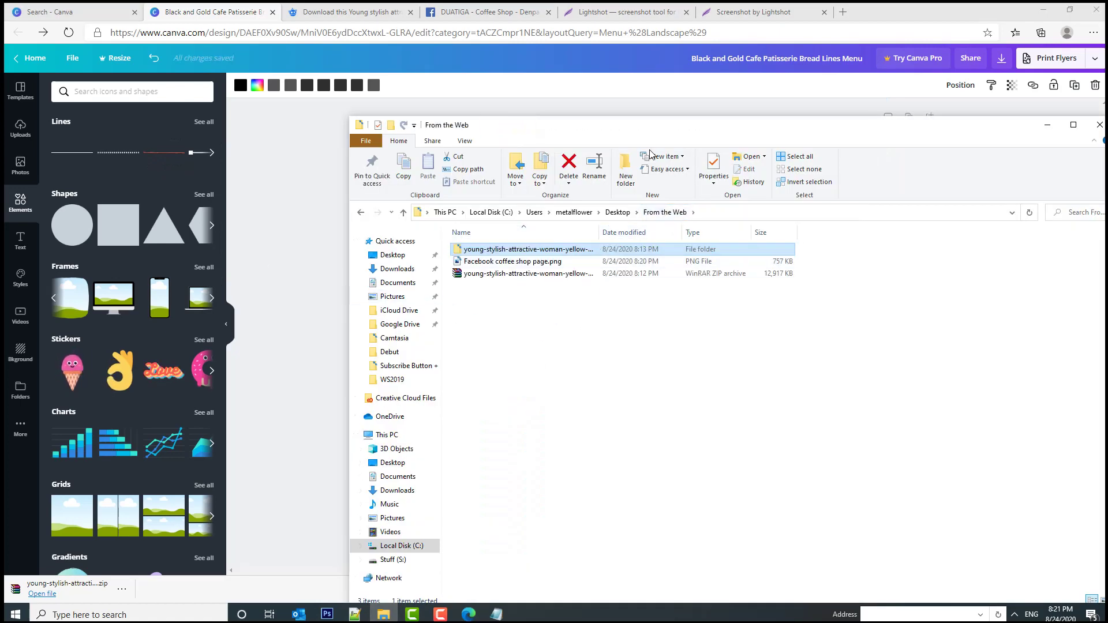
pyautogui.moveTo(652, 130); pyautogui.dragTo(925, 125)
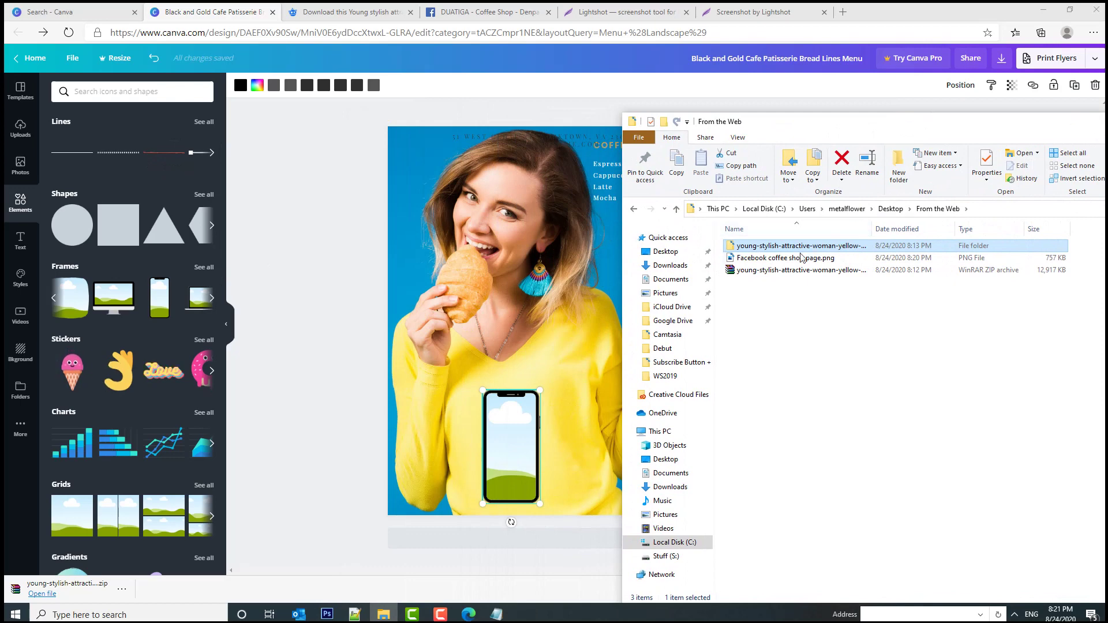
pyautogui.moveTo(802, 258); pyautogui.dragTo(114, 226)
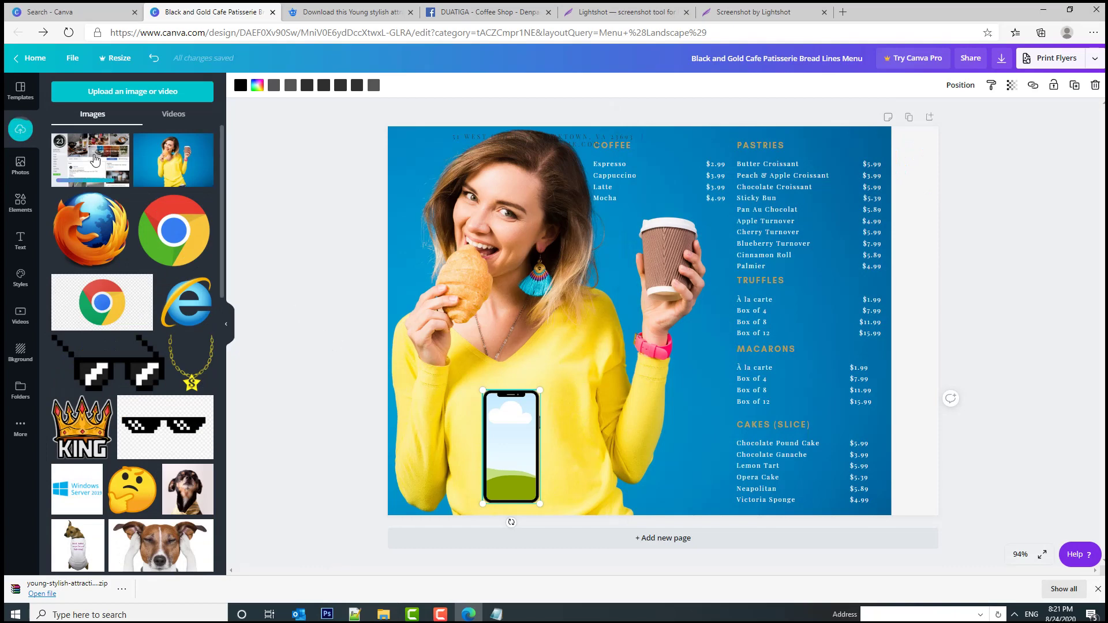
pyautogui.moveTo(91, 159); pyautogui.dragTo(515, 426)
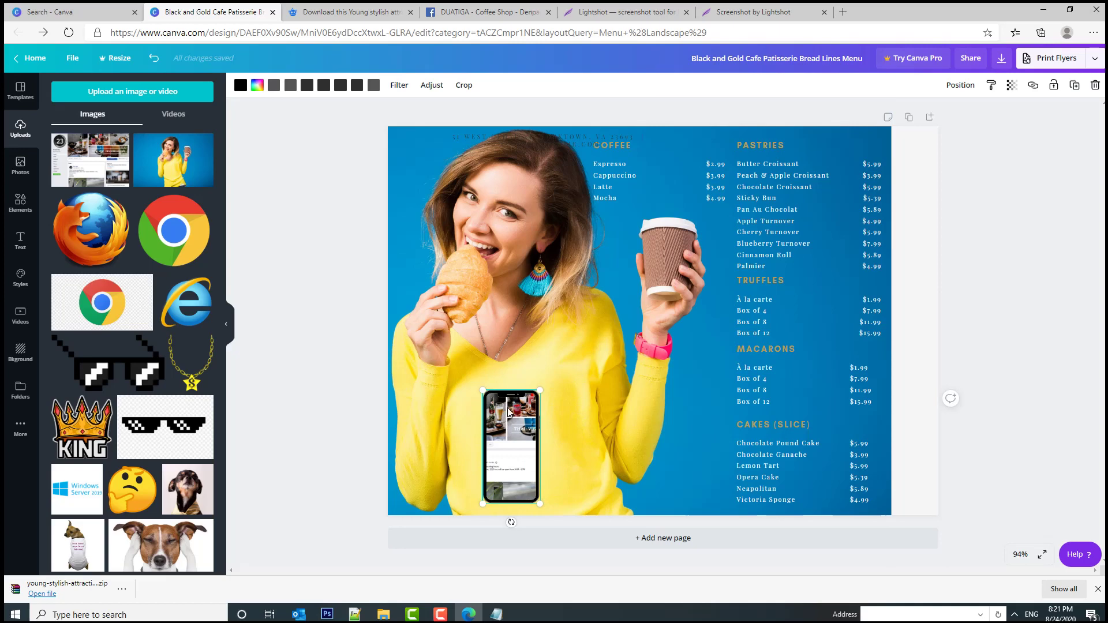
# Step: Shift and enlarge the screenshot inside the frame so the 23 logo and links show
pyautogui.moveTo(508, 412); pyautogui.dragTo(500, 427)
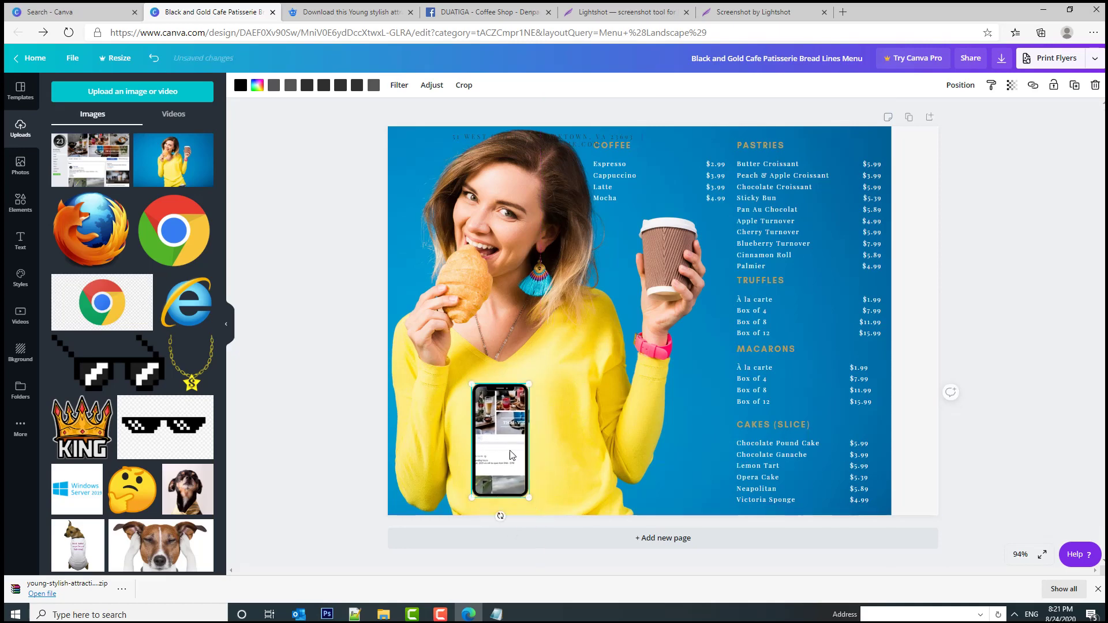
pyautogui.doubleClick(494, 428)
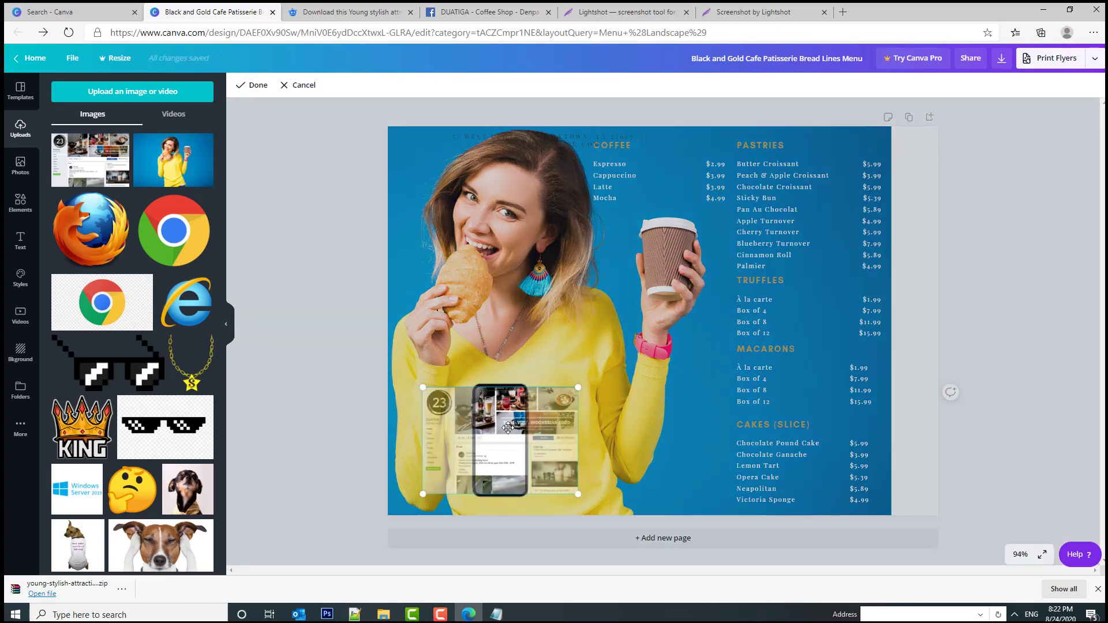
pyautogui.moveTo(486, 420); pyautogui.dragTo(573, 429)
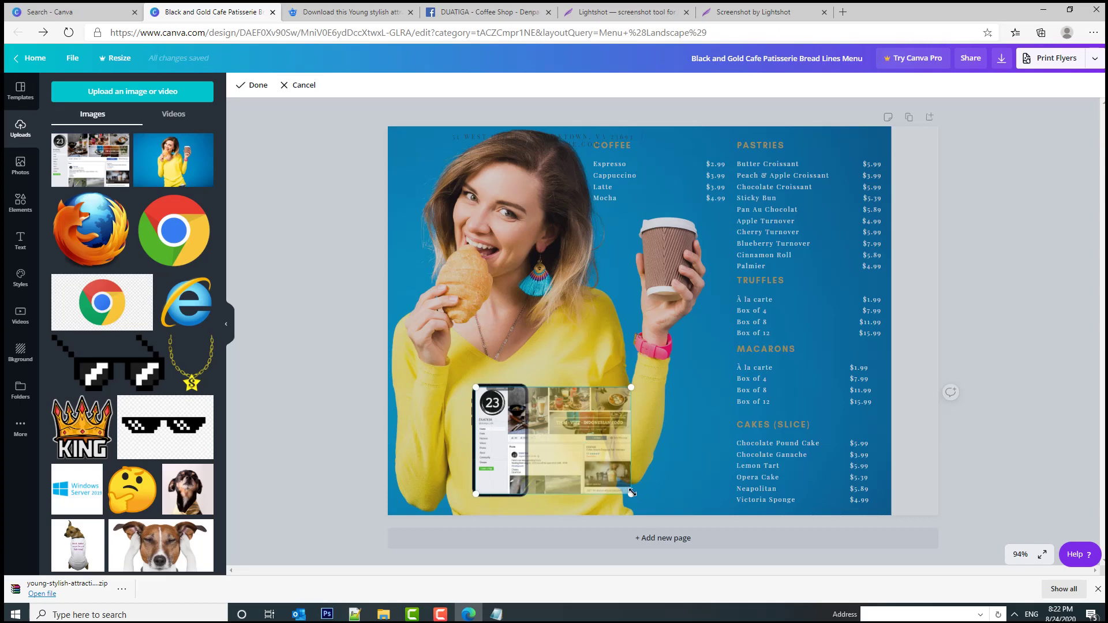
pyautogui.moveTo(632, 492); pyautogui.dragTo(736, 534)
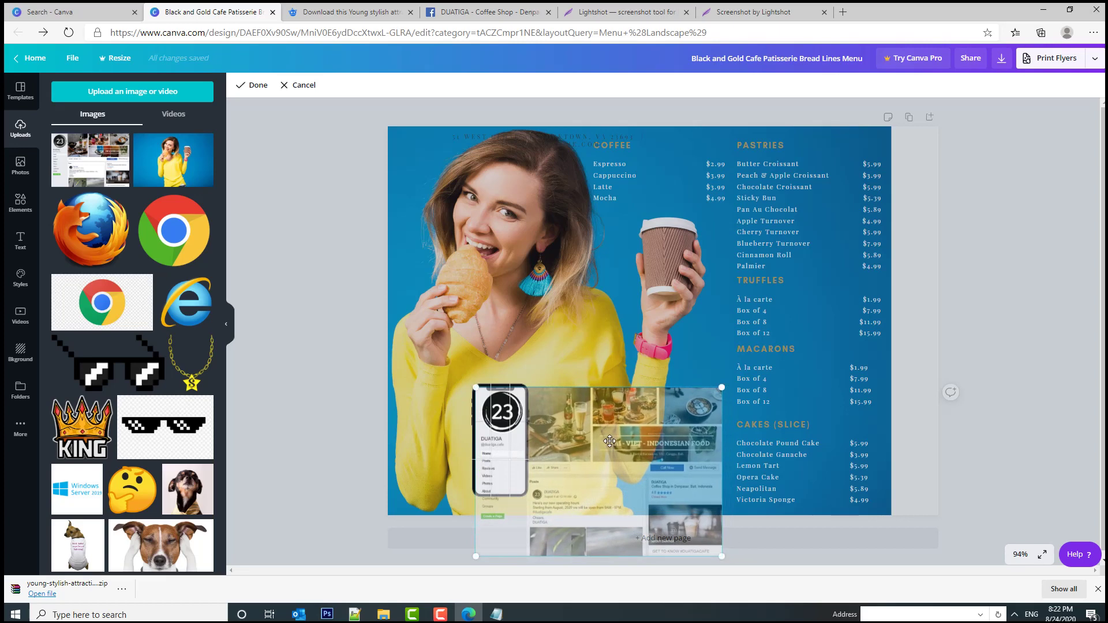
pyautogui.moveTo(610, 442); pyautogui.dragTo(605, 443)
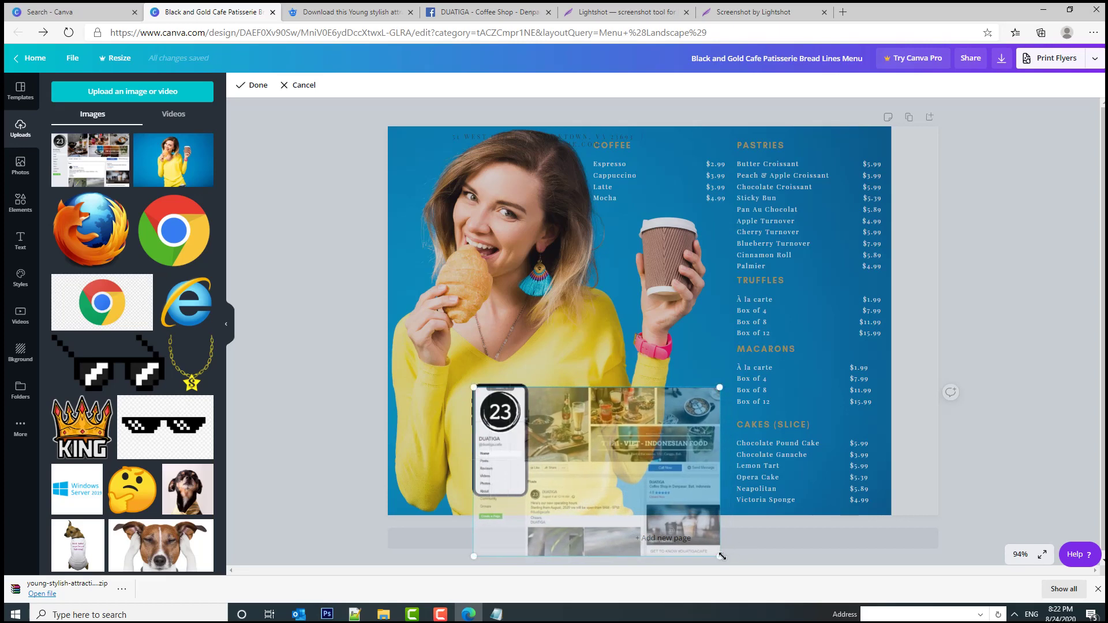
pyautogui.moveTo(719, 556); pyautogui.dragTo(732, 559)
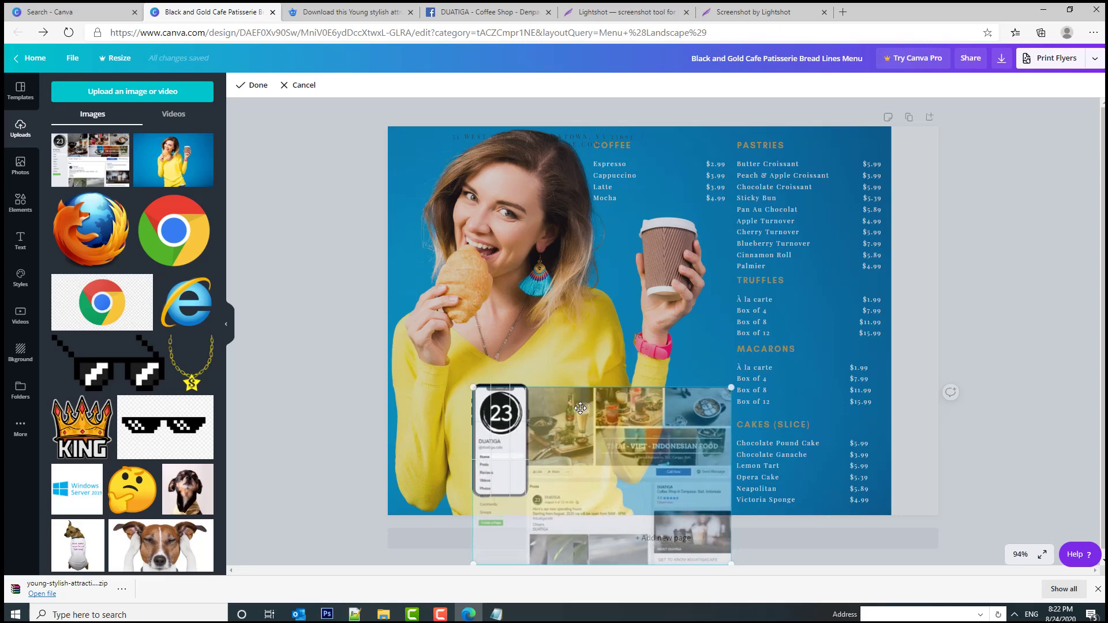
pyautogui.click(650, 314)
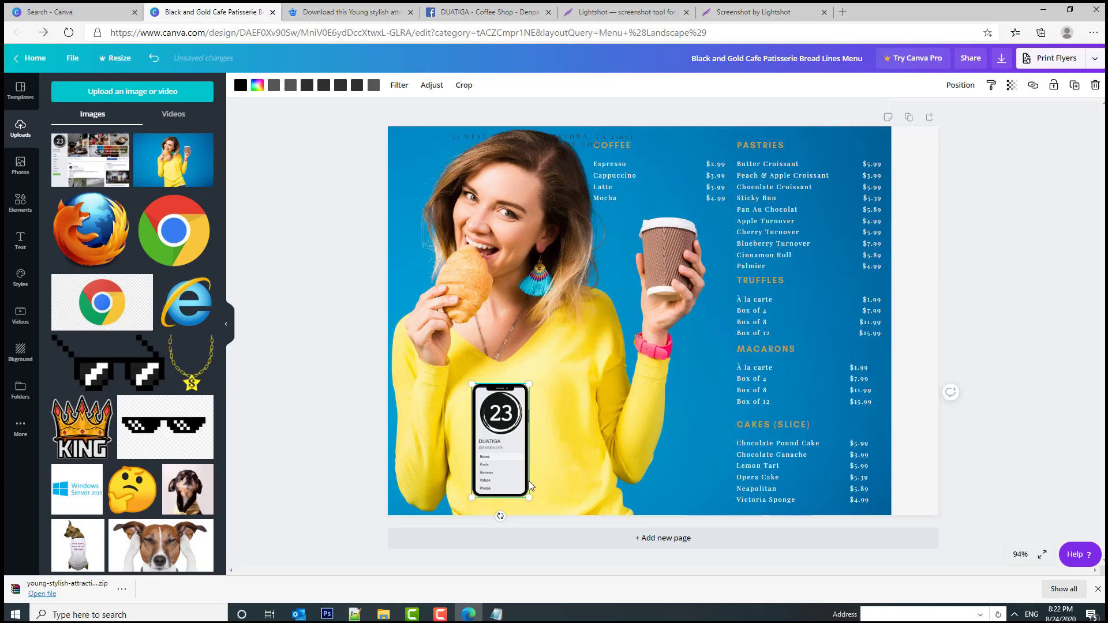
# Step: Reposition the phone frame on the shirt and set the canvas zoom to 125%
pyautogui.click(609, 421)
pyautogui.moveTo(500, 439); pyautogui.dragTo(511, 447)
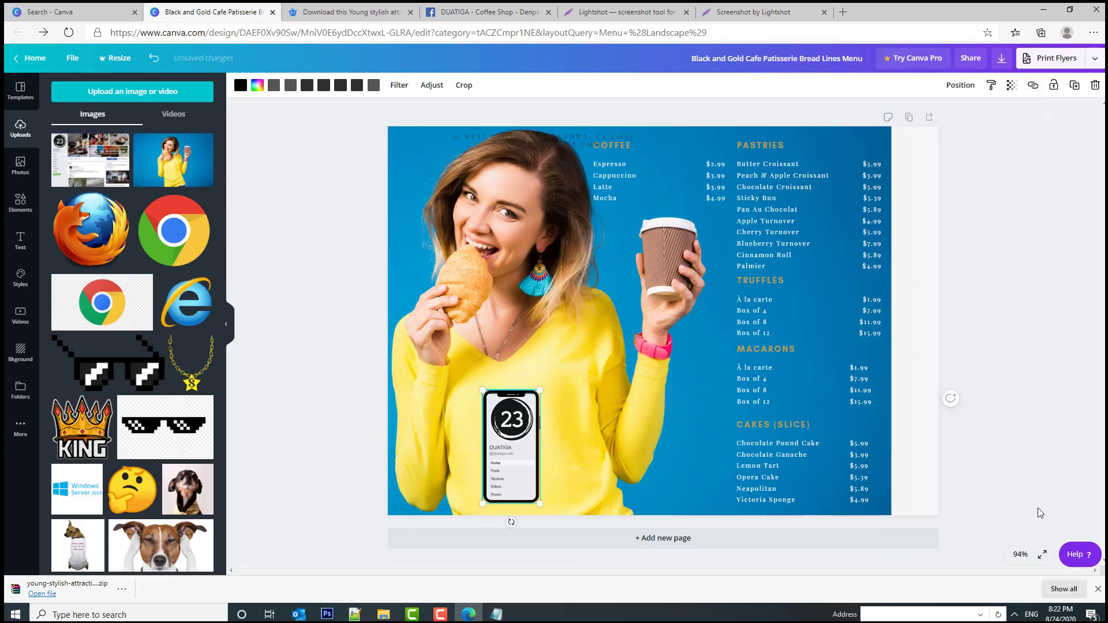
pyautogui.click(1018, 555)
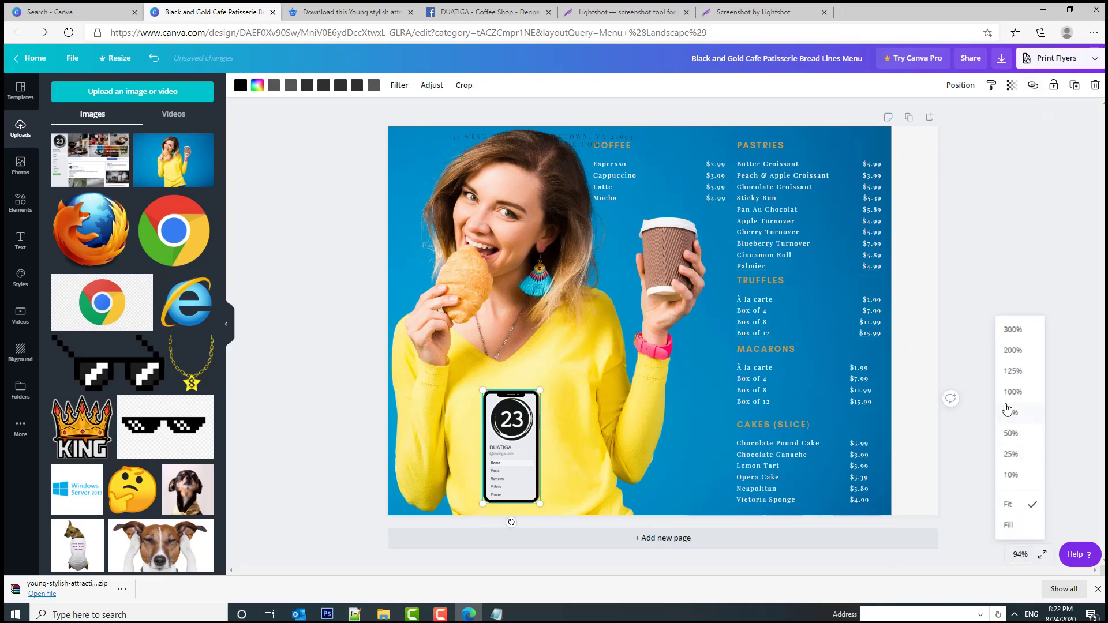
pyautogui.click(1013, 371)
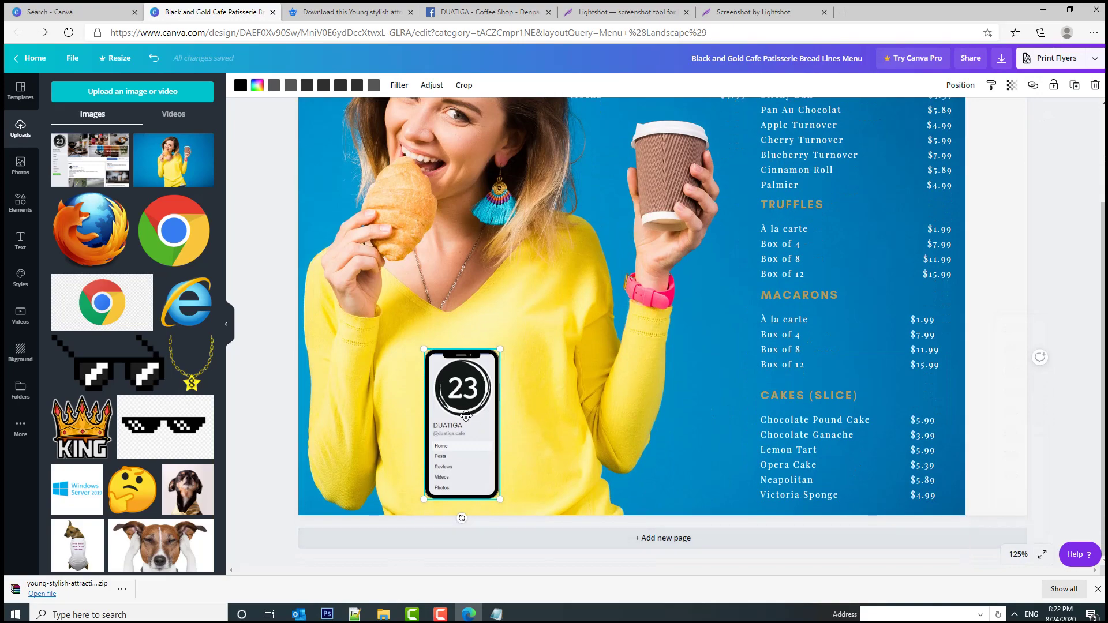
pyautogui.moveTo(465, 415); pyautogui.dragTo(465, 416)
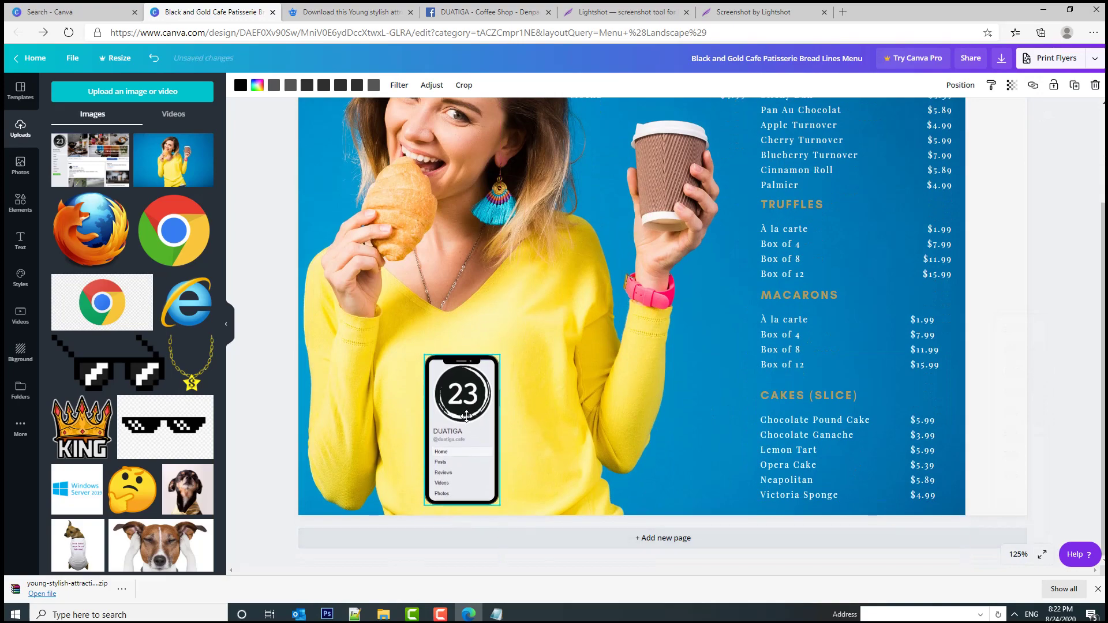
pyautogui.click(535, 424)
# Step: Move the address text from the page top down over the menu's cake rows
pyautogui.scroll(3, 695, 409)
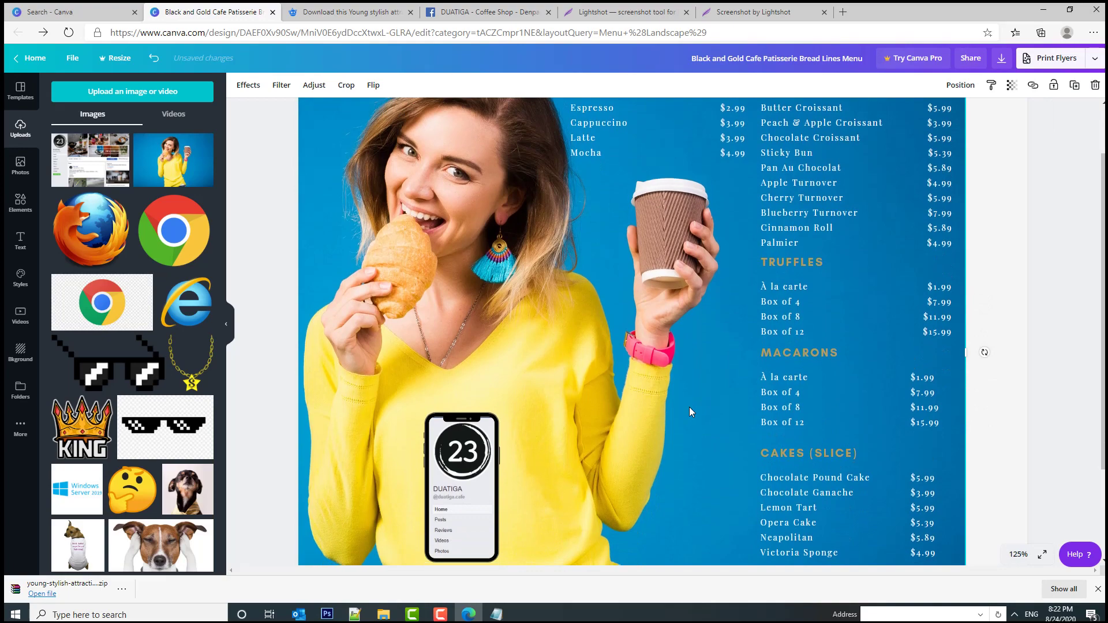
pyautogui.scroll(-4, 693, 393)
pyautogui.scroll(3, 577, 398)
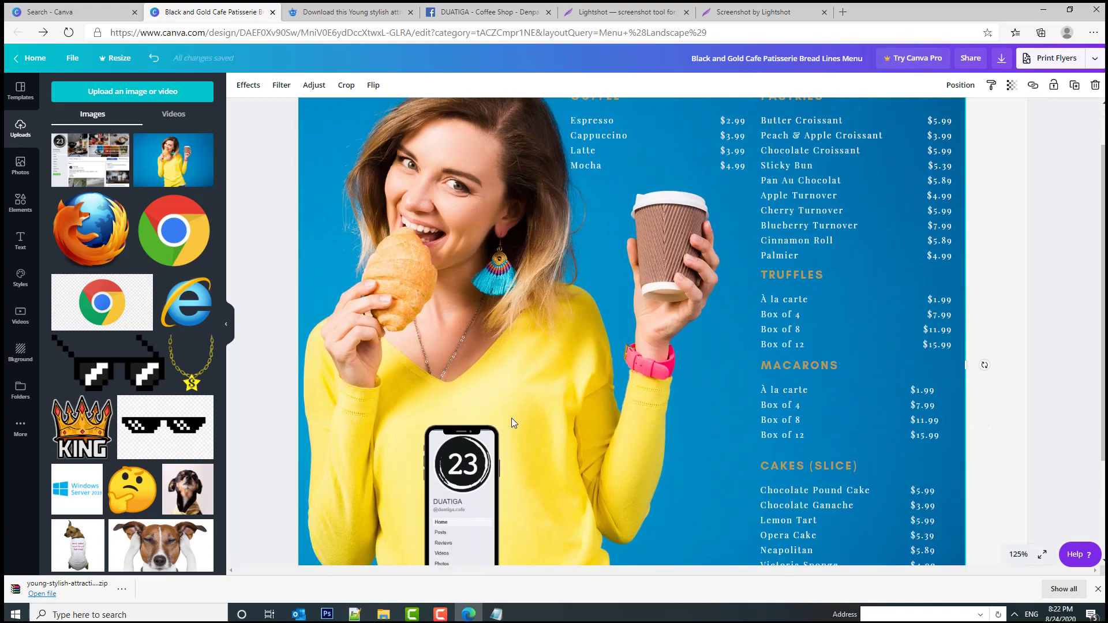
pyautogui.scroll(-3, 511, 418)
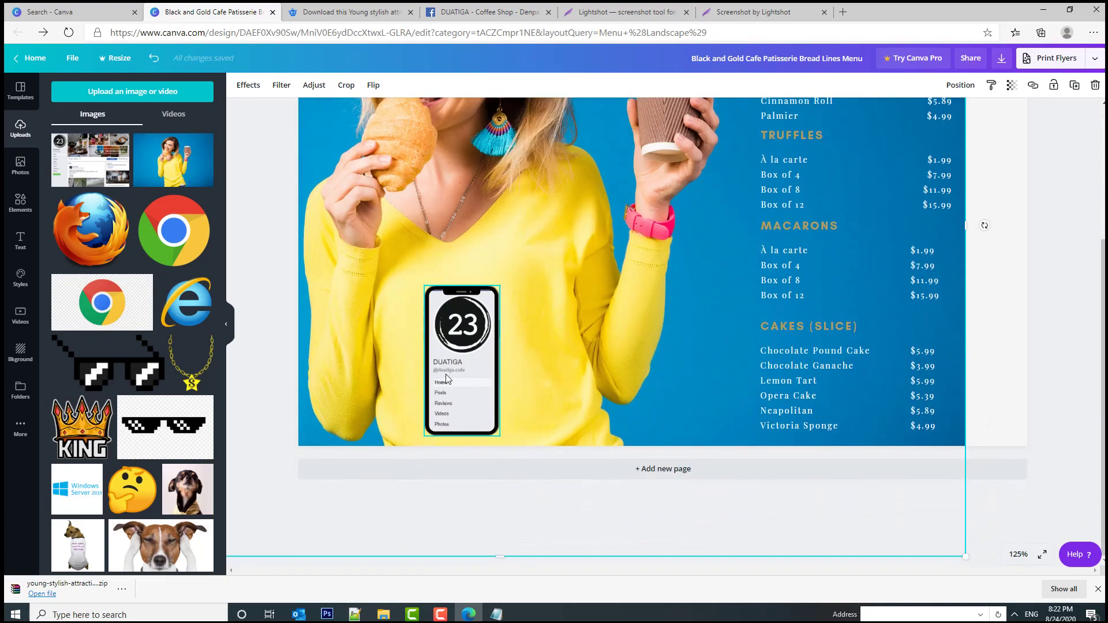
pyautogui.scroll(3, 479, 379)
pyautogui.click(633, 140)
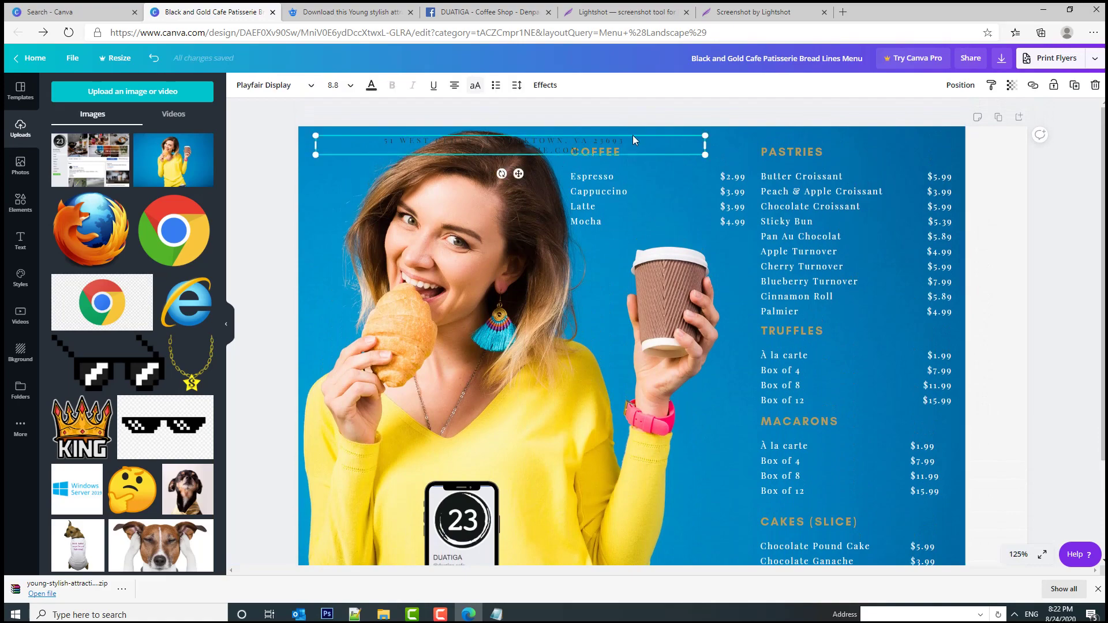
pyautogui.moveTo(611, 143); pyautogui.dragTo(795, 544)
pyautogui.scroll(-3, 788, 453)
pyautogui.moveTo(678, 443); pyautogui.dragTo(678, 490)
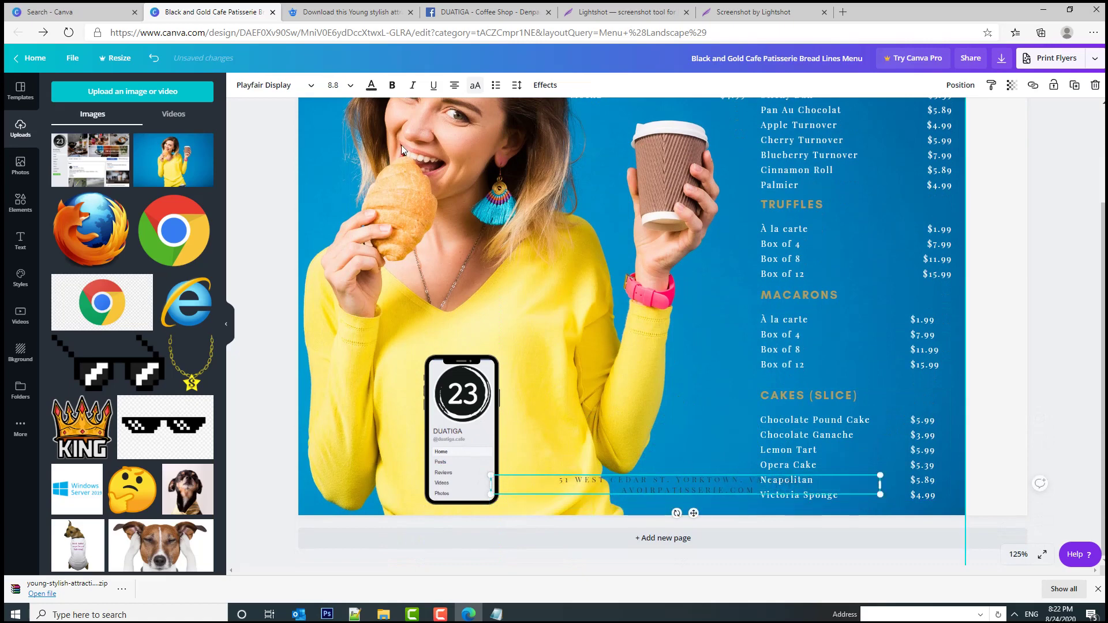
# Step: Make the address text white and bold
pyautogui.click(371, 84)
pyautogui.click(211, 326)
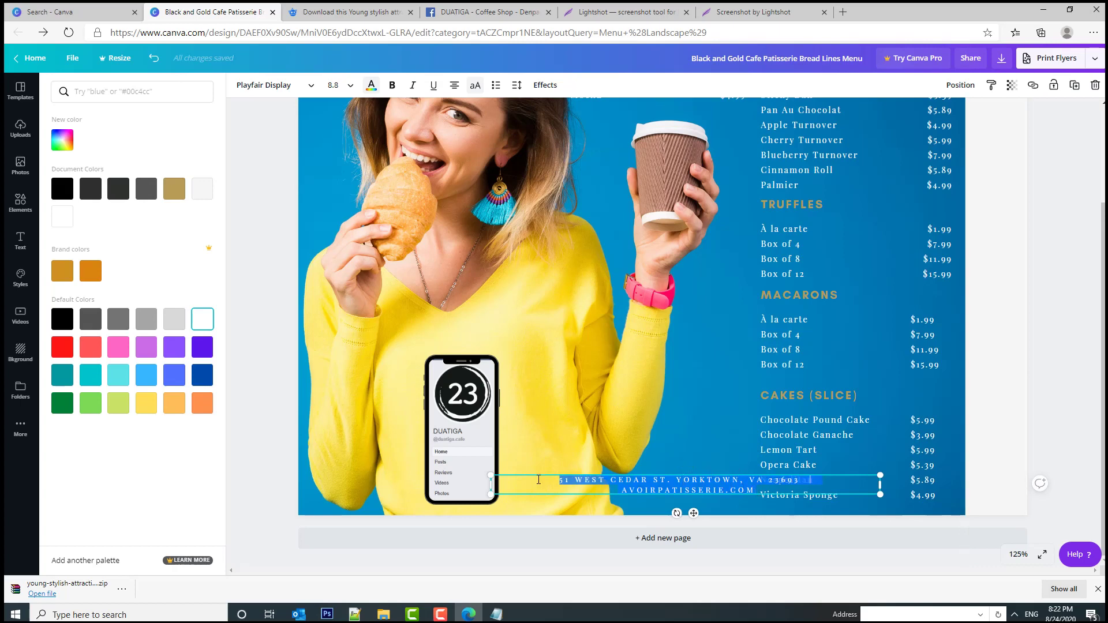
pyautogui.click(392, 84)
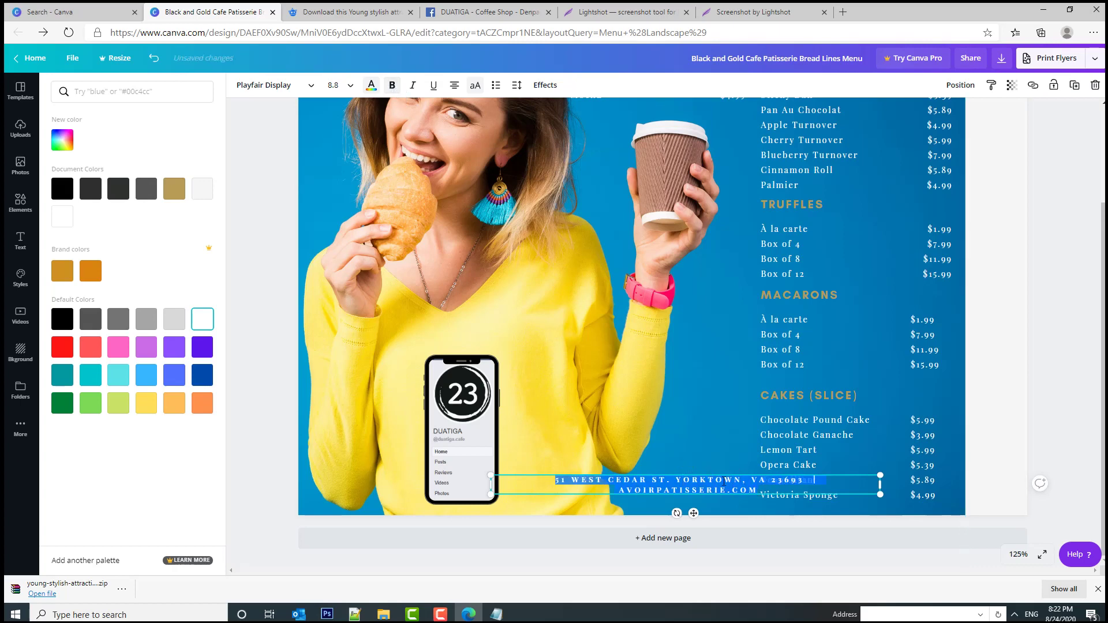
# Step: Place the address line across the photo's middle, between the croissant and coffee cup
pyautogui.moveTo(682, 484); pyautogui.dragTo(629, 349)
pyautogui.scroll(2, 652, 455)
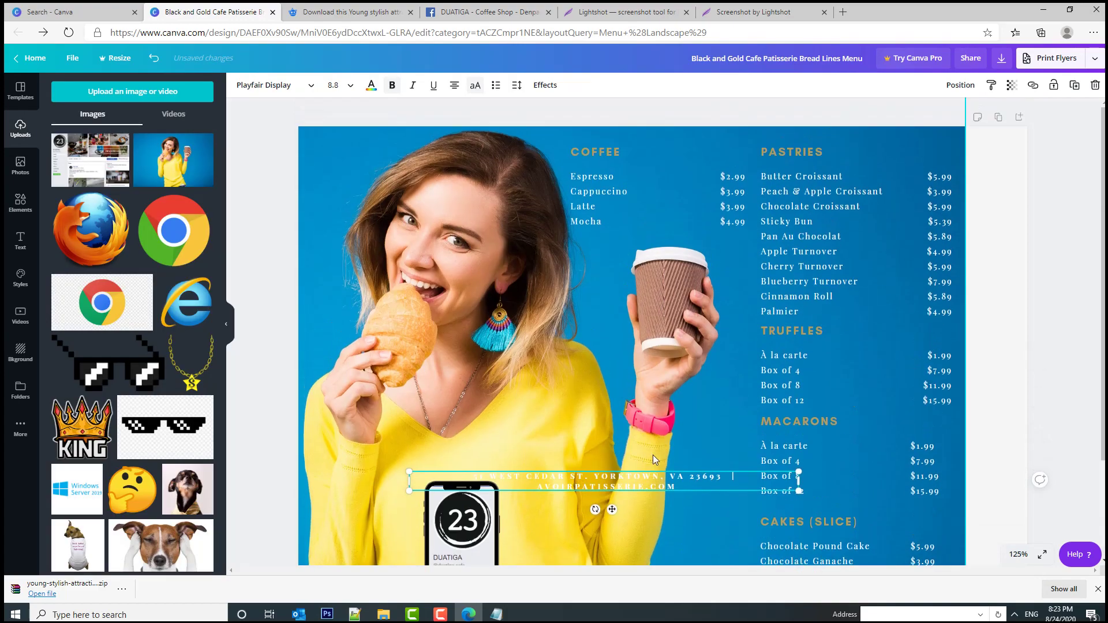
pyautogui.moveTo(629, 461); pyautogui.dragTo(519, 343)
pyautogui.scroll(-2, 550, 344)
pyautogui.scroll(2, 722, 279)
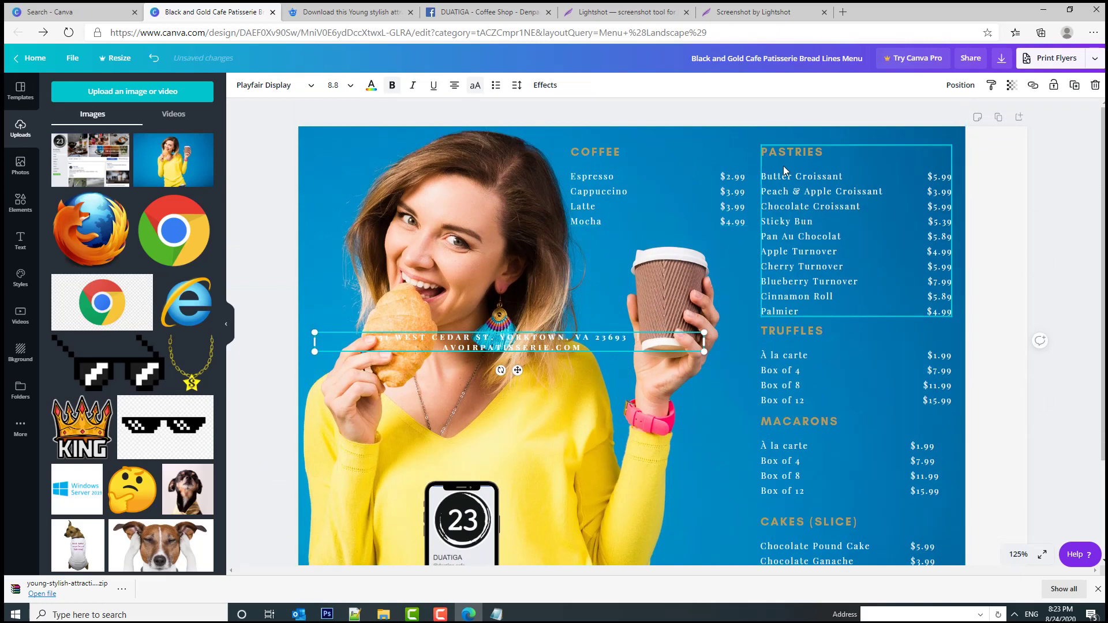
pyautogui.click(752, 130)
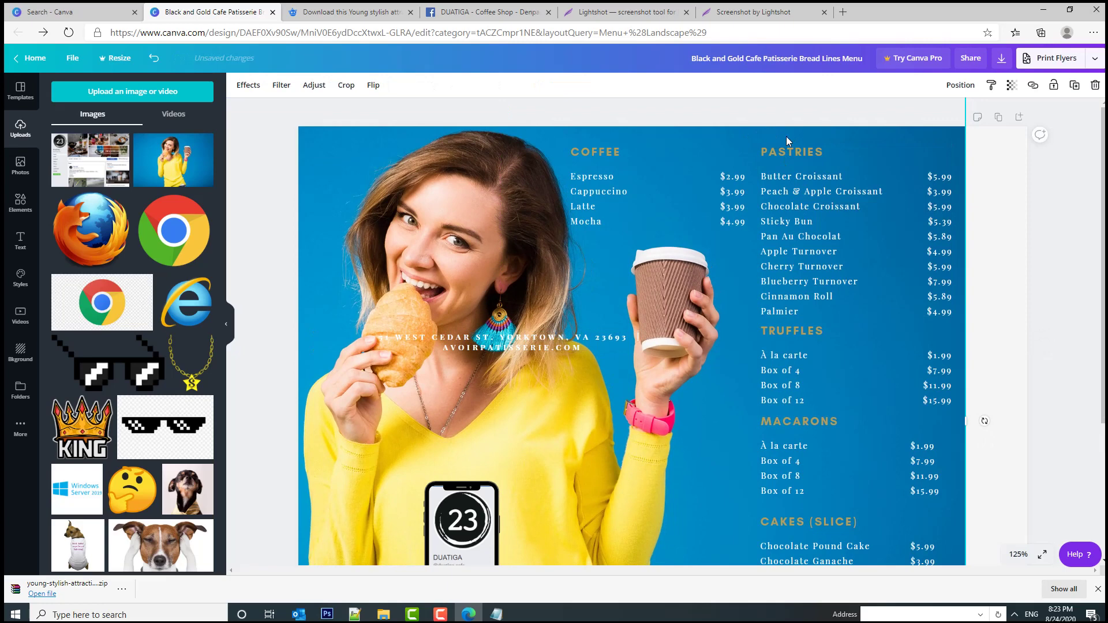
pyautogui.hotkey('ctrl', 'z')
pyautogui.hotkey('ctrl', 'y')
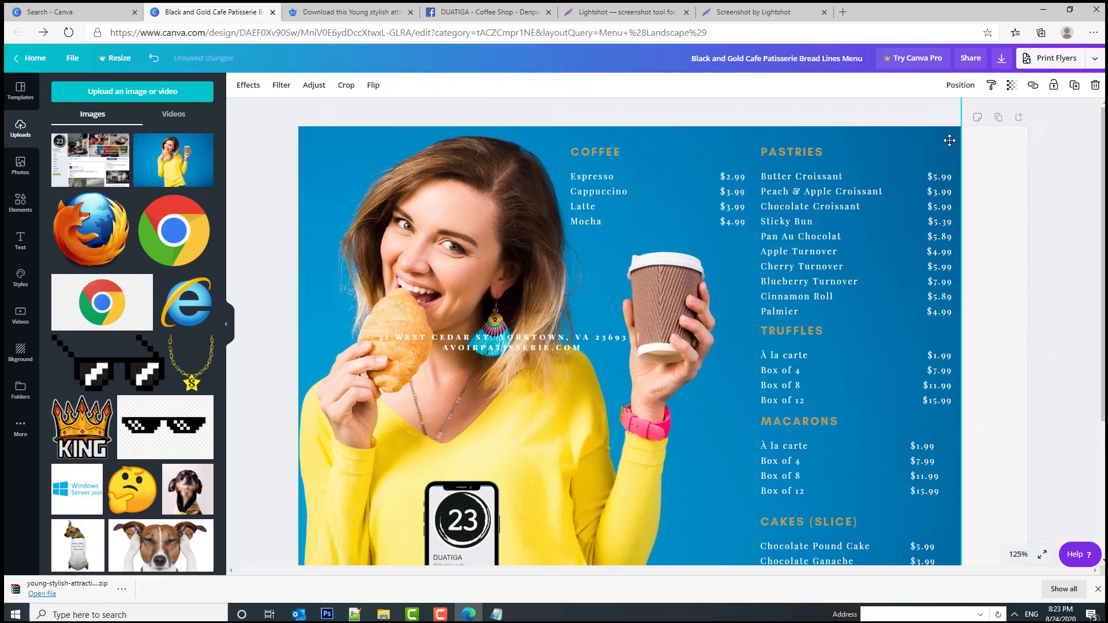
# Step: Nudge the Pastries, Truffles and Macarons sections up three steps and align Coffee with Pastries
pyautogui.click(981, 369)
pyautogui.click(878, 403)
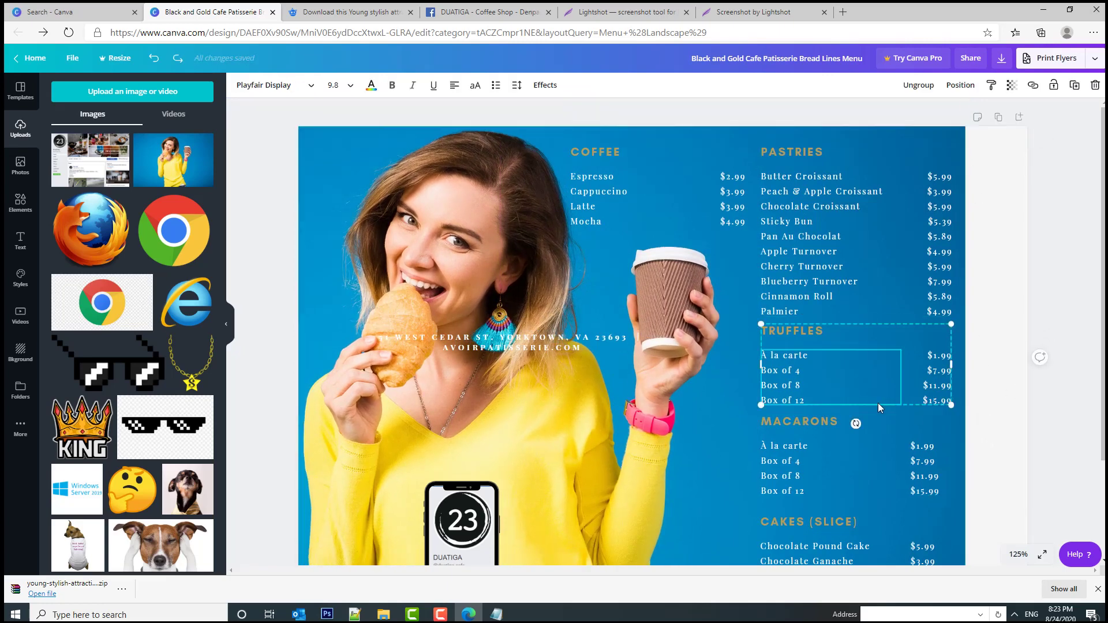
pyautogui.click(808, 215)
pyautogui.keyDown('shift'); pyautogui.click(803, 474); pyautogui.keyUp('shift')
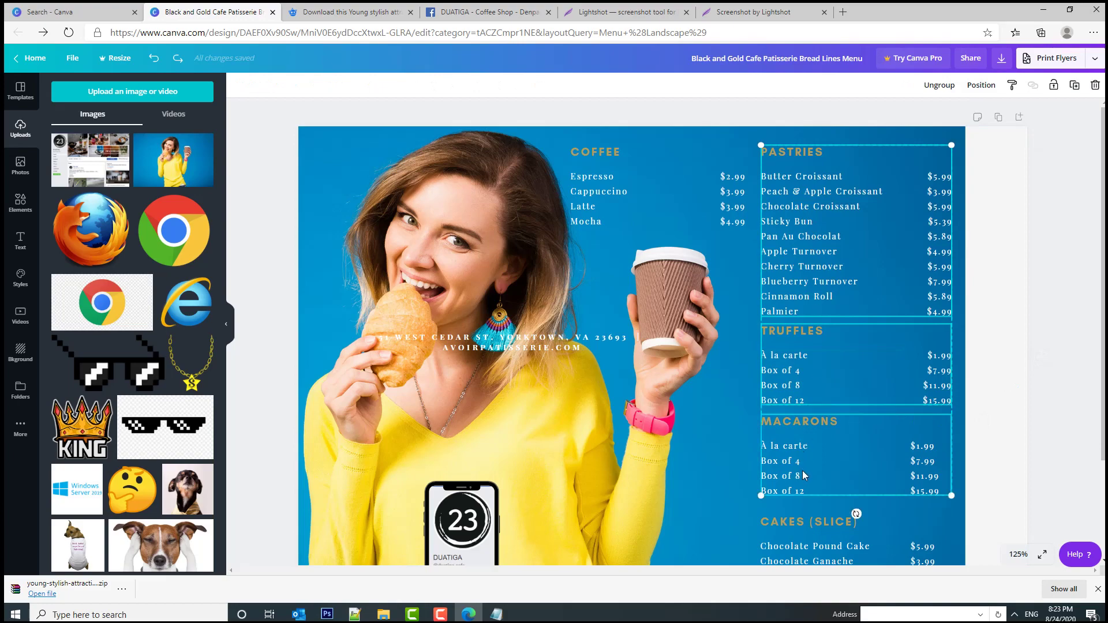
pyautogui.scroll(-3, 872, 341)
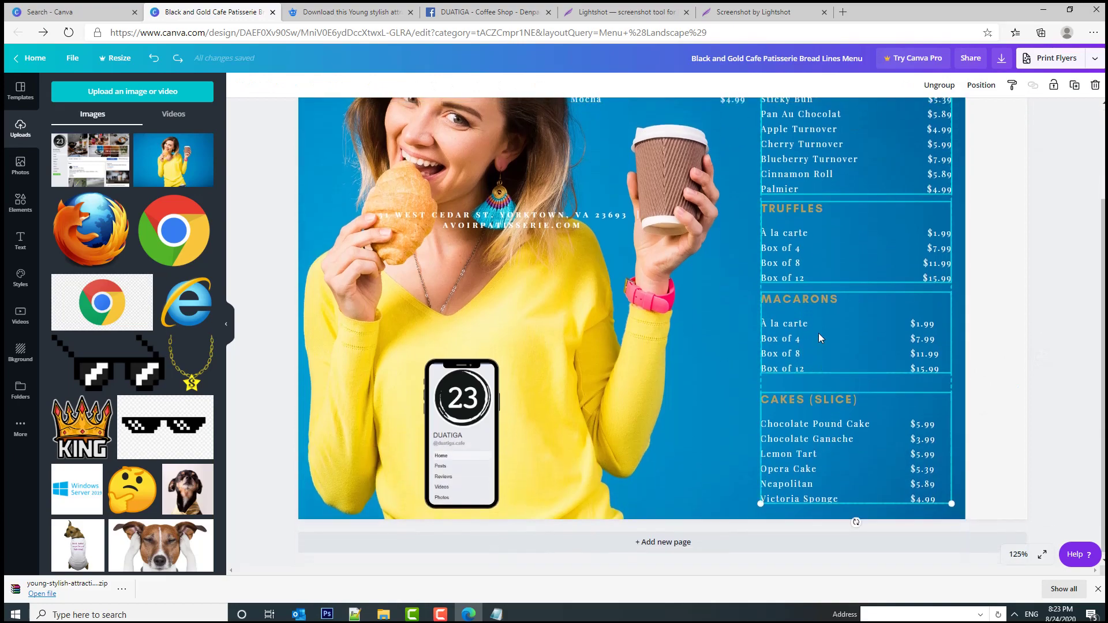
pyautogui.scroll(3, 818, 333)
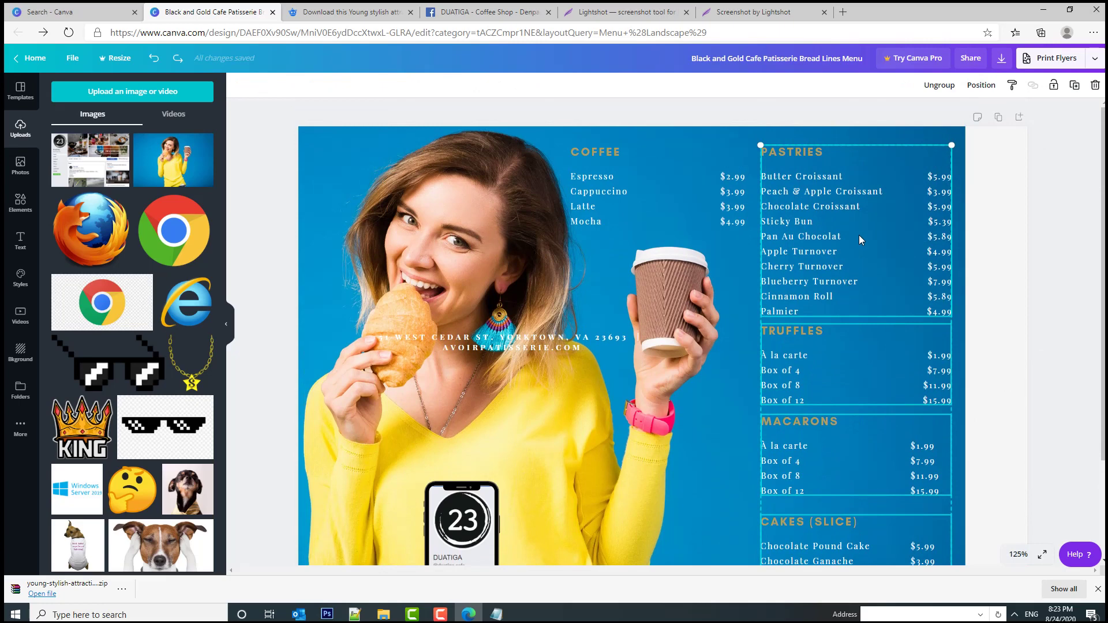
pyautogui.press('Up')
pyautogui.press('Up')
pyautogui.press('Up')
pyautogui.press('Up')
pyautogui.press('Up')
pyautogui.press('Up')
pyautogui.press('Up')
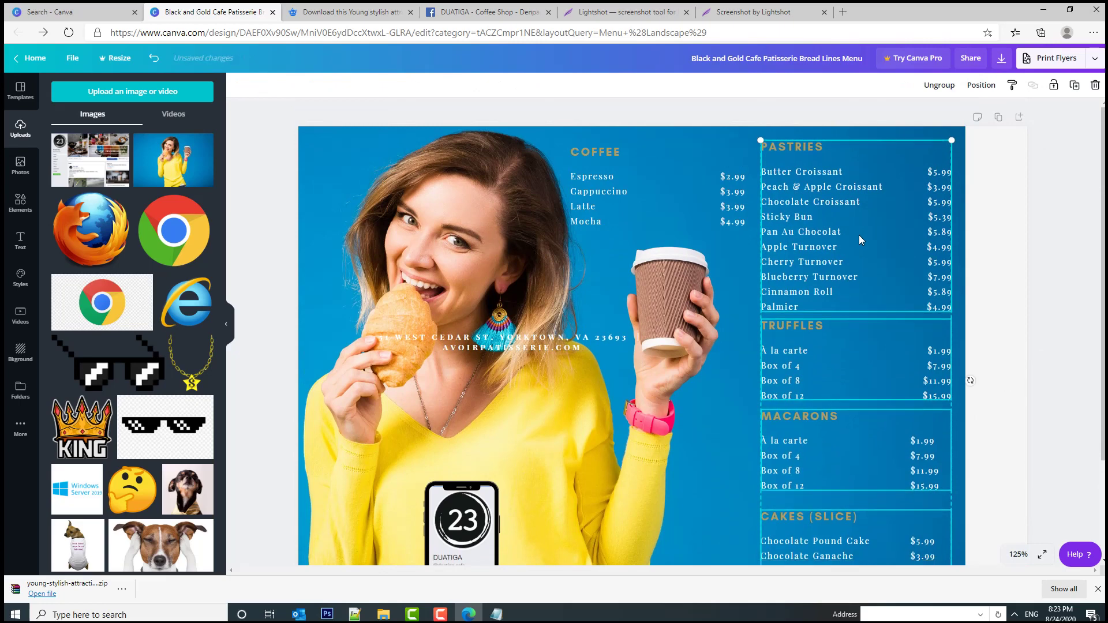
pyautogui.press('Up')
pyautogui.press('Up')
pyautogui.press('Up')
pyautogui.press('Up')
pyautogui.press('Up')
pyautogui.press('Up')
pyautogui.press('Up')
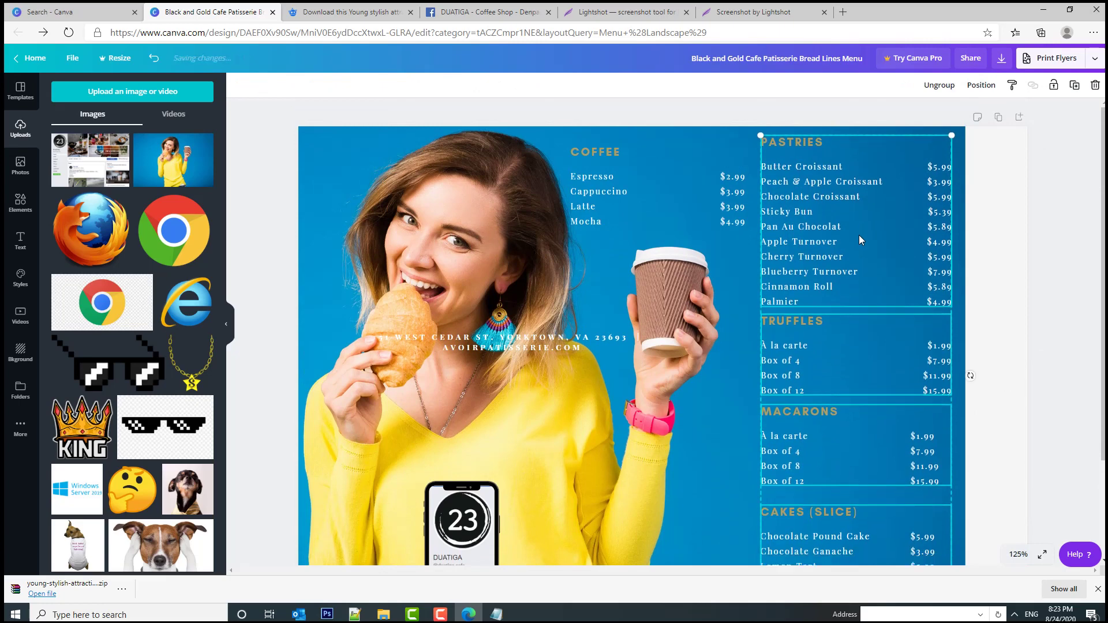
pyautogui.press('Up')
pyautogui.press('Up')
pyautogui.click(679, 182)
pyautogui.moveTo(675, 175)
pyautogui.mouseDown()
pyautogui.moveTo(672, 166)
pyautogui.moveTo(671, 195)
pyautogui.moveTo(673, 165)
pyautogui.mouseUp()
# Step: Move the address line down to the menu's bottom edge
pyautogui.click(899, 261)
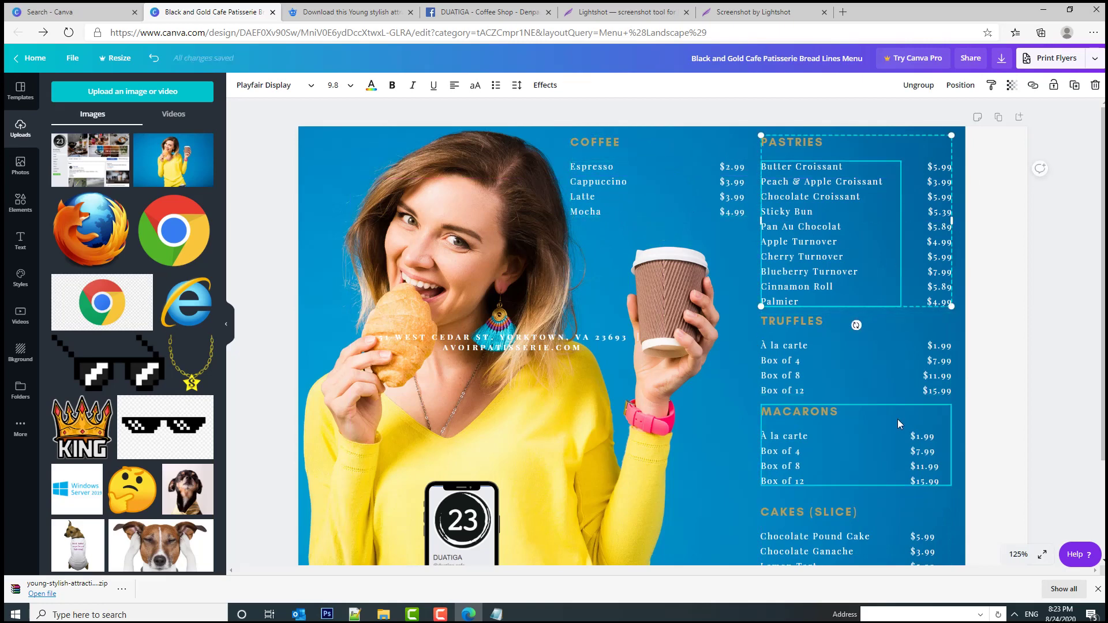
pyautogui.scroll(-3, 897, 419)
pyautogui.moveTo(515, 214); pyautogui.dragTo(762, 502)
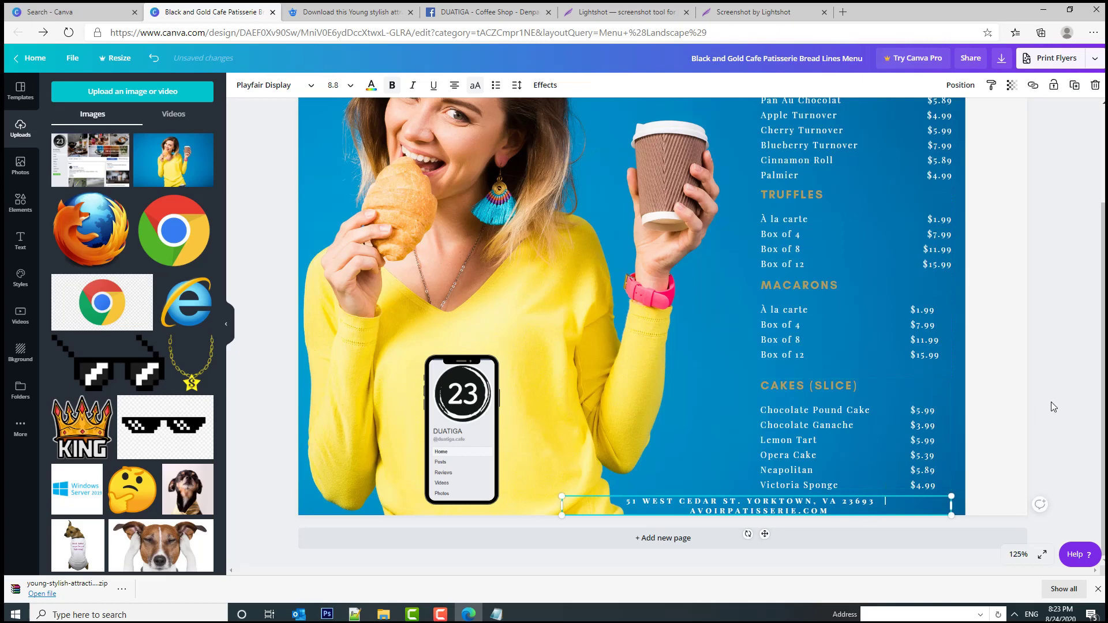
pyautogui.click(441, 377)
# Step: Select the address line, then the whole menu page, and review the finished design
pyautogui.click(692, 504)
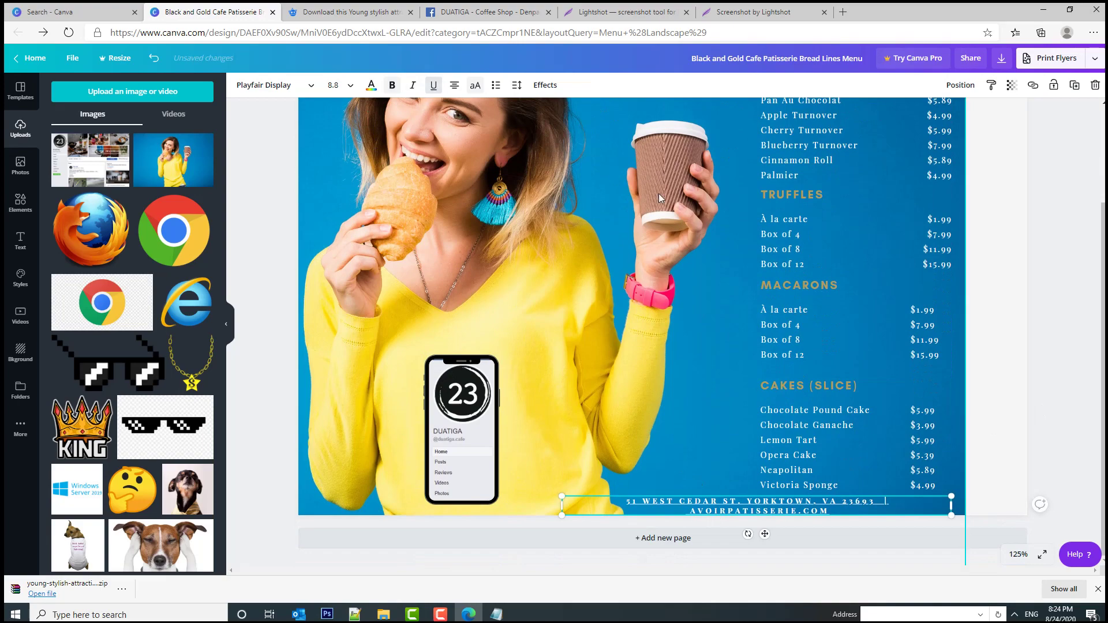
pyautogui.click(1004, 306)
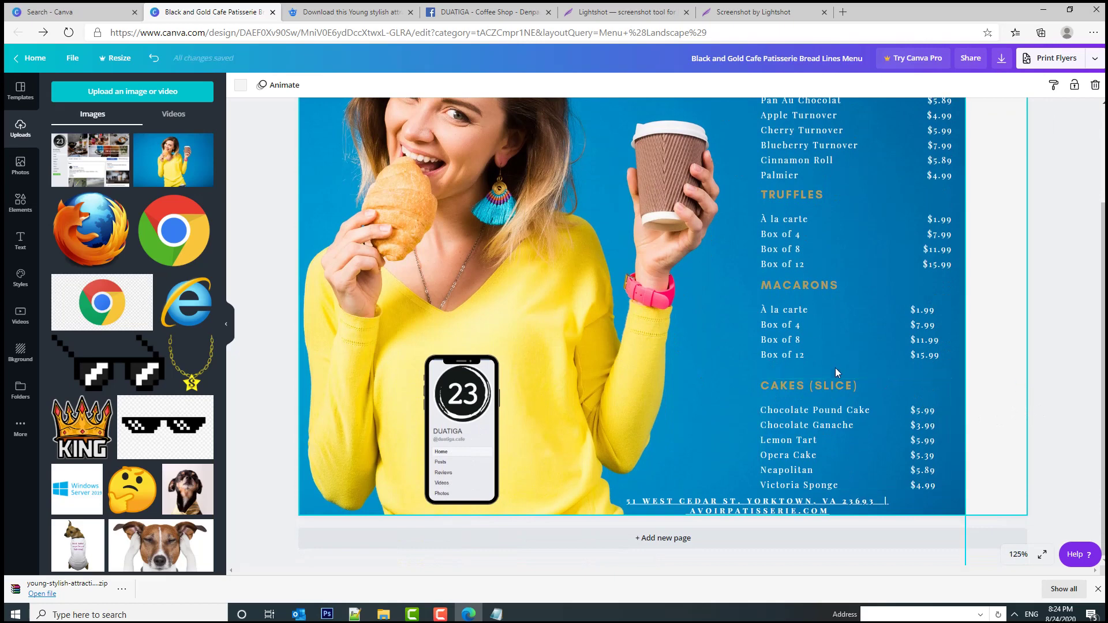
pyautogui.scroll(3, 842, 331)
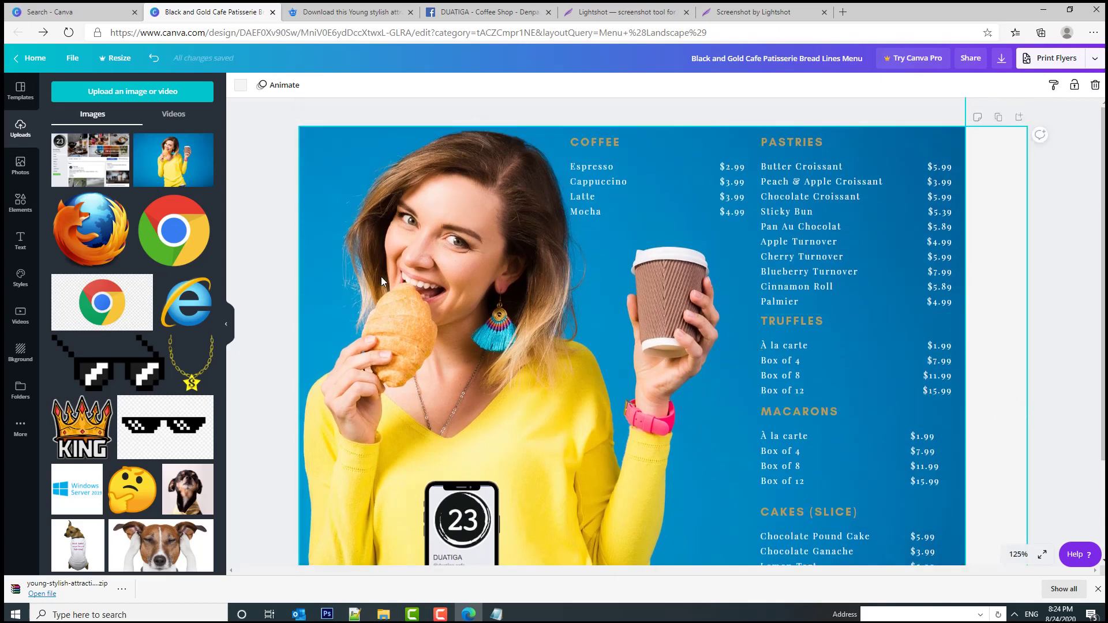
pyautogui.scroll(-3, 485, 254)
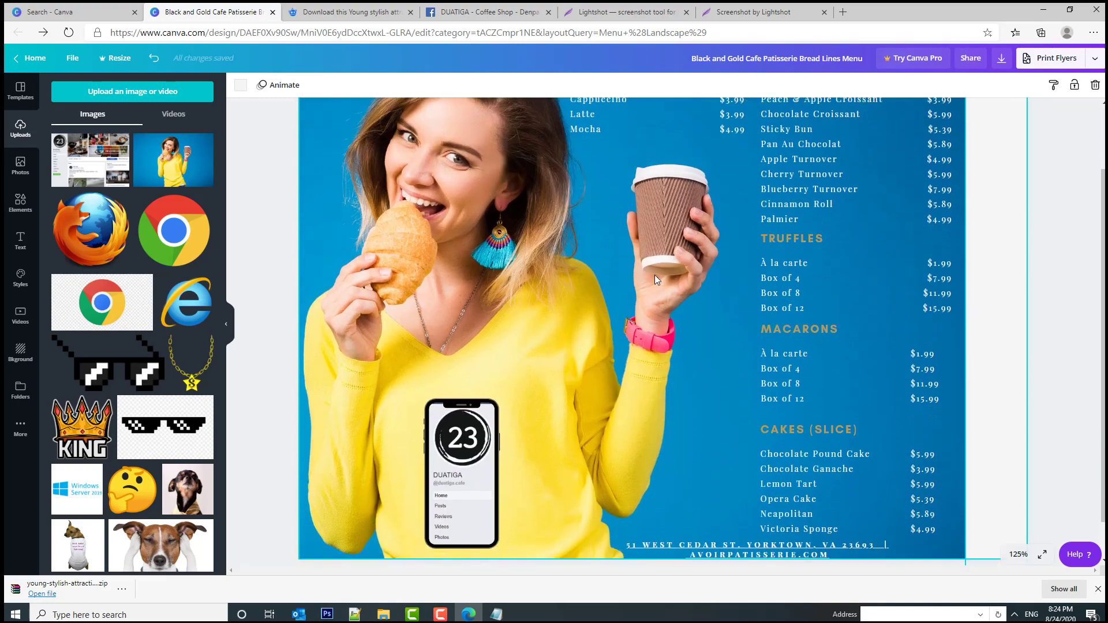
pyautogui.scroll(1, 621, 365)
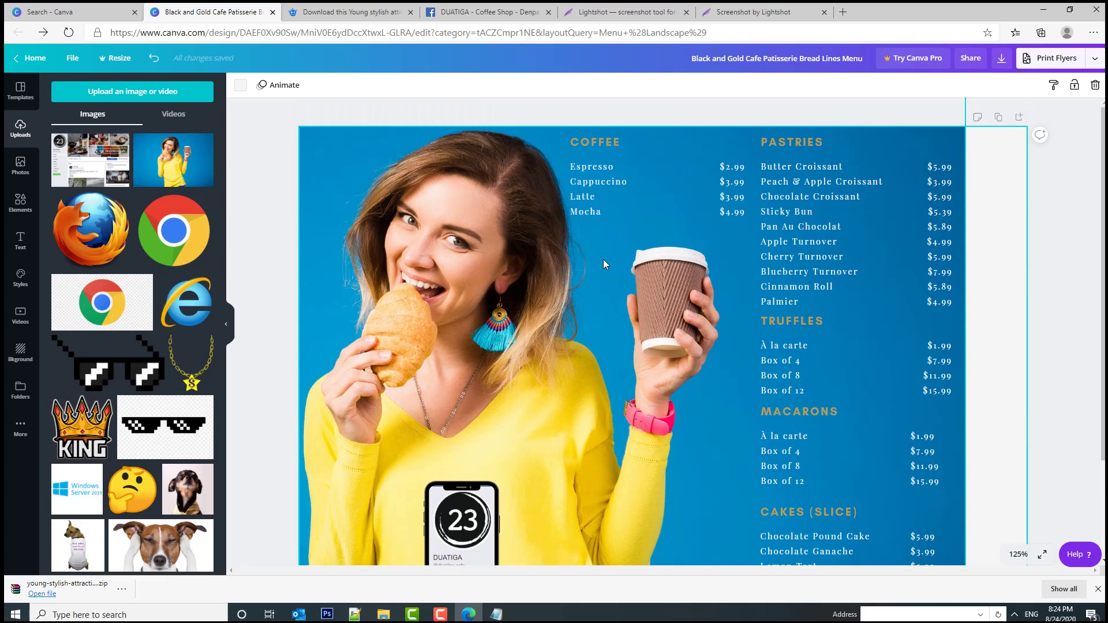
pyautogui.scroll(-3, 559, 275)
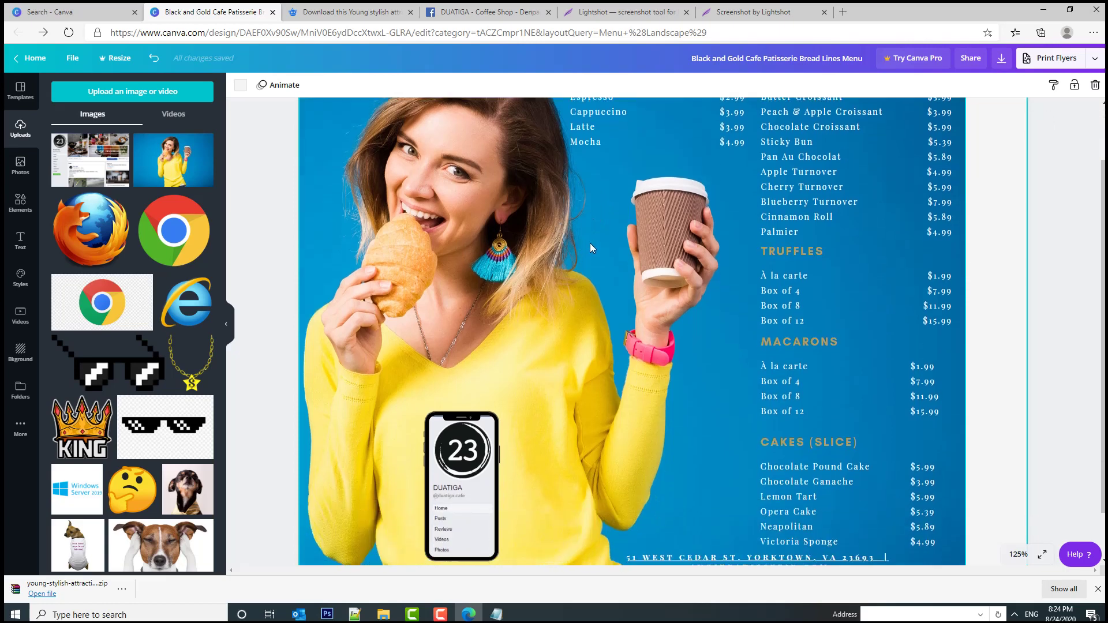
pyautogui.scroll(3, 590, 248)
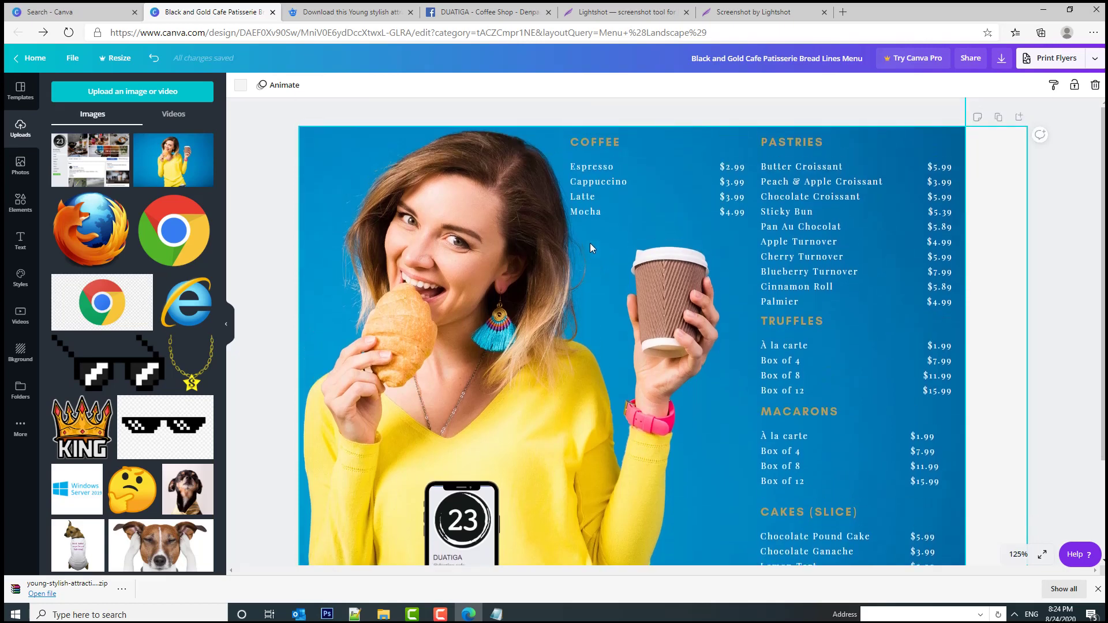
pyautogui.scroll(-8, 635, 220)
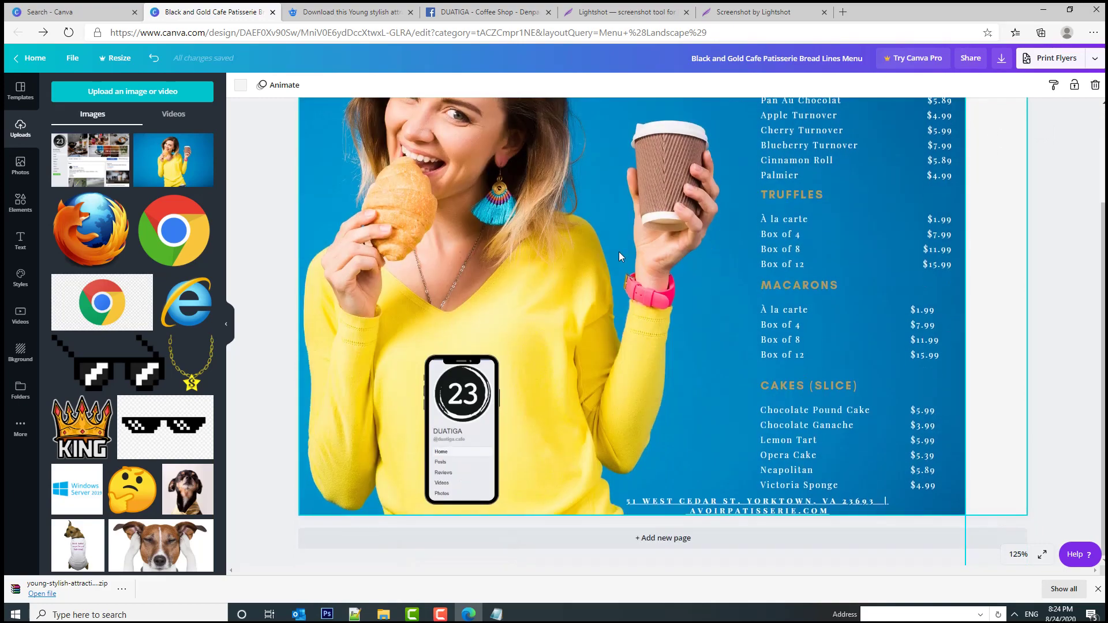
pyautogui.scroll(7, 577, 231)
pyautogui.scroll(1, 573, 225)
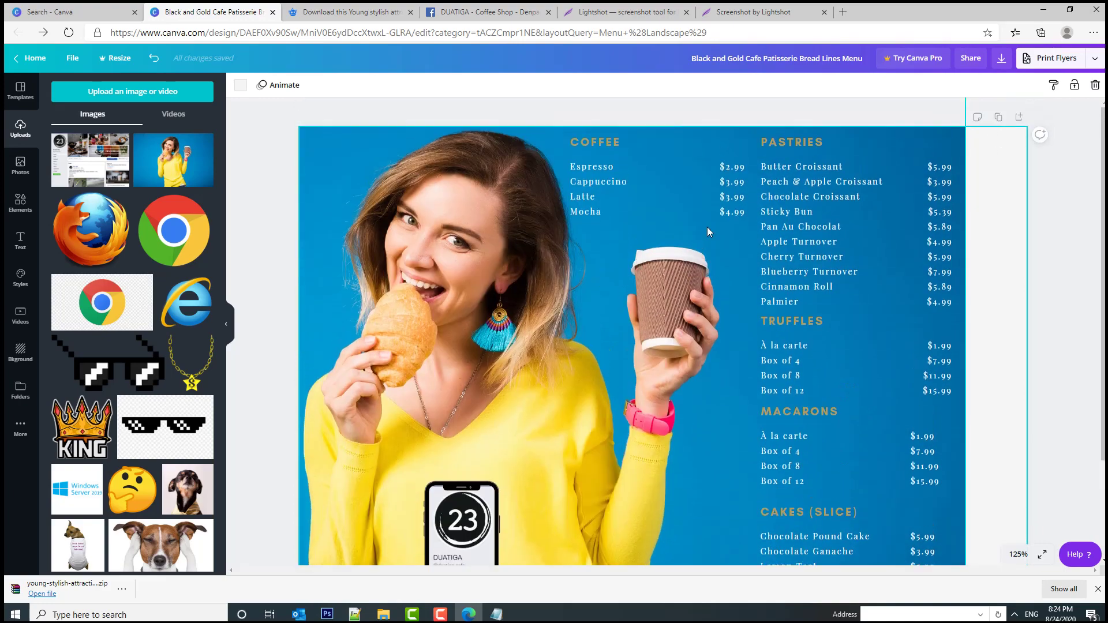
# Step: Check the PDF Print download settings, then close them without downloading
pyautogui.click(1095, 59)
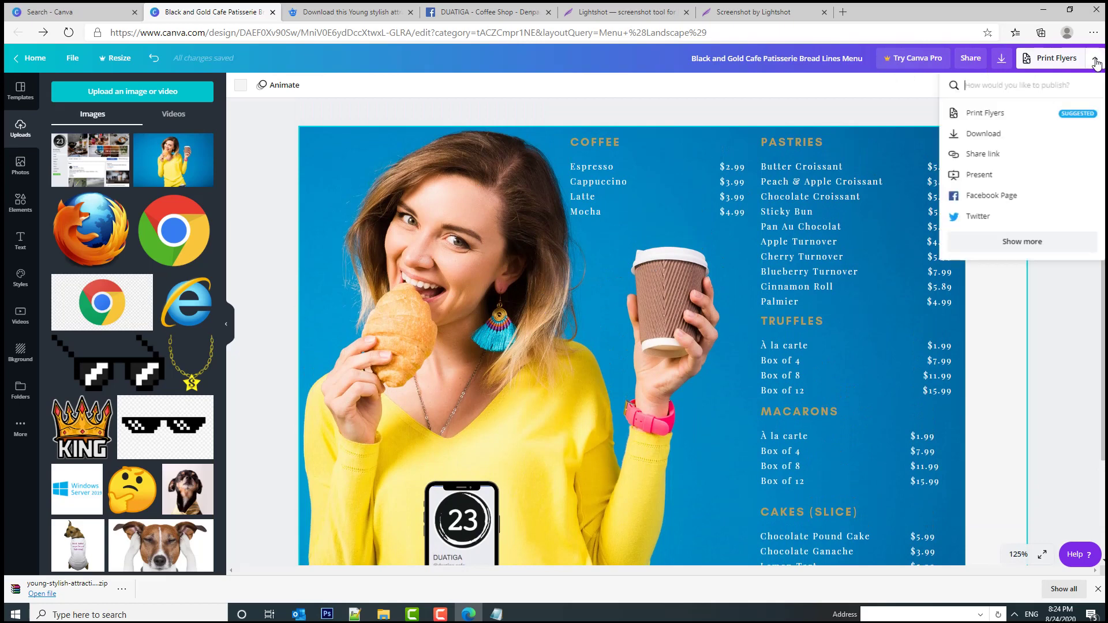
pyautogui.click(983, 134)
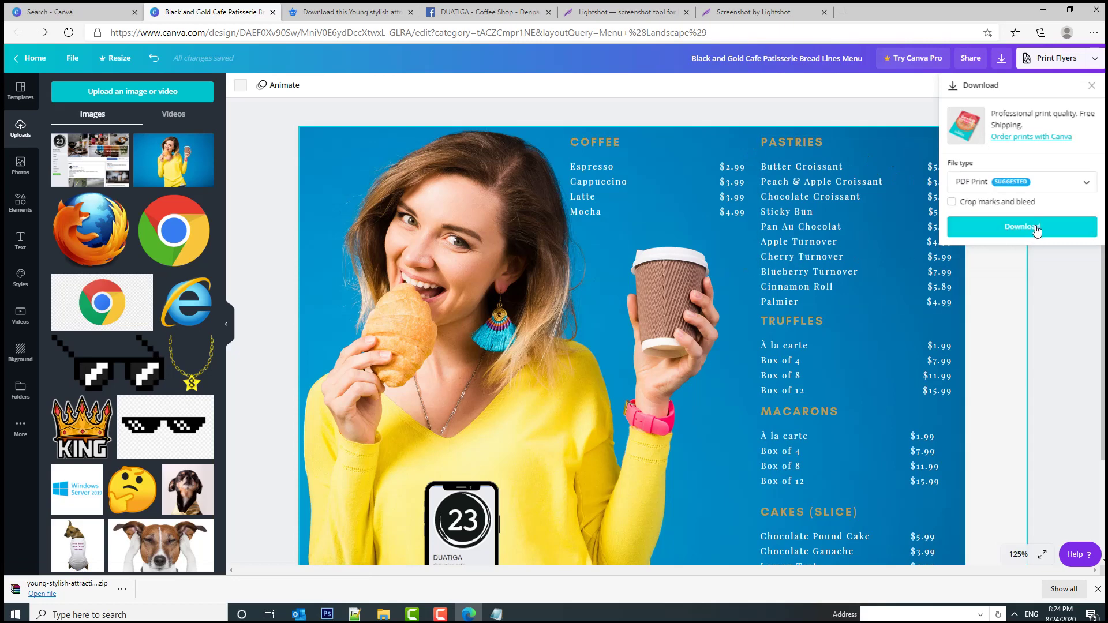
pyautogui.click(1046, 365)
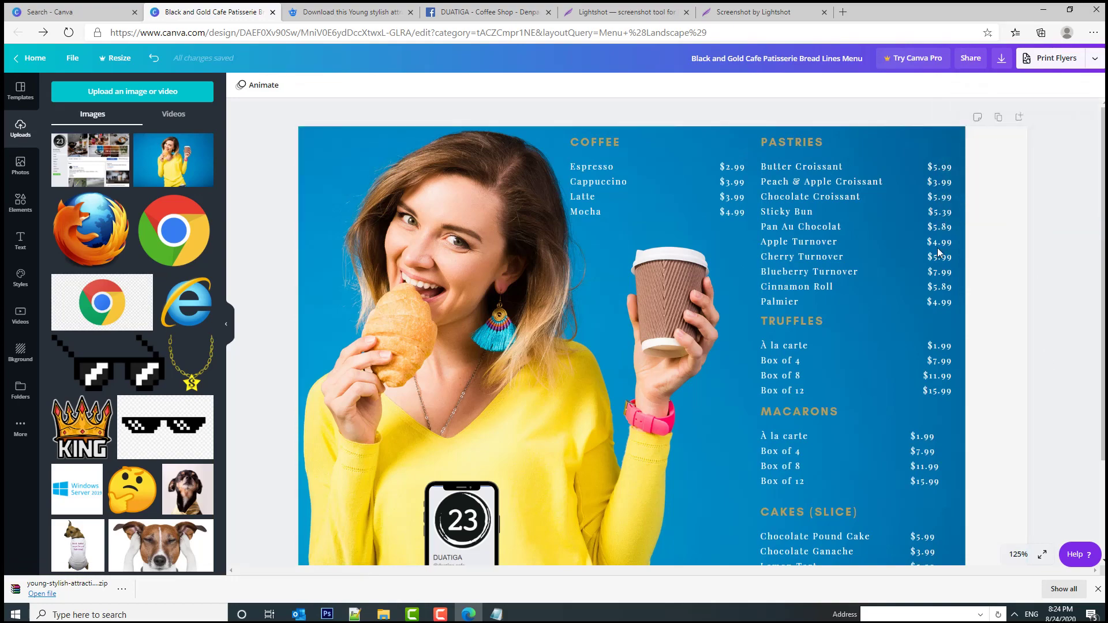
pyautogui.scroll(-2, 937, 247)
# Step: Copy the Pastries section's text style onto the Truffles section
pyautogui.scroll(2, 900, 352)
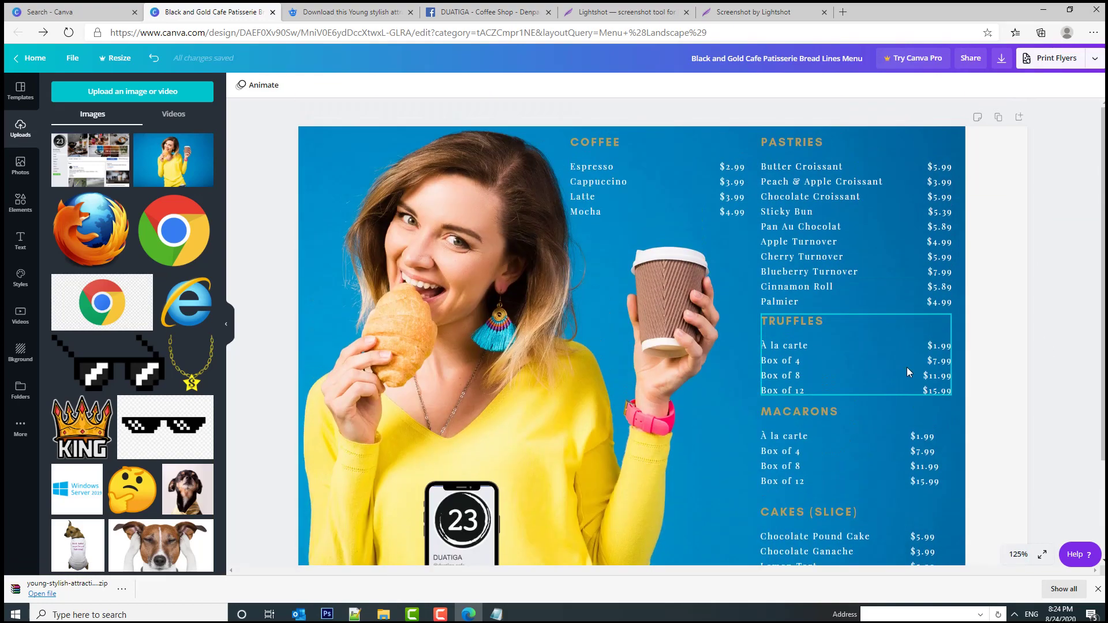
pyautogui.scroll(-1, 905, 367)
pyautogui.scroll(1, 925, 384)
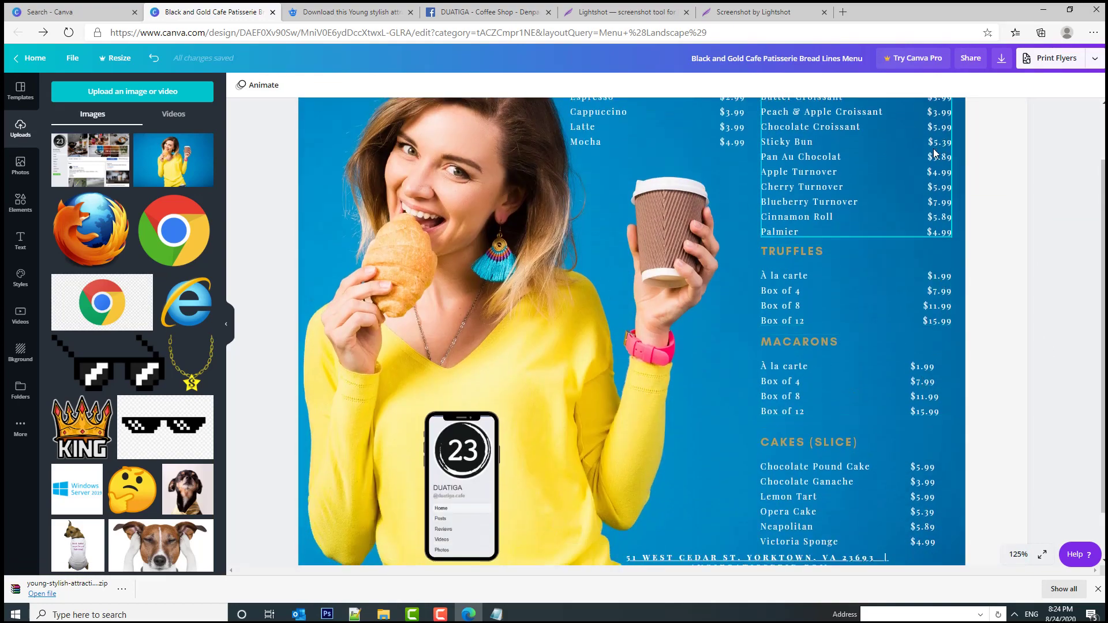
pyautogui.scroll(-2, 923, 465)
pyautogui.scroll(2, 924, 455)
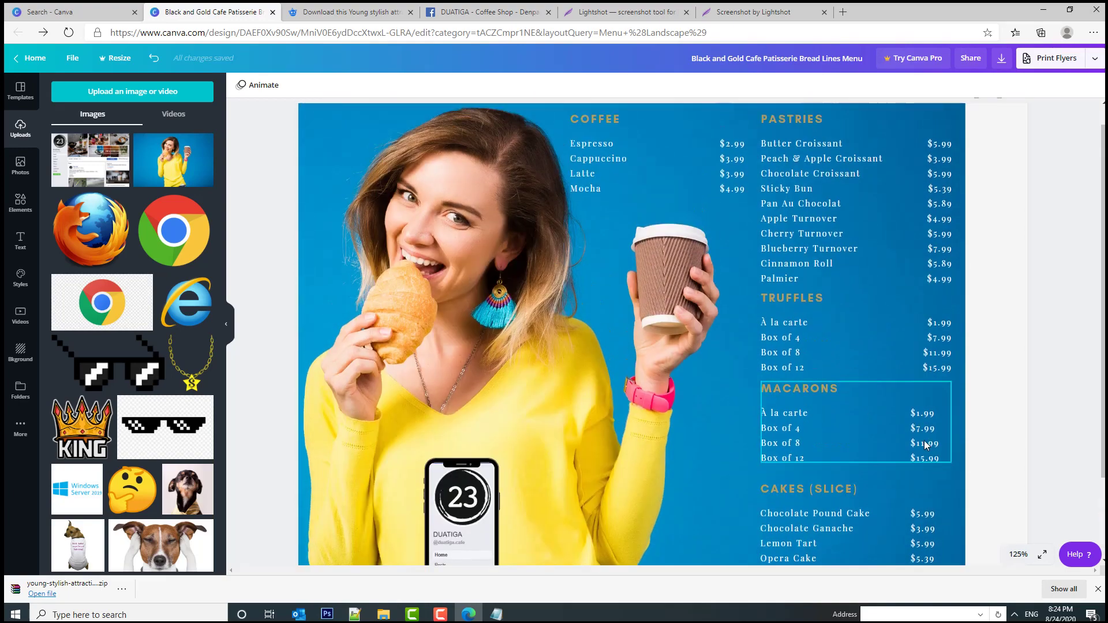
pyautogui.click(939, 280)
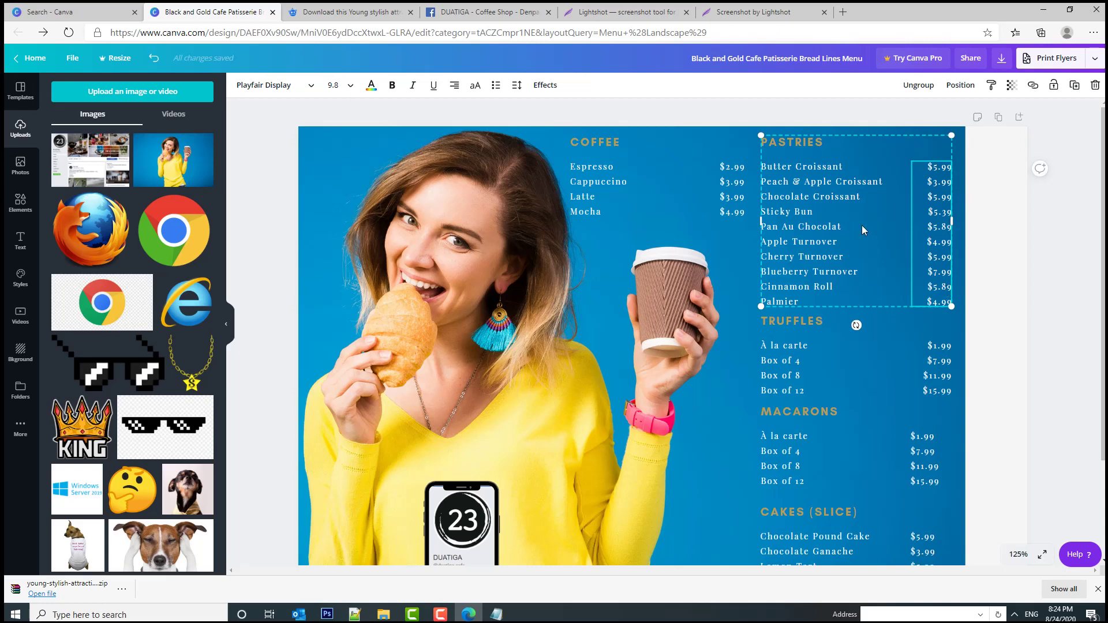
pyautogui.click(992, 88)
pyautogui.click(940, 375)
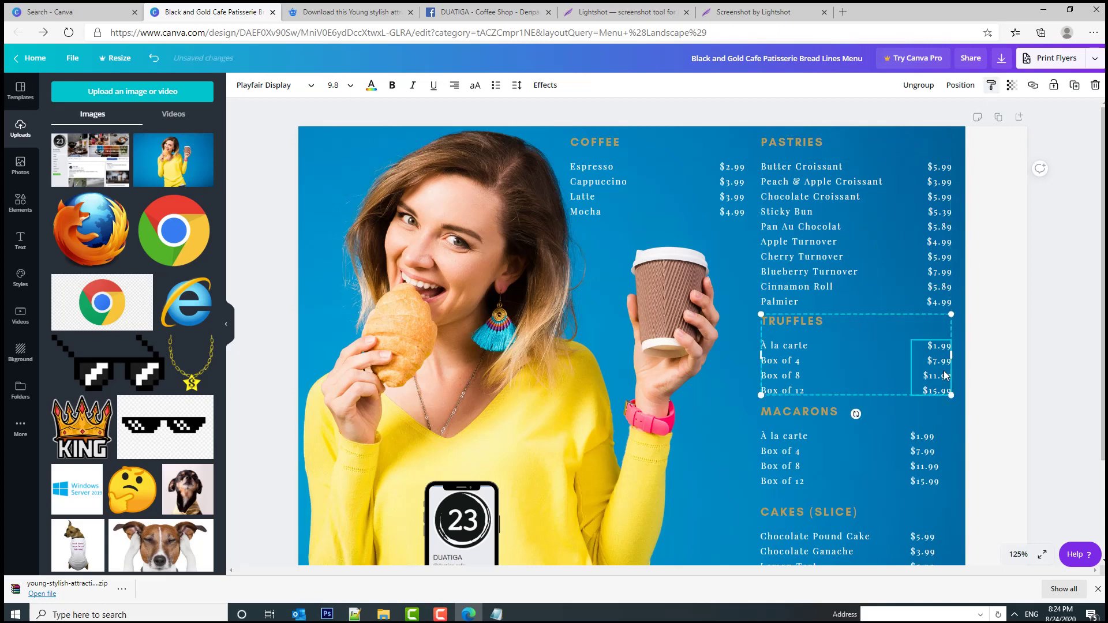
# Step: Carry the same text style on to the Macarons and Cakes (Slice) sections
pyautogui.click(992, 85)
pyautogui.click(930, 448)
pyautogui.scroll(-3, 929, 373)
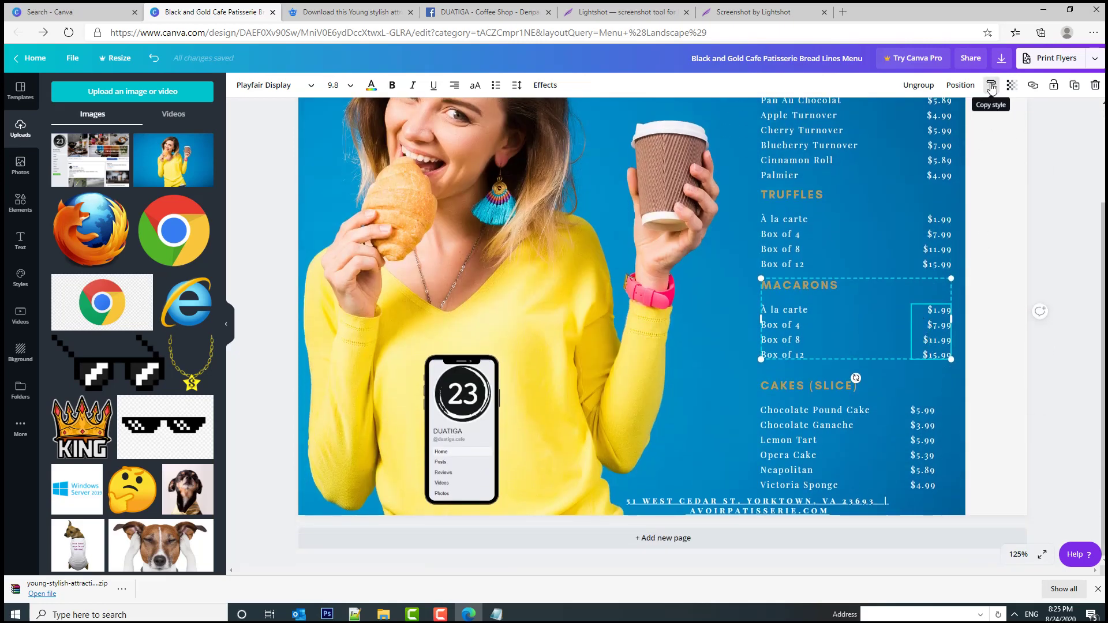
pyautogui.click(991, 85)
pyautogui.click(930, 447)
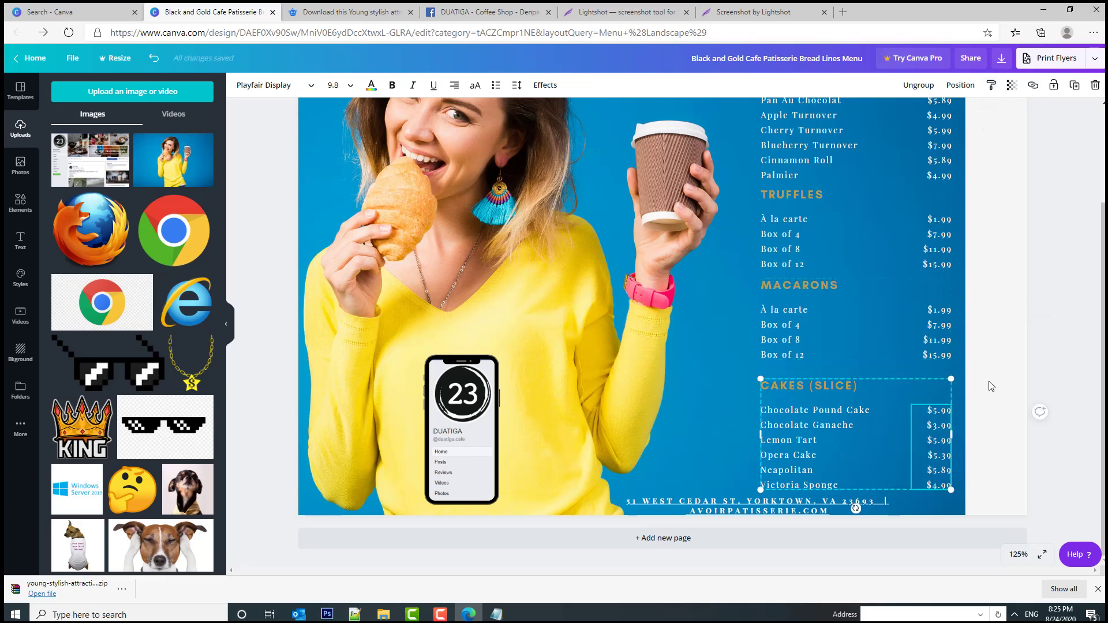
# Step: Clear the selection and deselect the menu page to view the aligned prices
pyautogui.press('Escape')
pyautogui.scroll(3, 886, 270)
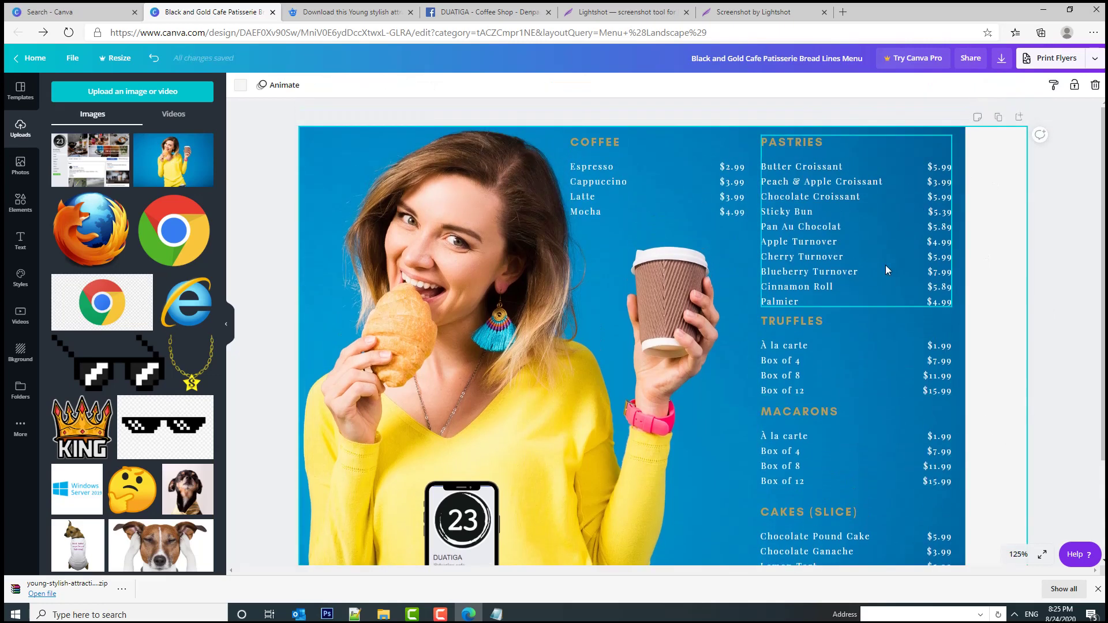
pyautogui.scroll(-3, 982, 342)
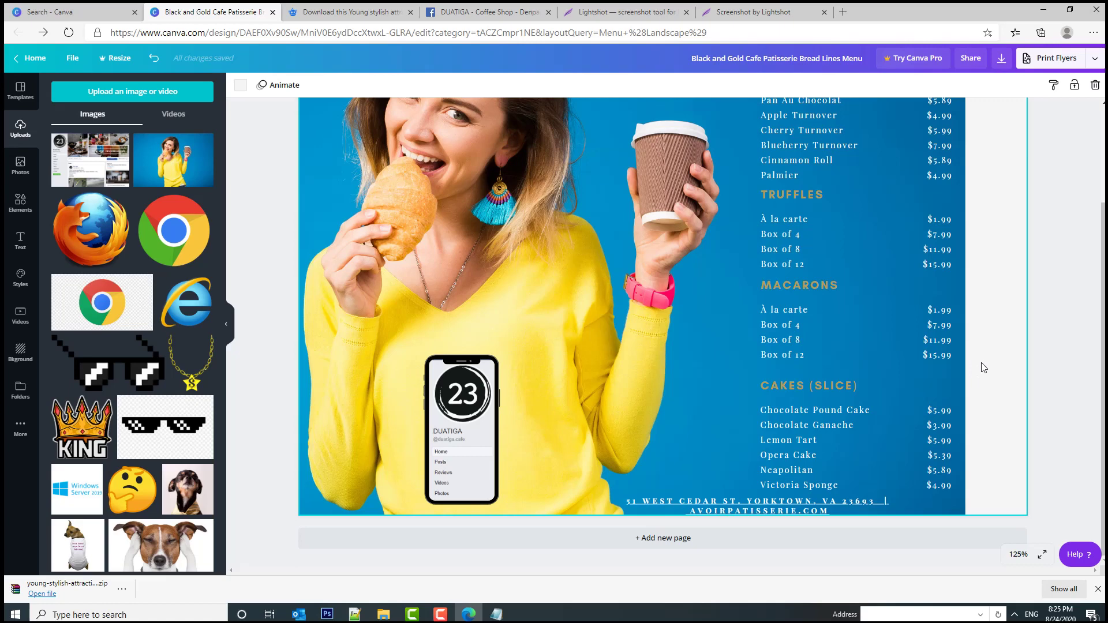
pyautogui.click(1037, 346)
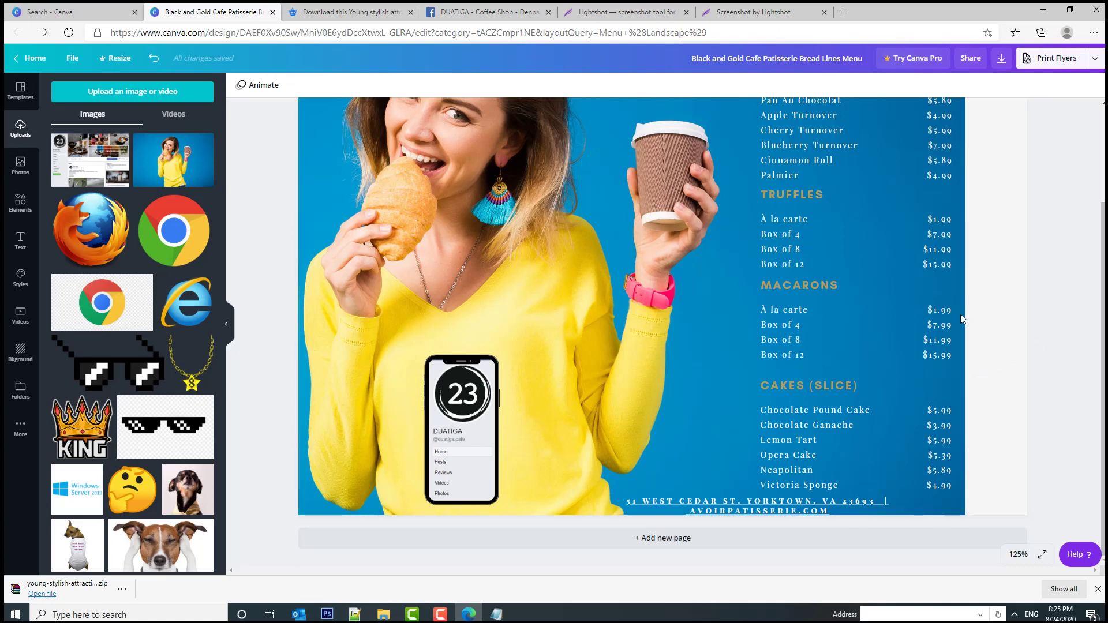
pyautogui.scroll(2, 807, 265)
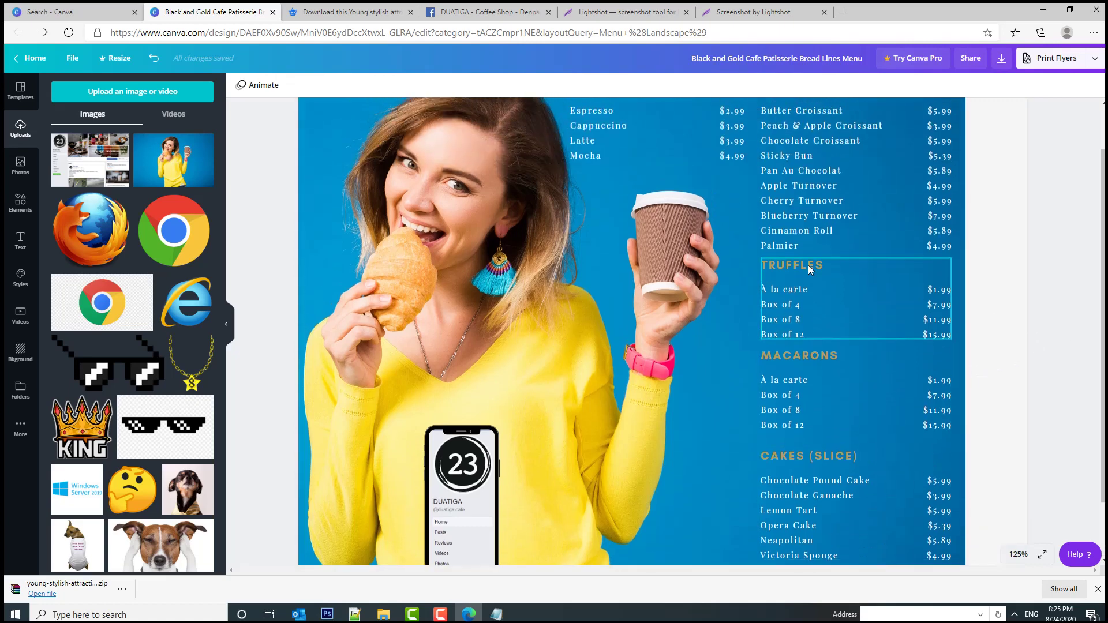
pyautogui.scroll(2, 808, 265)
# Step: Download the menu as a PDF Print file and close the success popup
pyautogui.click(1095, 60)
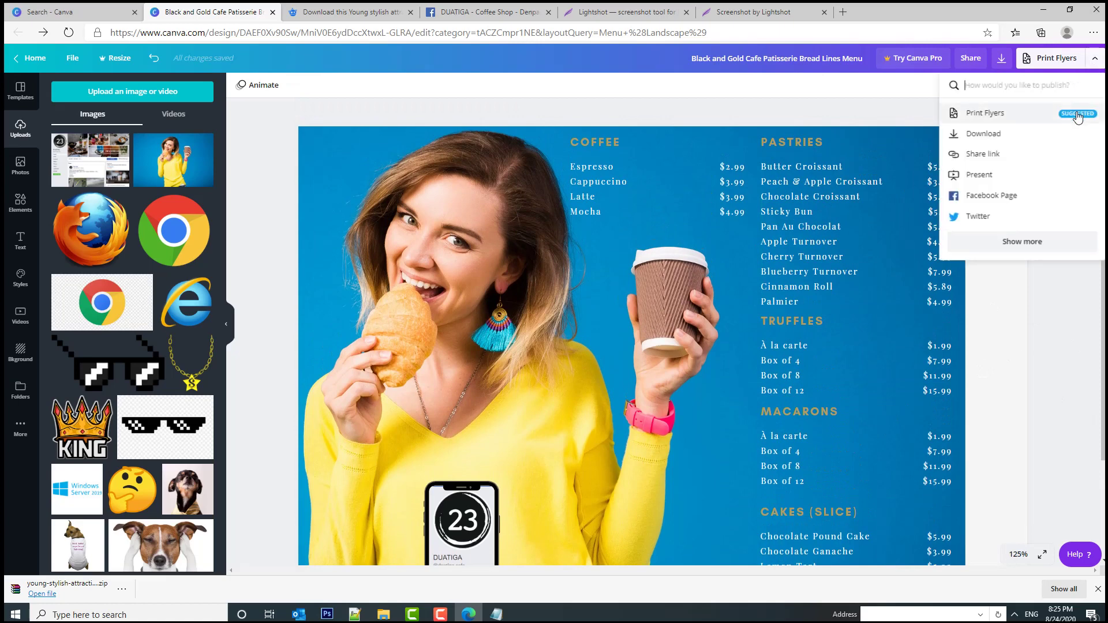
pyautogui.click(998, 134)
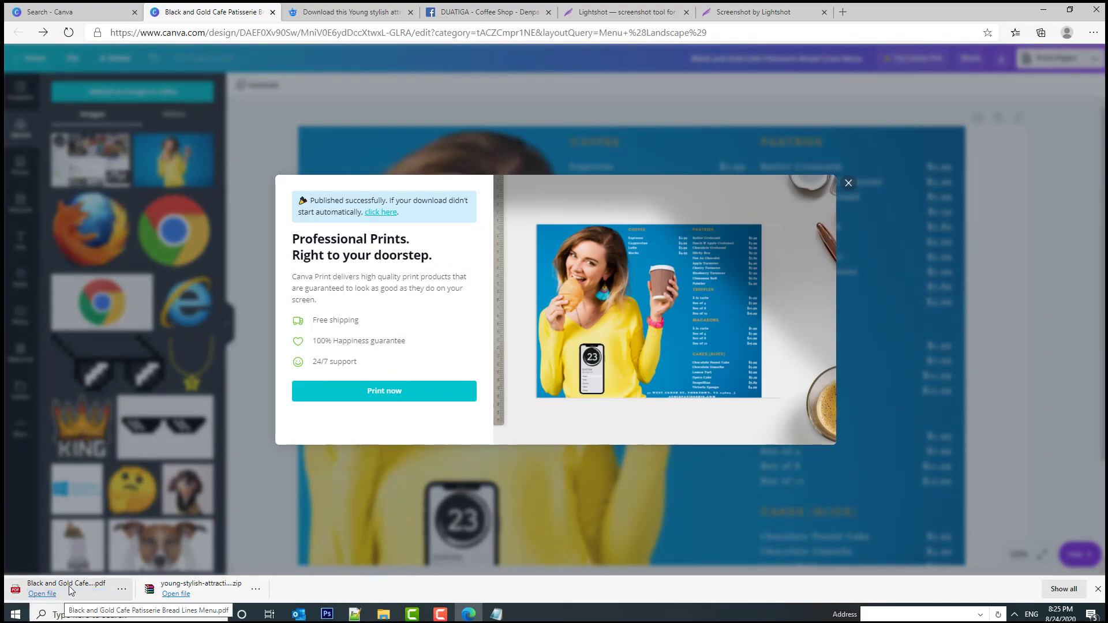
pyautogui.click(848, 184)
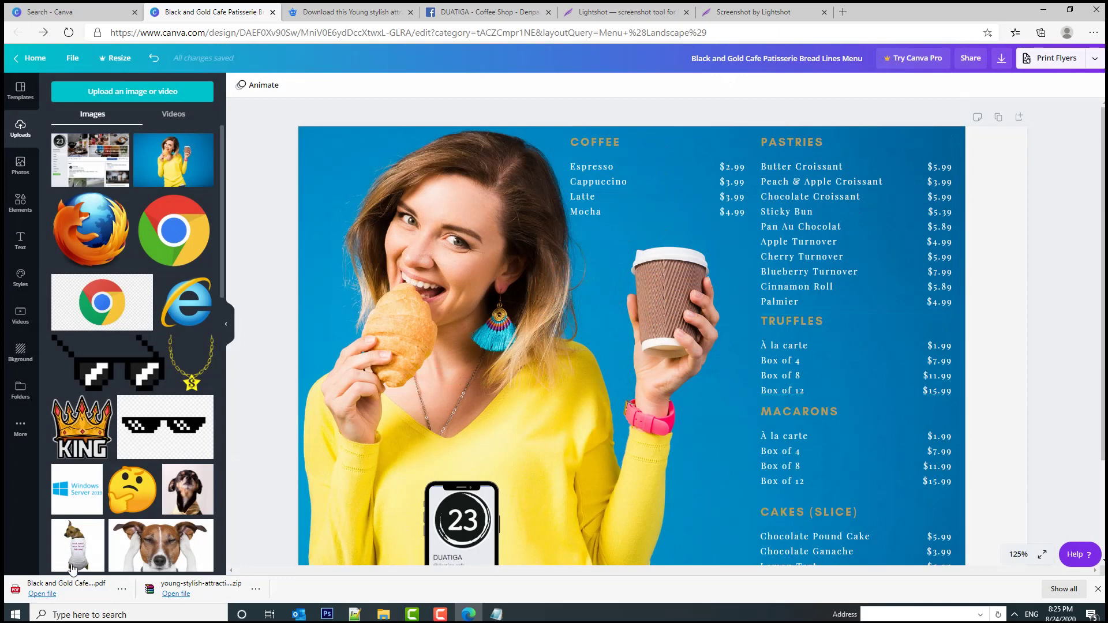
# Step: Retitle the design '23 Coffee Shop & Bakery', replacing an interim title along the way
pyautogui.click(724, 58)
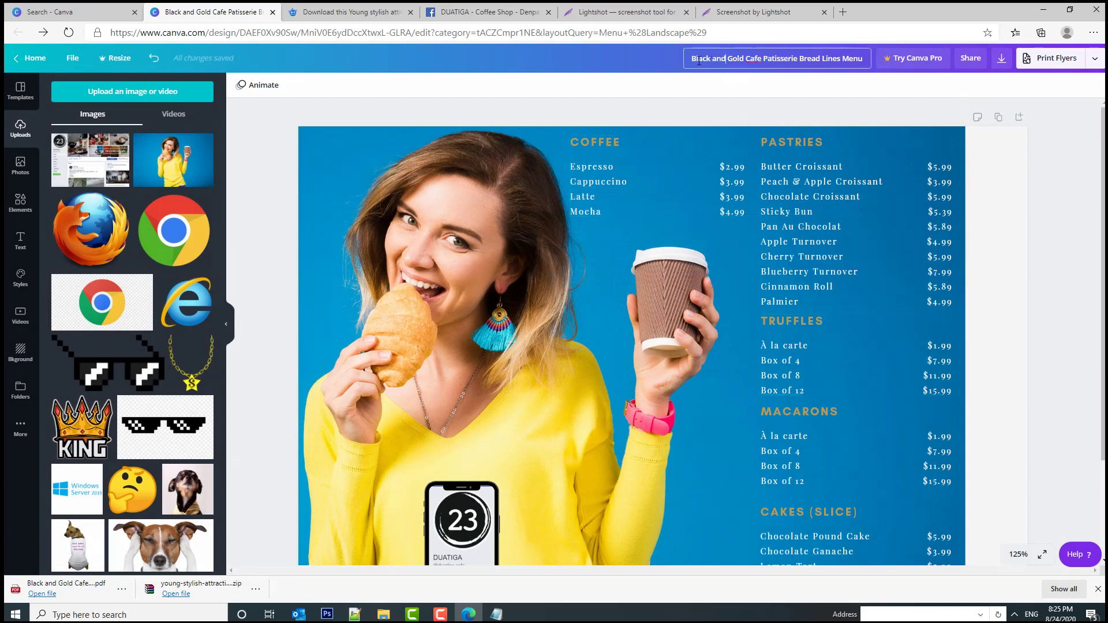
pyautogui.press('BackSpace')
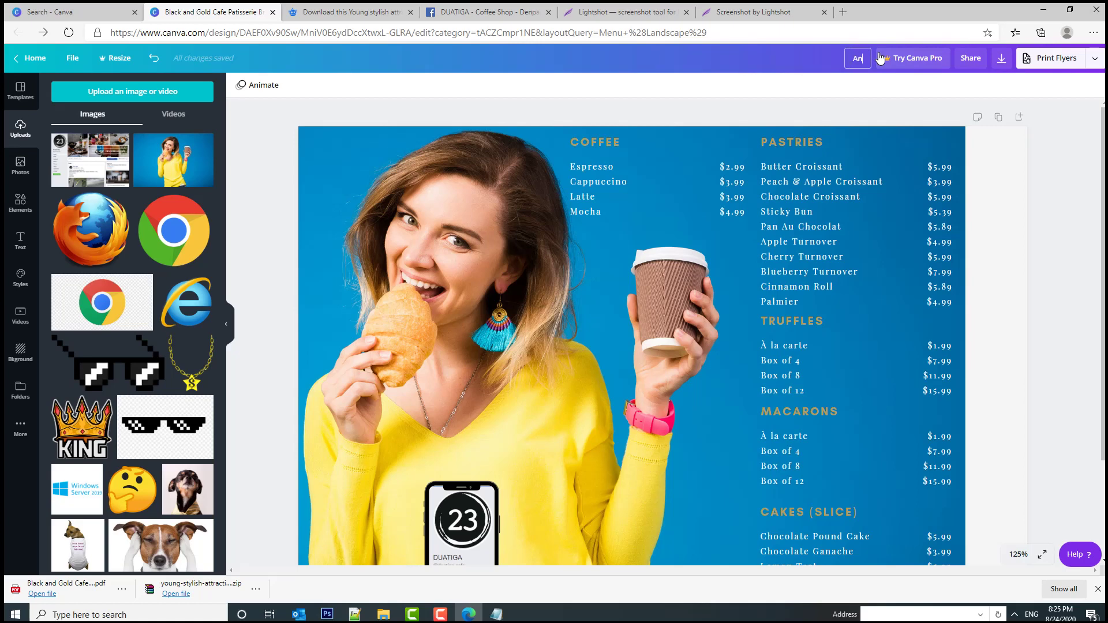
pyautogui.write("Anne's Coffee")
pyautogui.press('Return')
pyautogui.press('BackSpace')
pyautogui.press('BackSpace')
pyautogui.press('BackSpace')
pyautogui.press('BackSpace')
pyautogui.press('BackSpace')
pyautogui.press('BackSpace')
pyautogui.press('BackSpace')
pyautogui.press('BackSpace')
pyautogui.press('BackSpace')
pyautogui.press('BackSpace')
pyautogui.press('BackSpace')
pyautogui.press('BackSpace')
pyautogui.press('BackSpace')
pyautogui.write('23 Coffee Shop & Bakery')
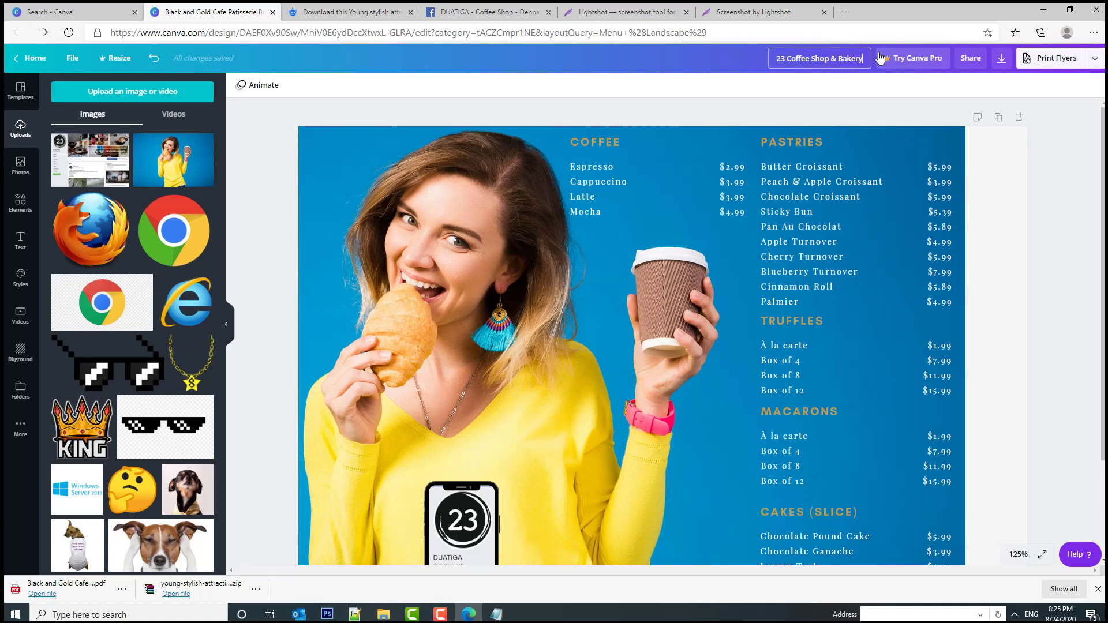
pyautogui.click(1078, 196)
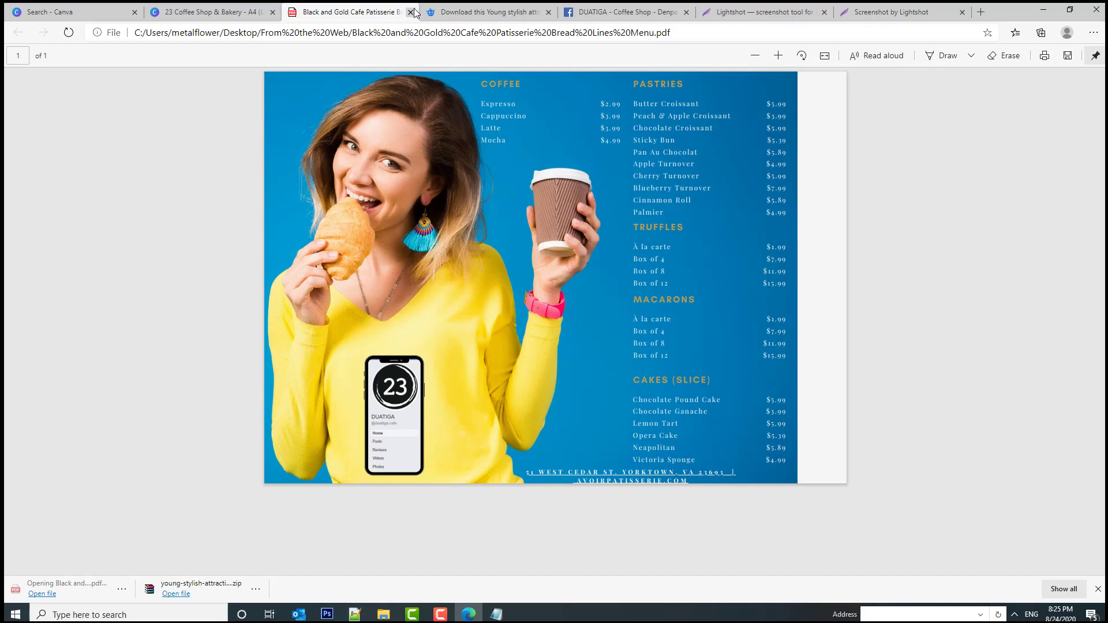
# Step: Close the exported PDF preview and show the downloaded PDF's options in Edge
pyautogui.click(411, 11)
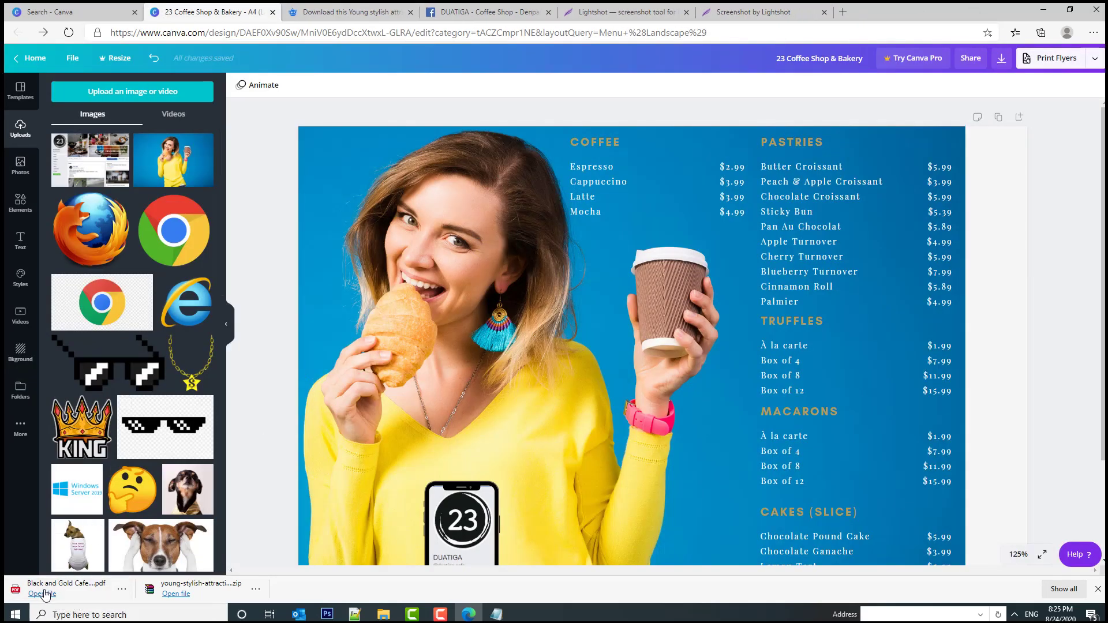
pyautogui.click(121, 589)
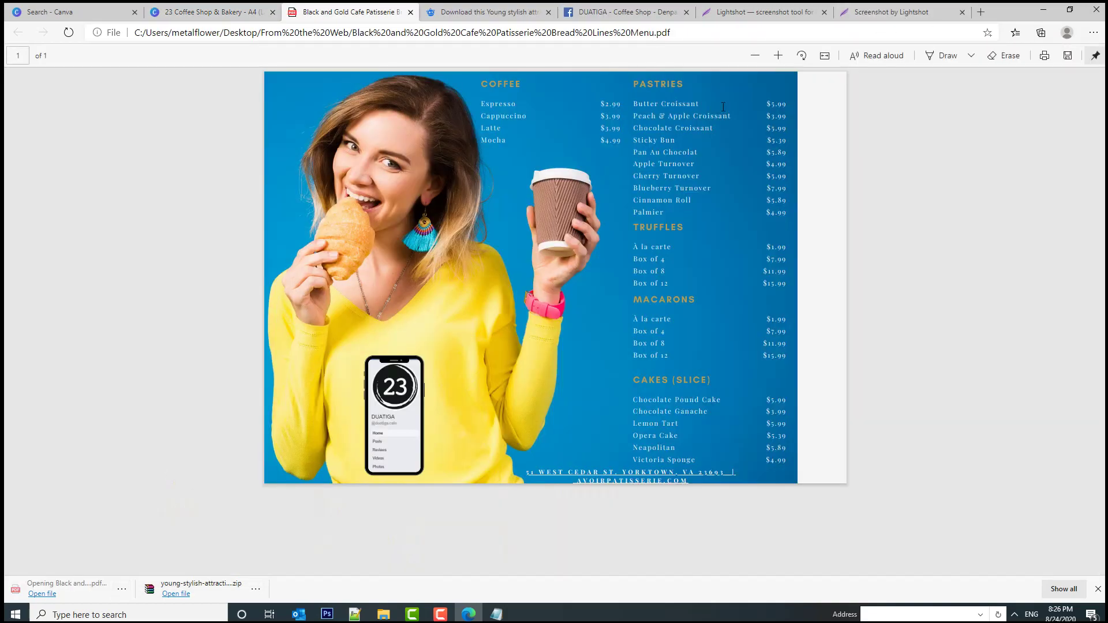
pyautogui.click(410, 12)
# Step: Open the menu PDF from the From the Web folder with Adobe Acrobat DC
pyautogui.click(1038, 10)
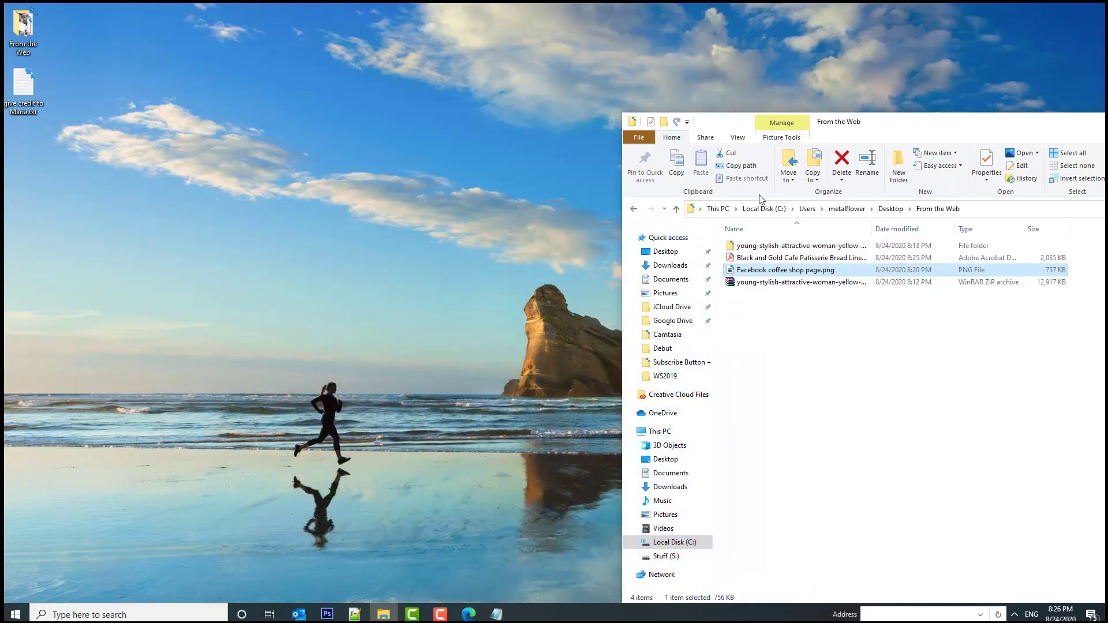
pyautogui.doubleClick(25, 40)
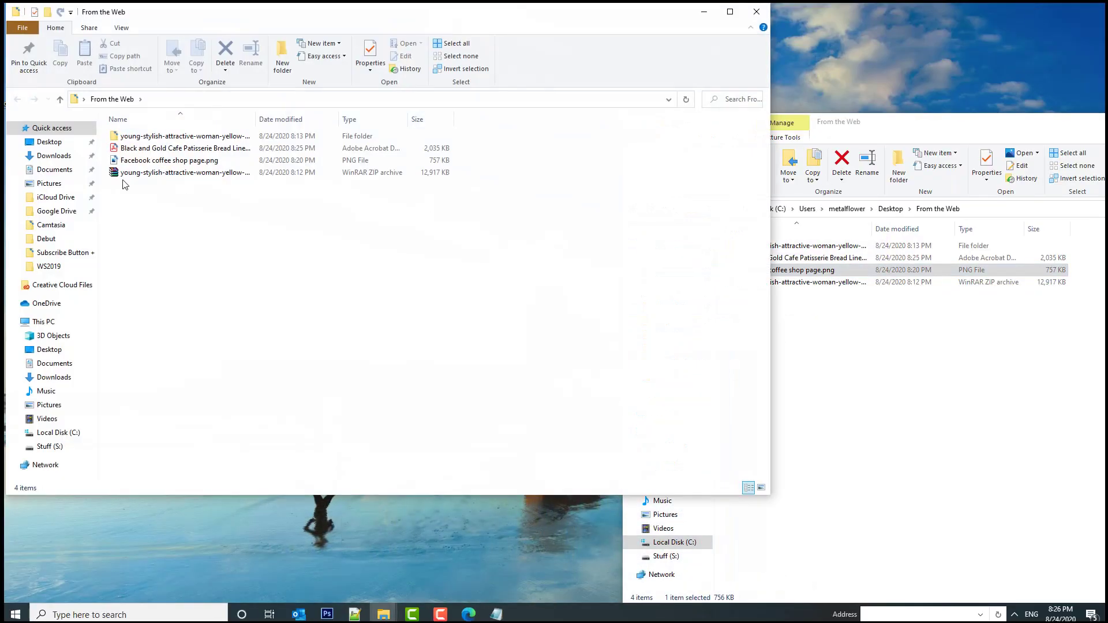
pyautogui.rightClick(157, 151)
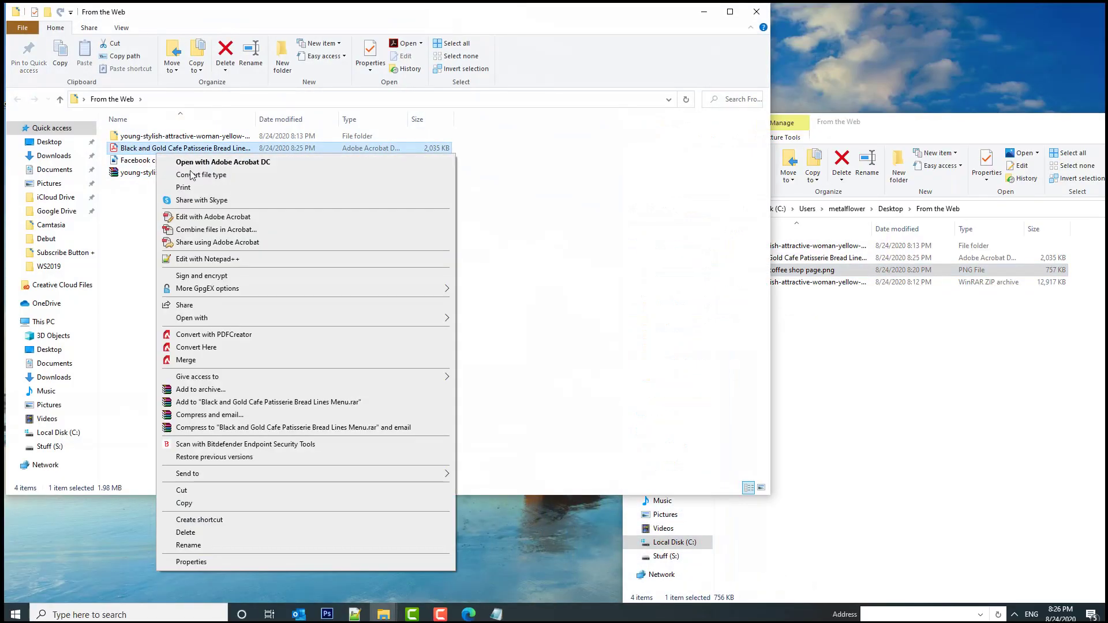
pyautogui.moveTo(211, 325)
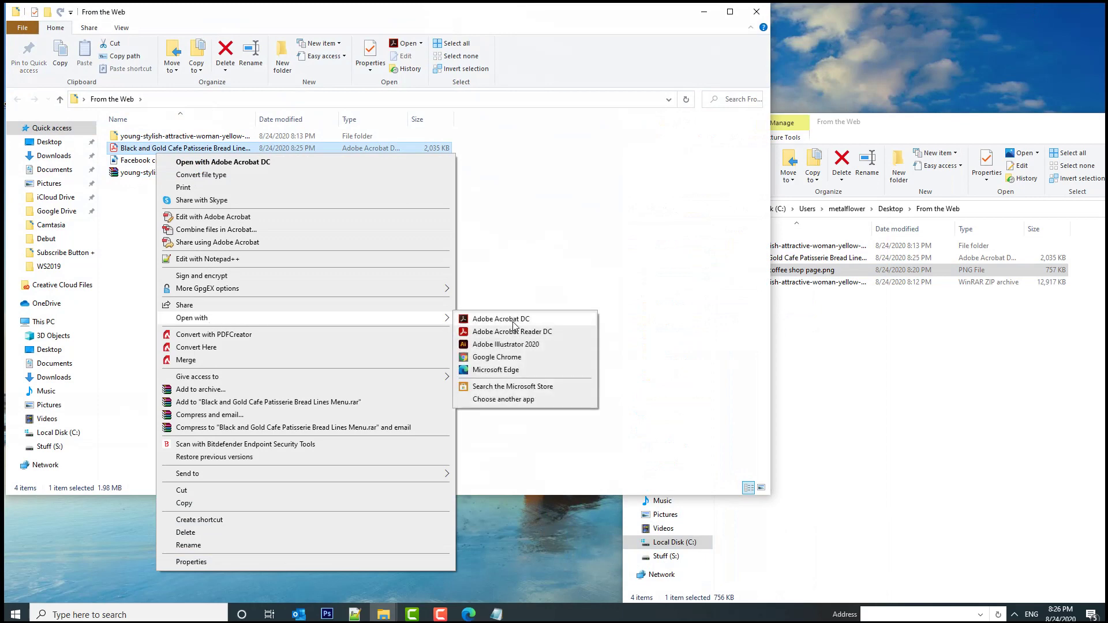
pyautogui.click(513, 323)
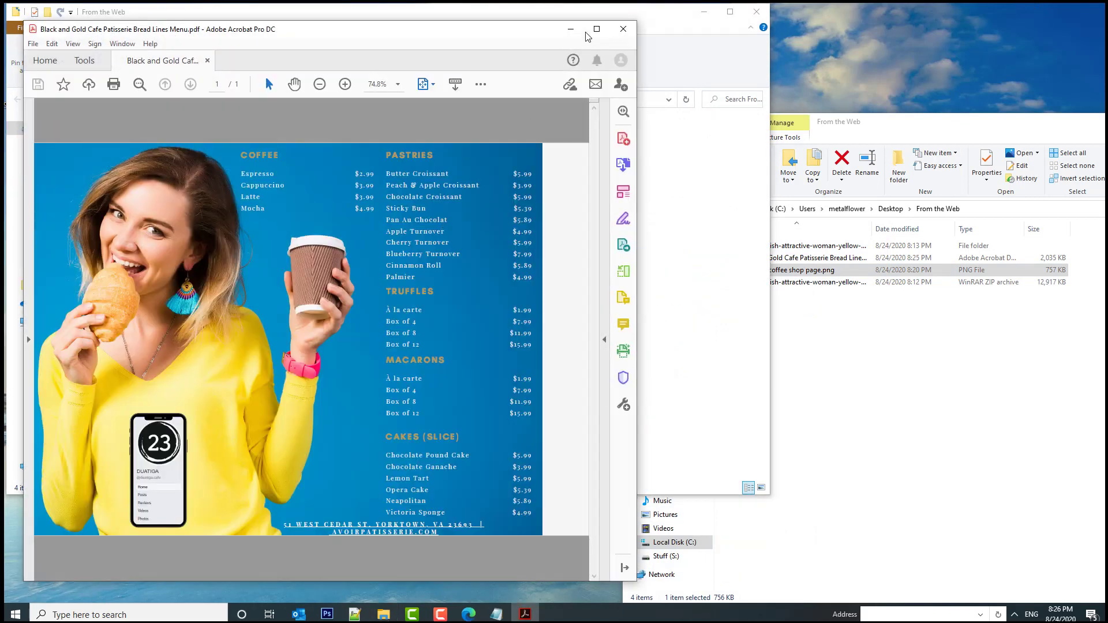
# Step: Maximize Acrobat to check the PDF, then close Acrobat and the From the Web window
pyautogui.click(595, 29)
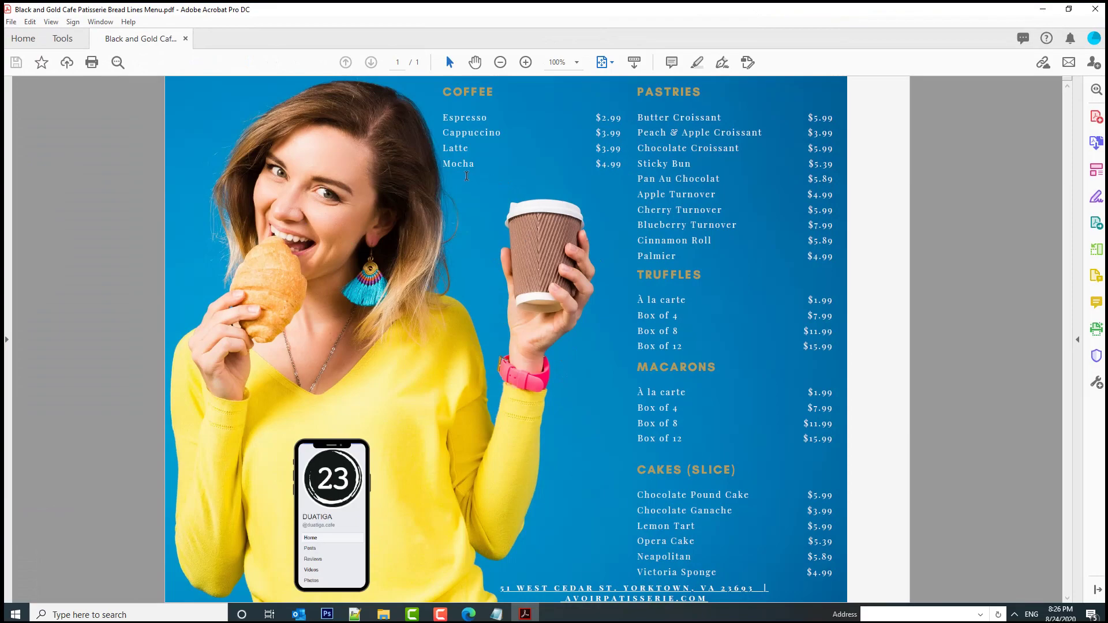
pyautogui.click(1088, 7)
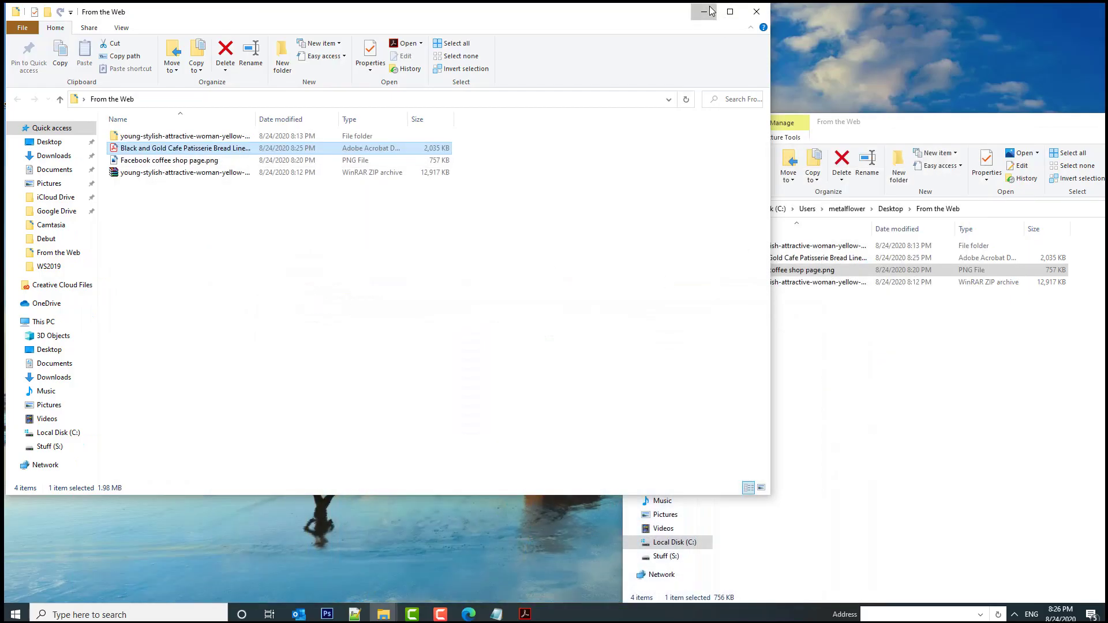
pyautogui.click(750, 8)
# Step: Return to the Canva landscape menu search results and open the Yellow and Black Photo Lunch Weekly Menu template
pyautogui.click(464, 611)
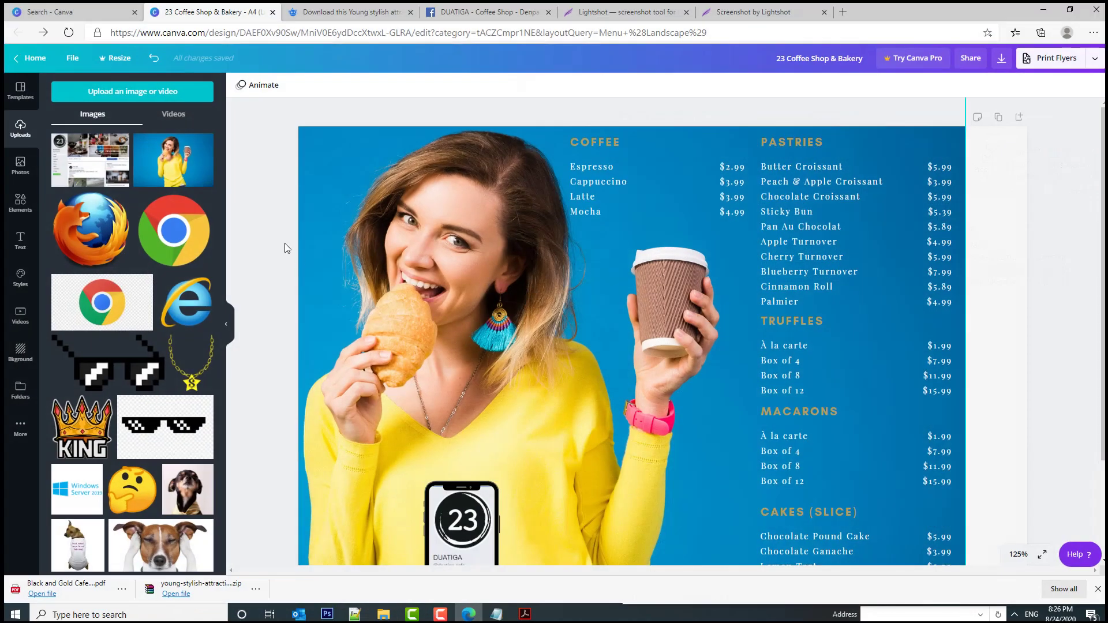
pyautogui.click(88, 8)
pyautogui.scroll(6, 502, 283)
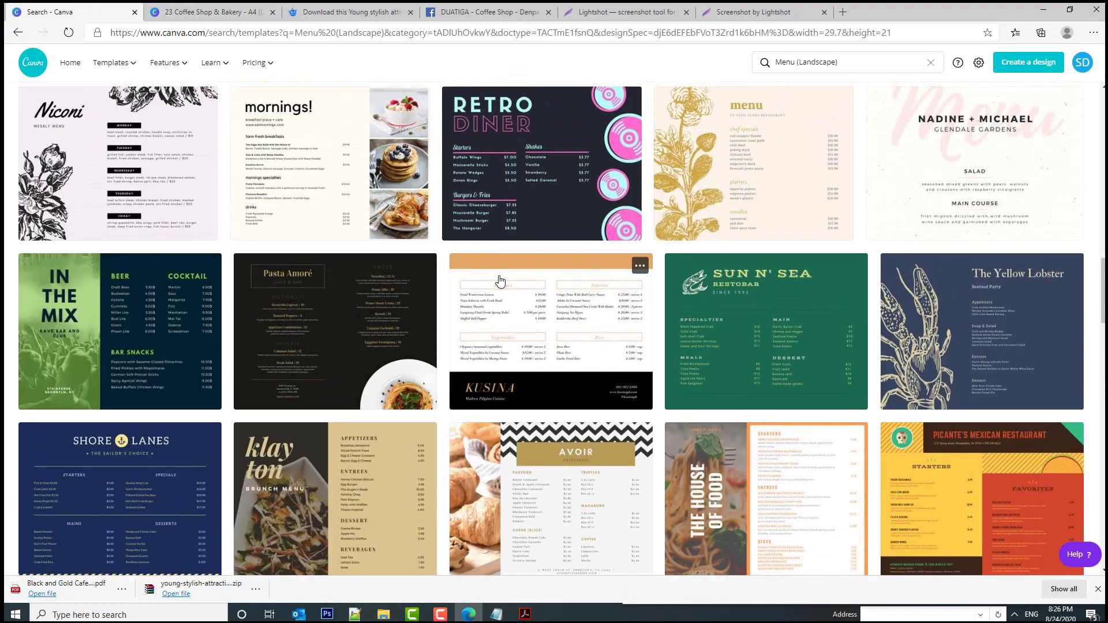
pyautogui.scroll(6, 548, 364)
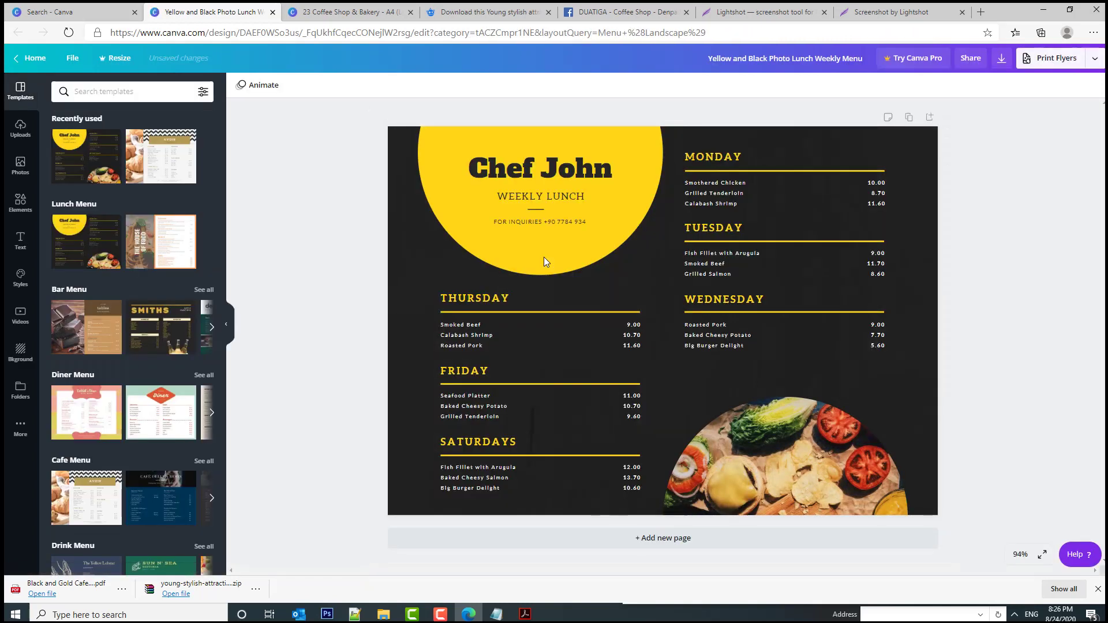
# Step: Apply the Retro Diner template, leaving stray '2232' typed after 'Fried Hot Wings'
pyautogui.click(161, 333)
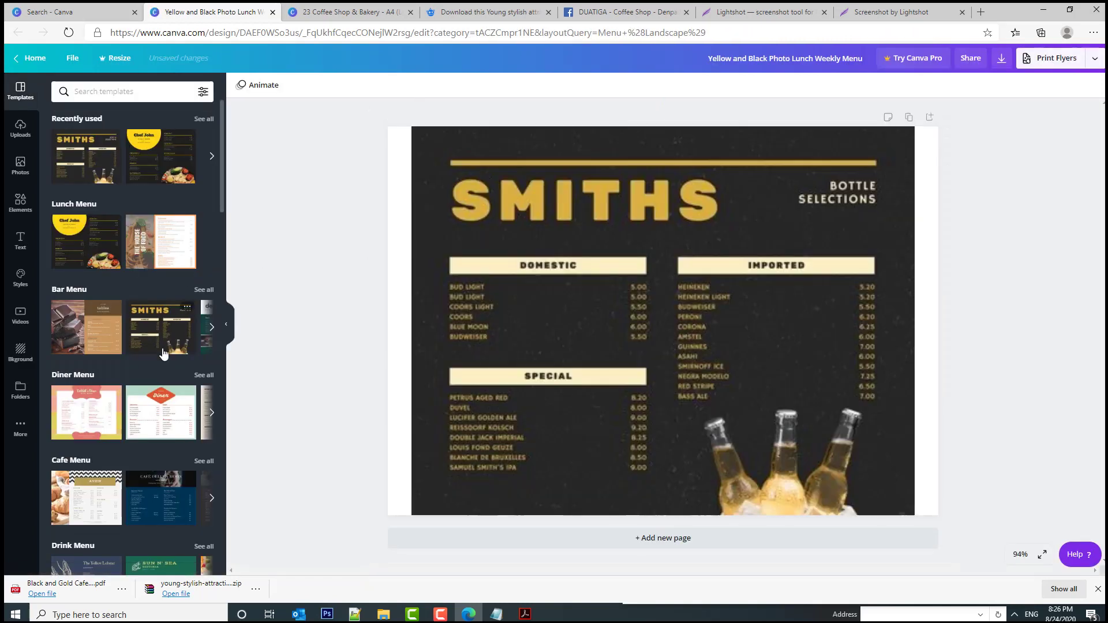
pyautogui.click(139, 406)
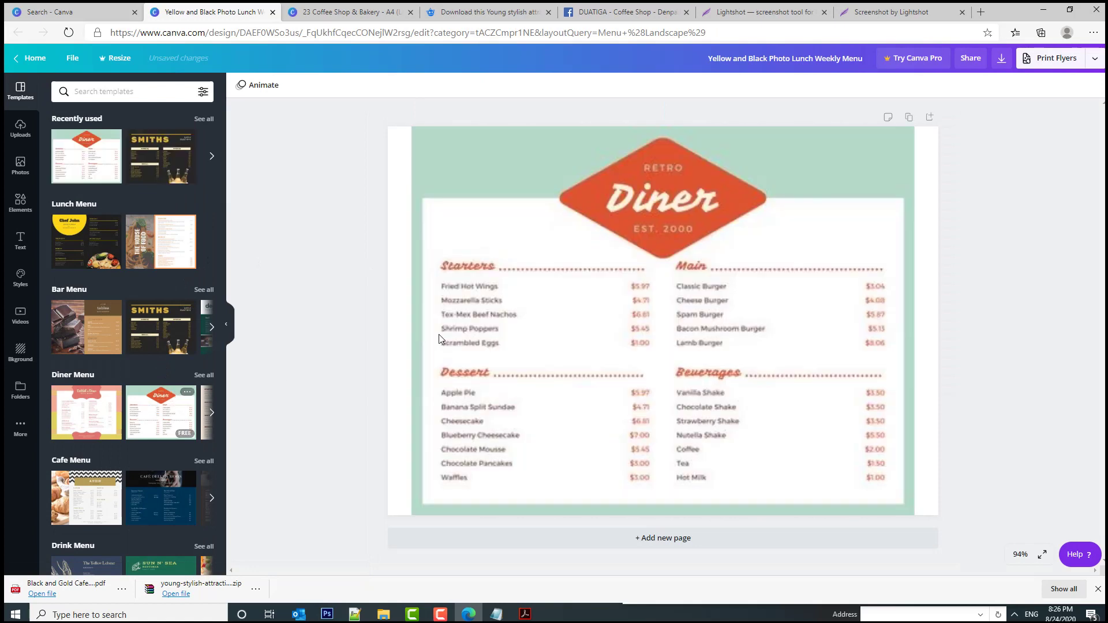
pyautogui.click(474, 290)
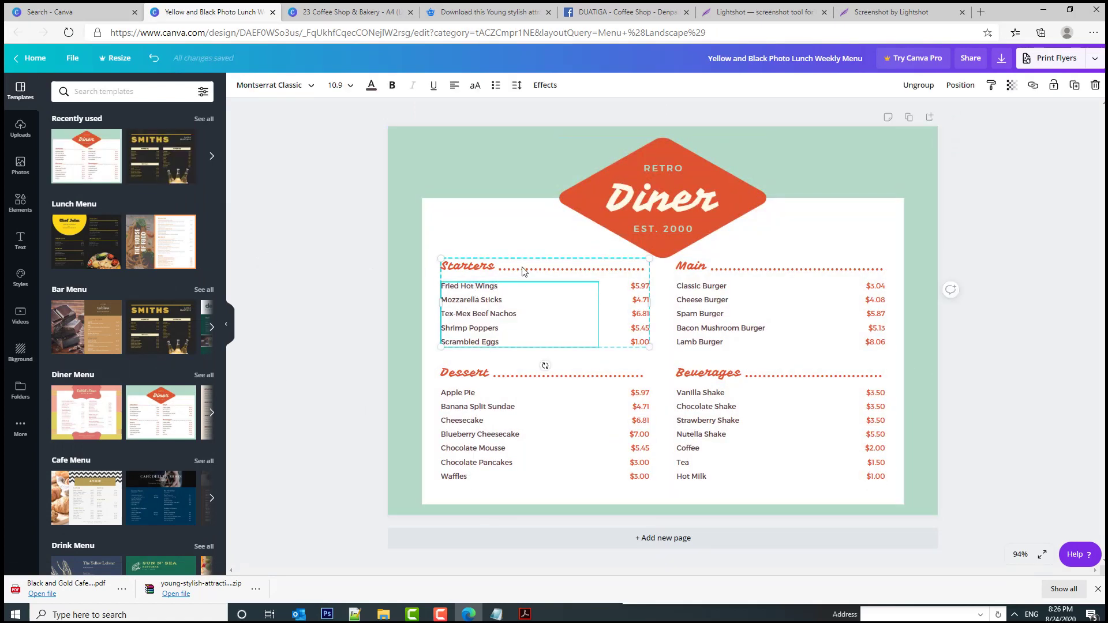
pyautogui.write('2232 32')
# Step: Retry the SMITHS template, decline adding it as a new page, and select the whole page
pyautogui.click(739, 299)
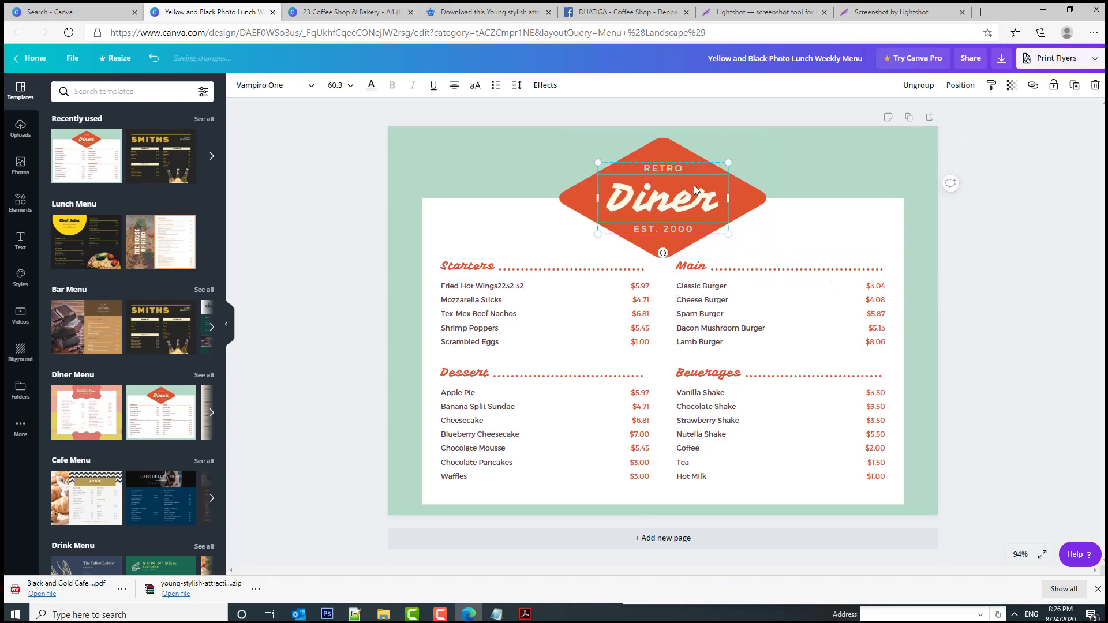
pyautogui.click(786, 237)
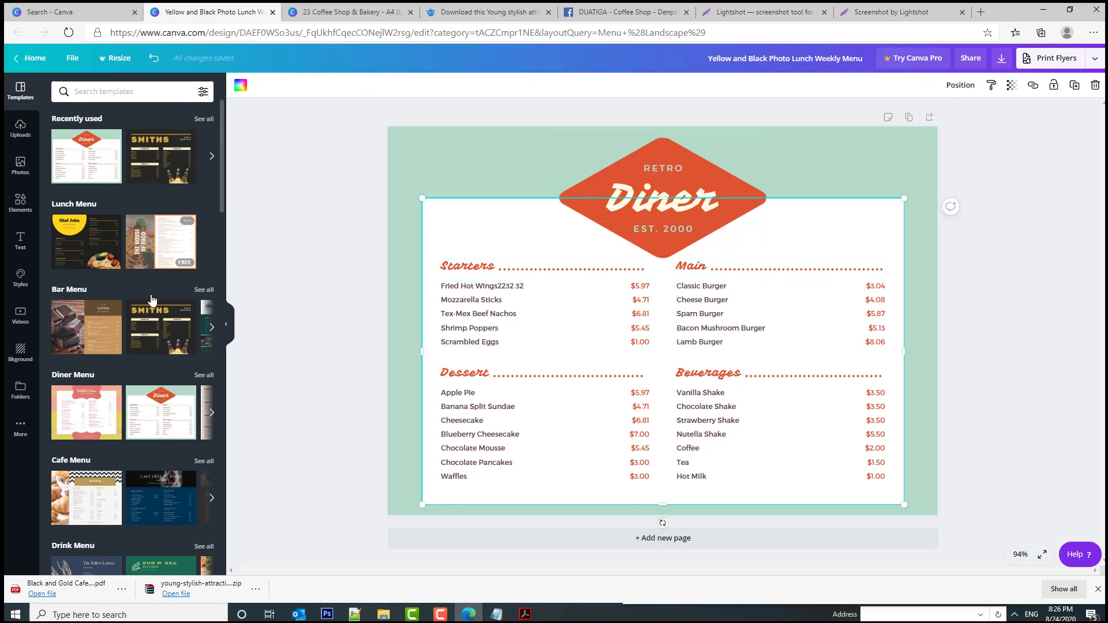
pyautogui.click(155, 325)
pyautogui.click(668, 266)
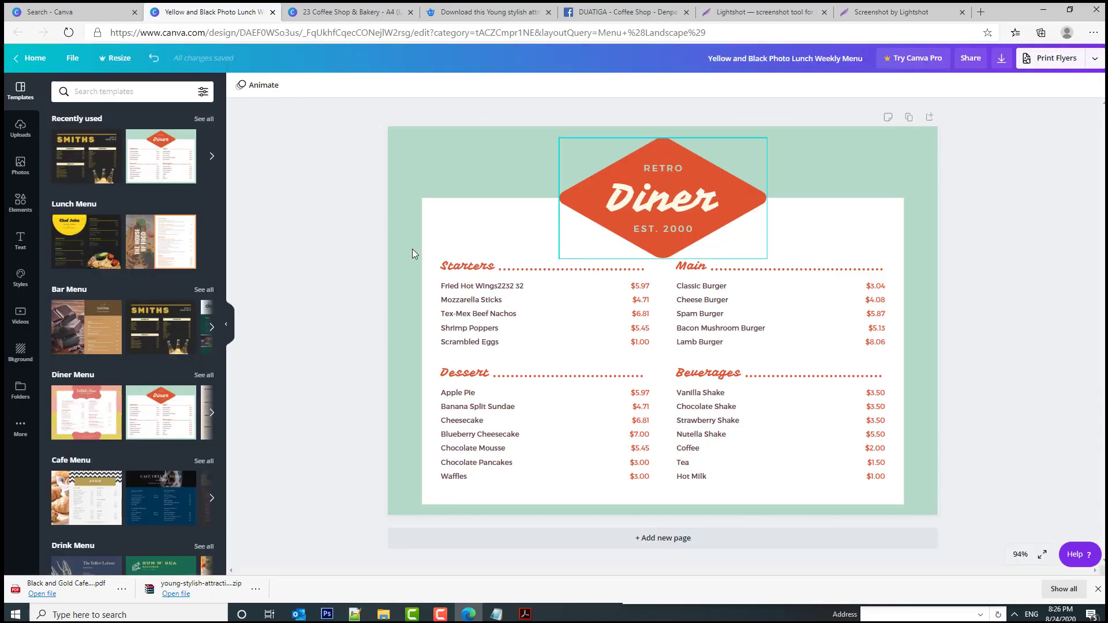
pyautogui.scroll(-4, 121, 306)
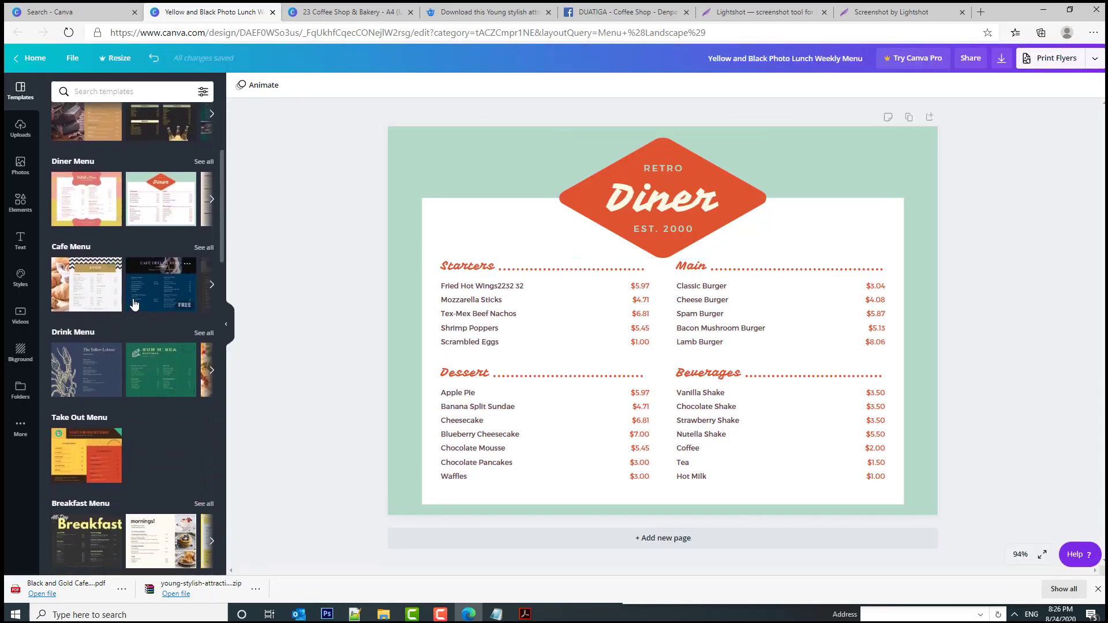
pyautogui.scroll(4, 103, 288)
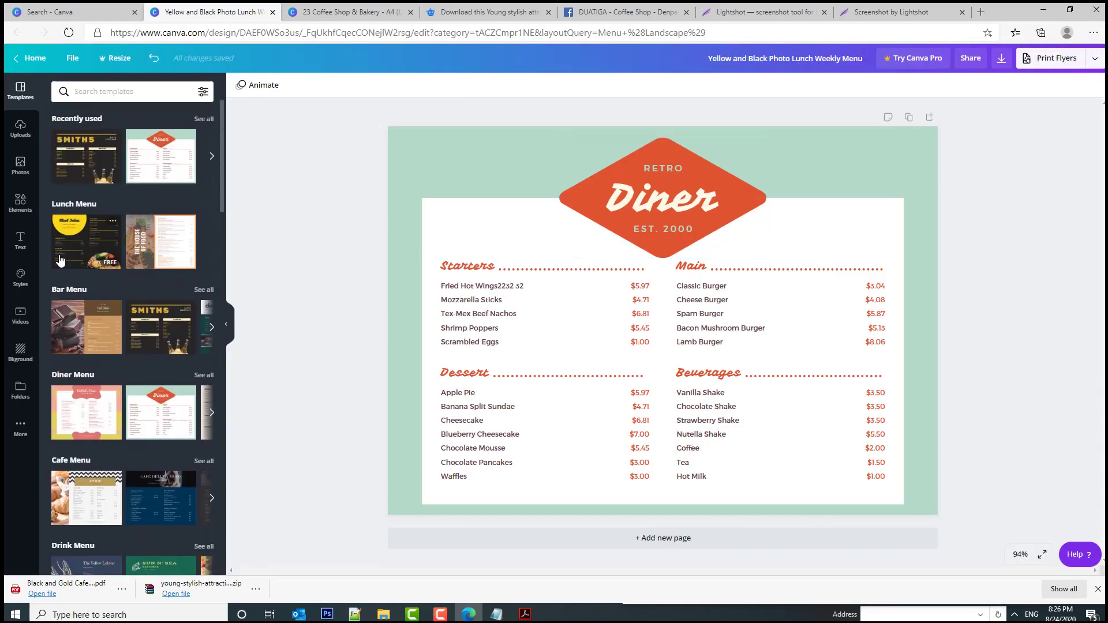
pyautogui.click(916, 209)
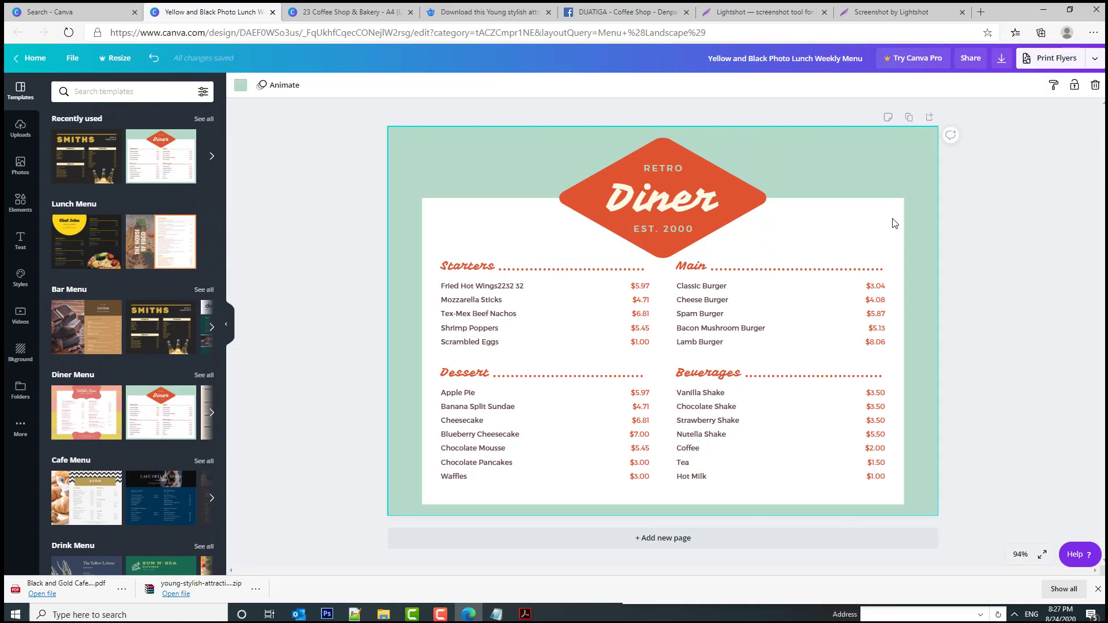
pyautogui.click(1071, 348)
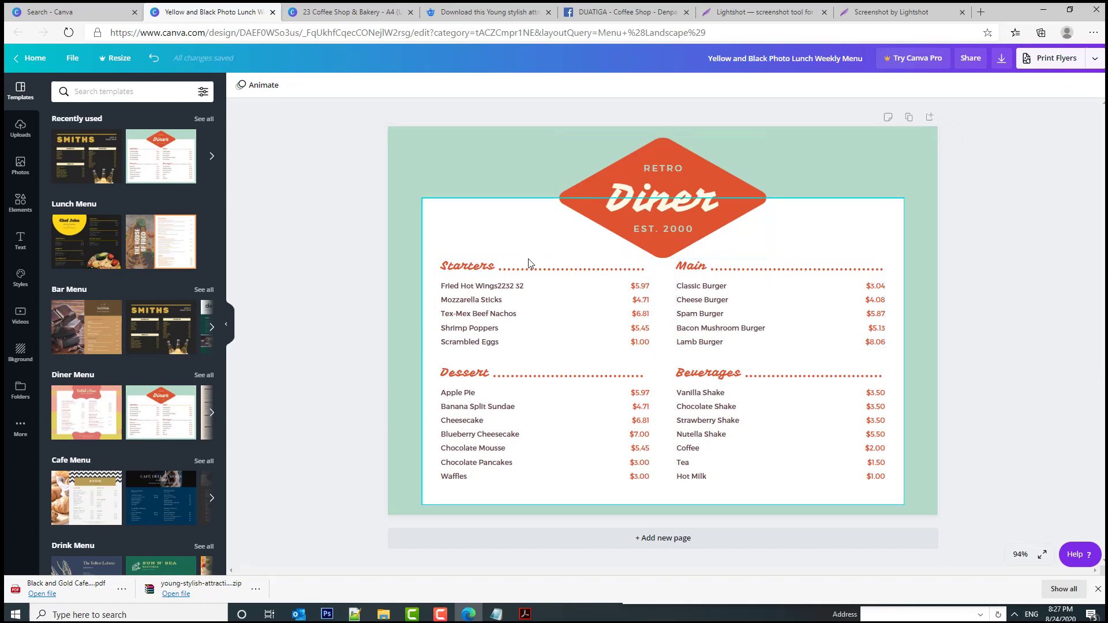
pyautogui.click(503, 306)
pyautogui.click(565, 473)
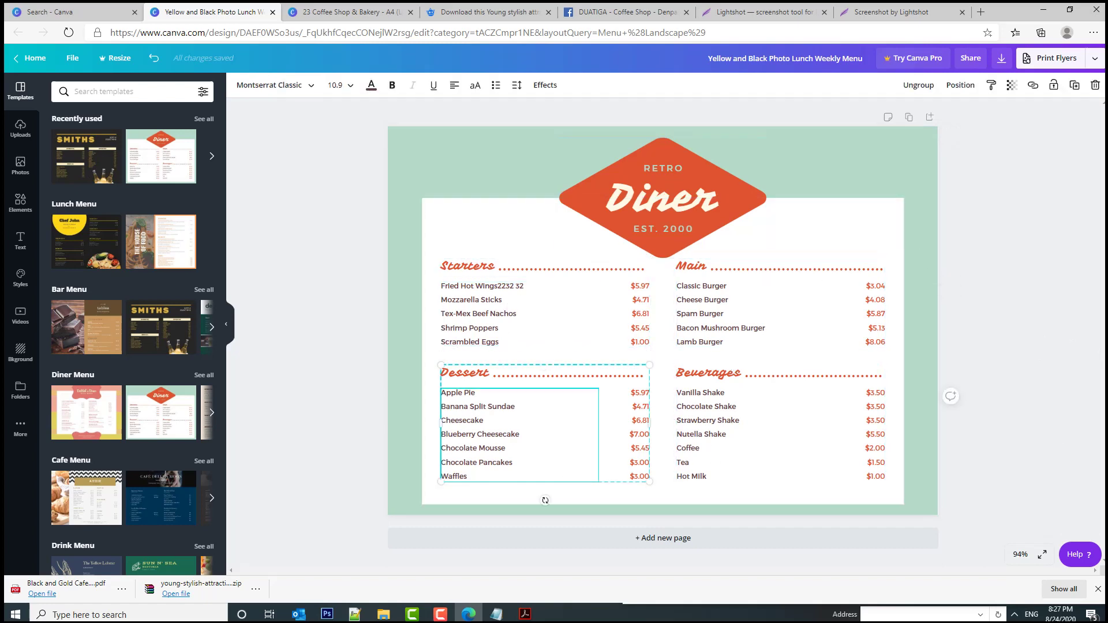
pyautogui.click(802, 441)
pyautogui.click(583, 404)
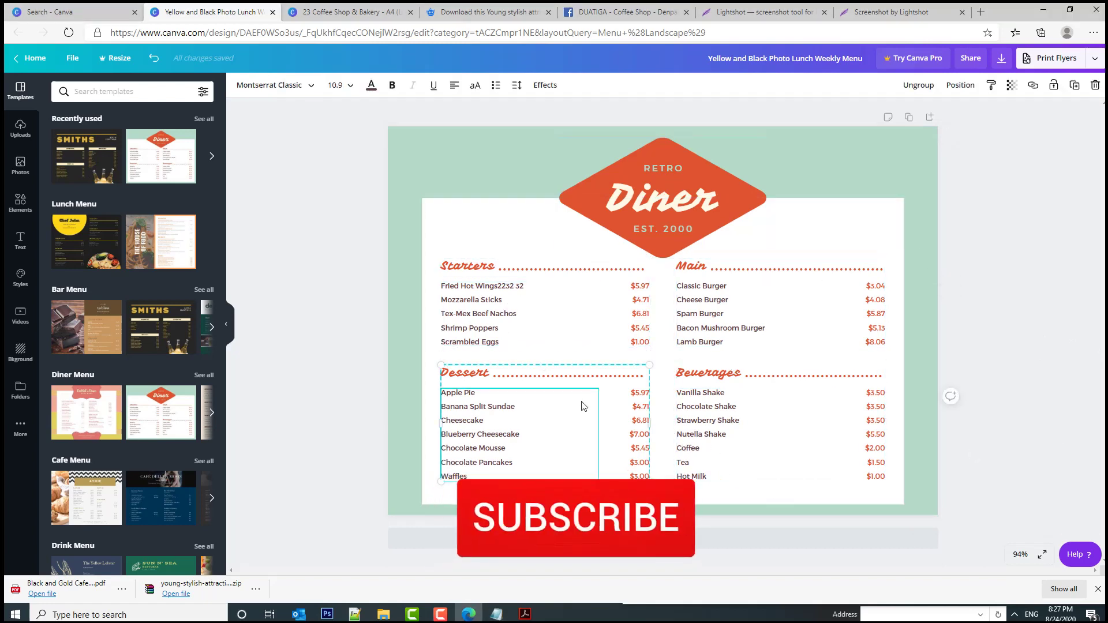
pyautogui.click(555, 327)
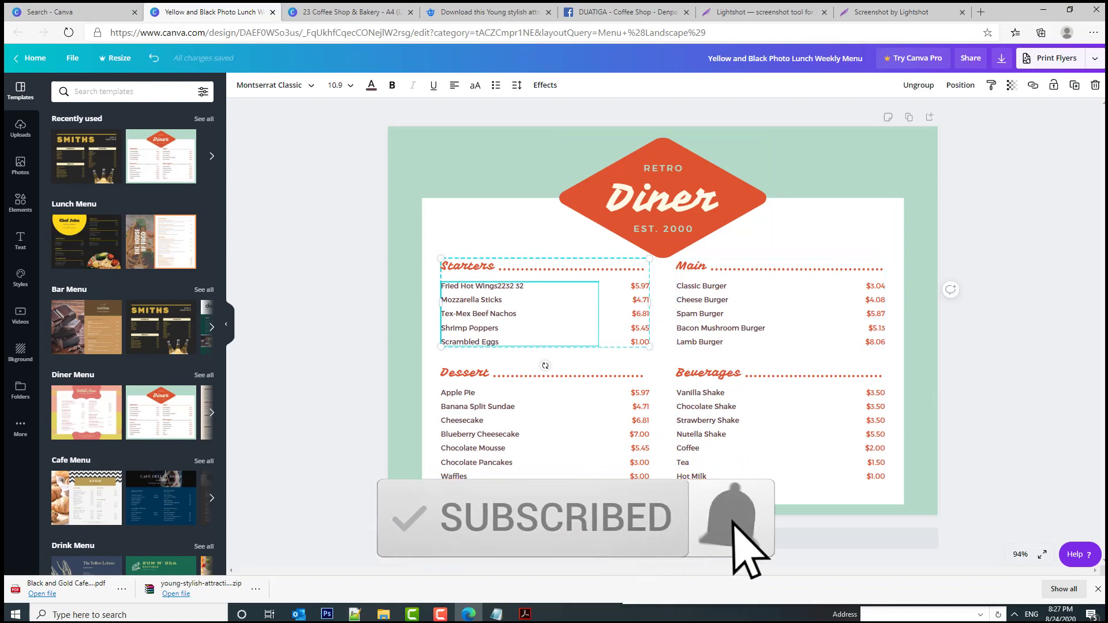
pyautogui.click(764, 338)
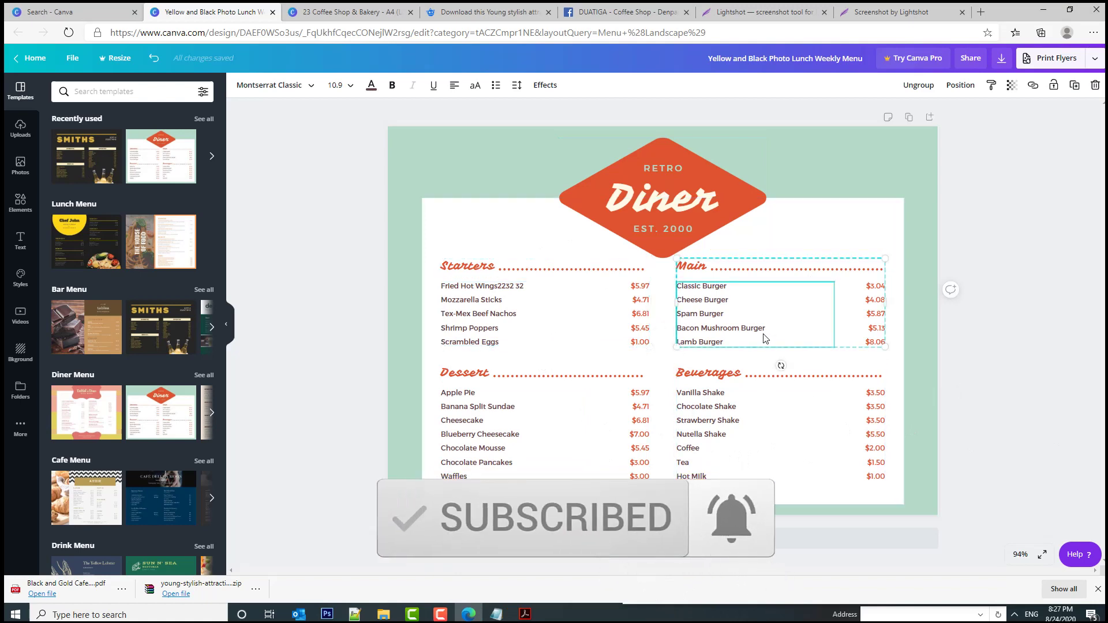